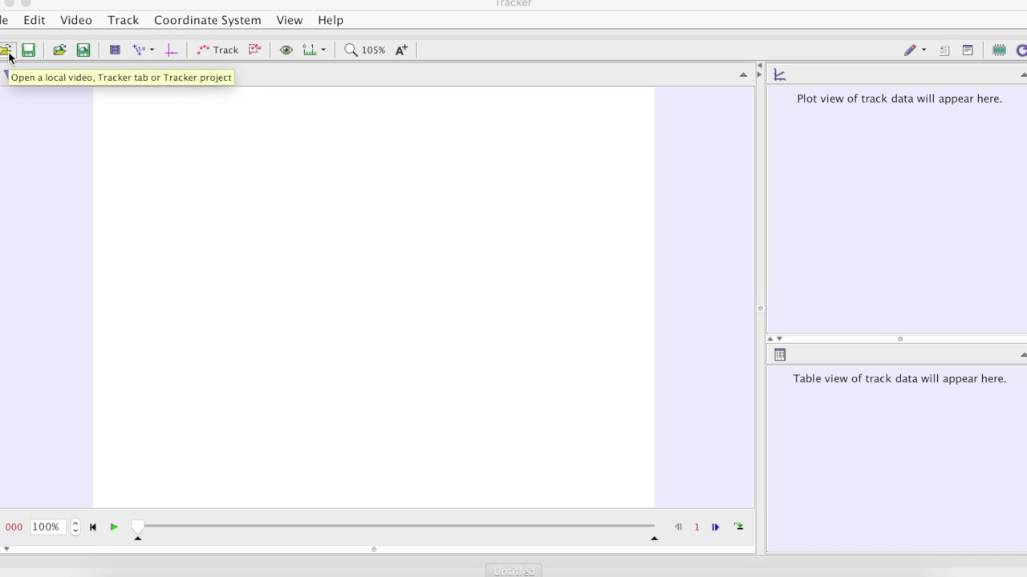
Step: Bring up Tracker's Open dialog on the Desktop, listing Lab1_Video.mp4
{"action": "left_click", "coordinate": [6, 51]}
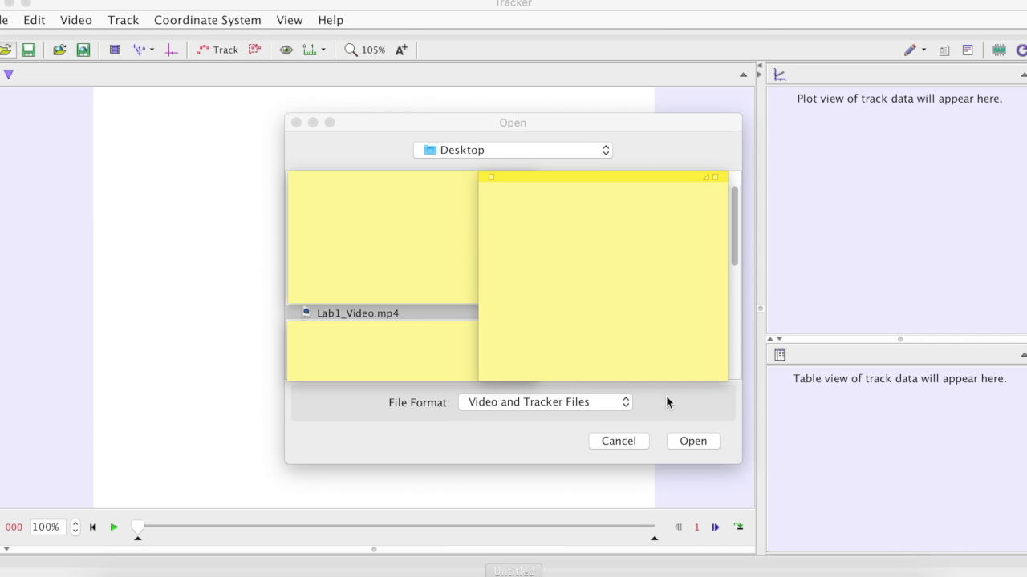
Step: Load the 'Two Carts' Lab1_Video.mp4 and widen the video pane beside the data panels
{"action": "double_click", "coordinate": [461, 313]}
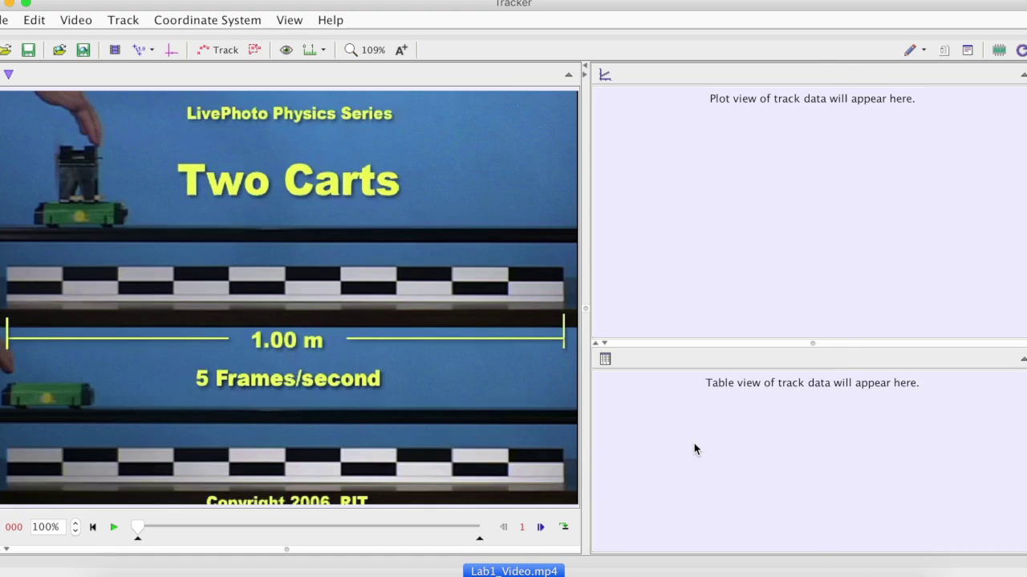
{"action": "left_click_drag", "start_coordinate": [585, 312], "coordinate": [822, 312]}
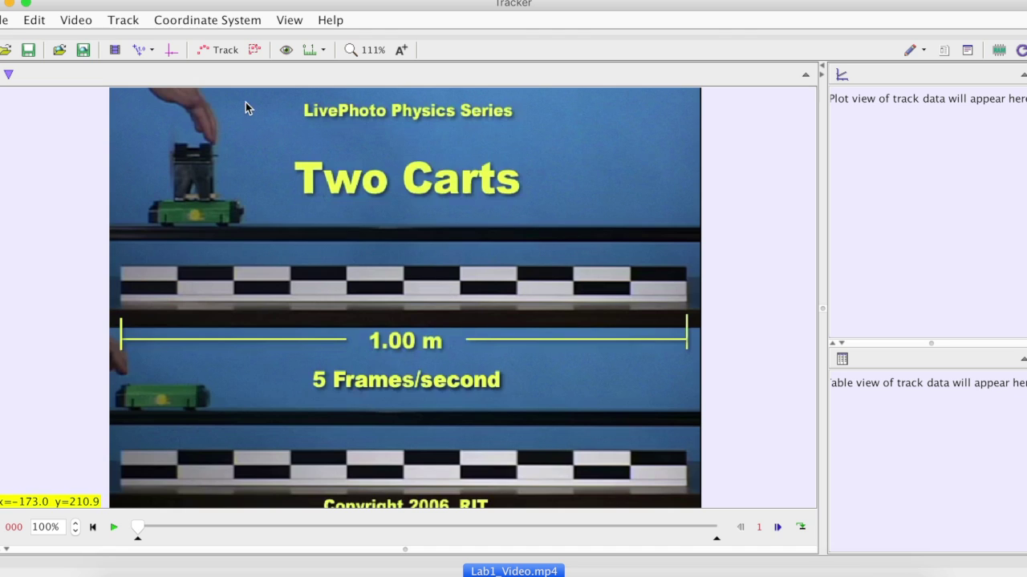
Step: Show the coordinate axes, reading the scale line's left end, then set the origin at its right end (625.6, 267.7)
{"action": "left_click", "coordinate": [170, 52]}
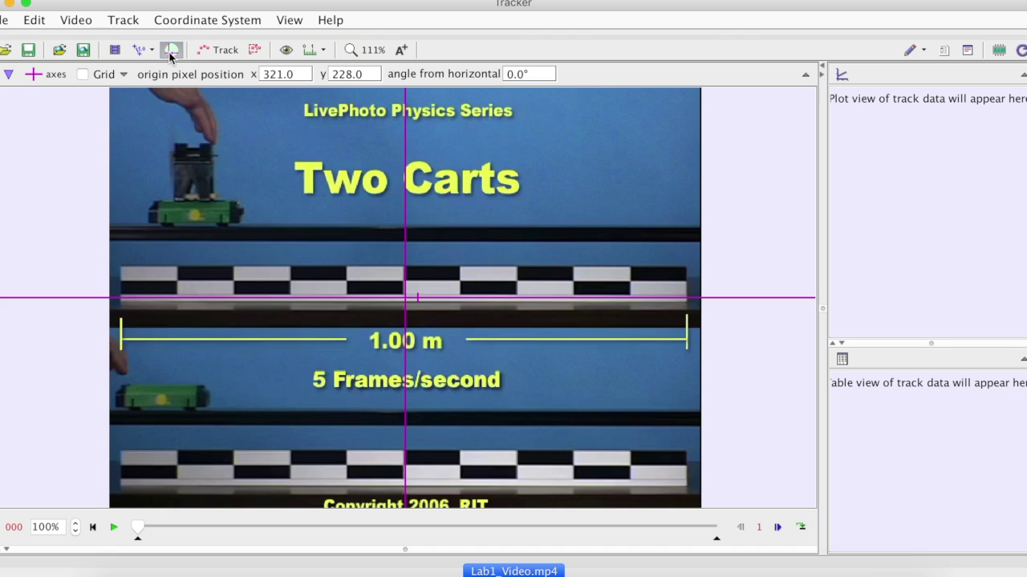
{"action": "left_click_drag", "start_coordinate": [407, 299], "coordinate": [86, 331]}
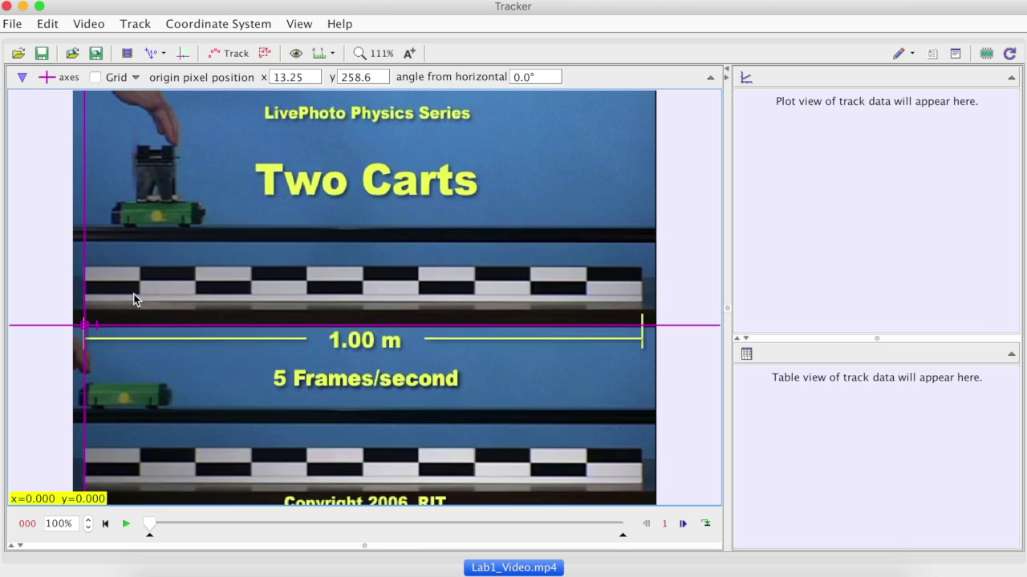
{"action": "left_click_drag", "start_coordinate": [85, 332], "coordinate": [86, 332]}
{"action": "left_click_drag", "start_coordinate": [200, 332], "coordinate": [727, 338]}
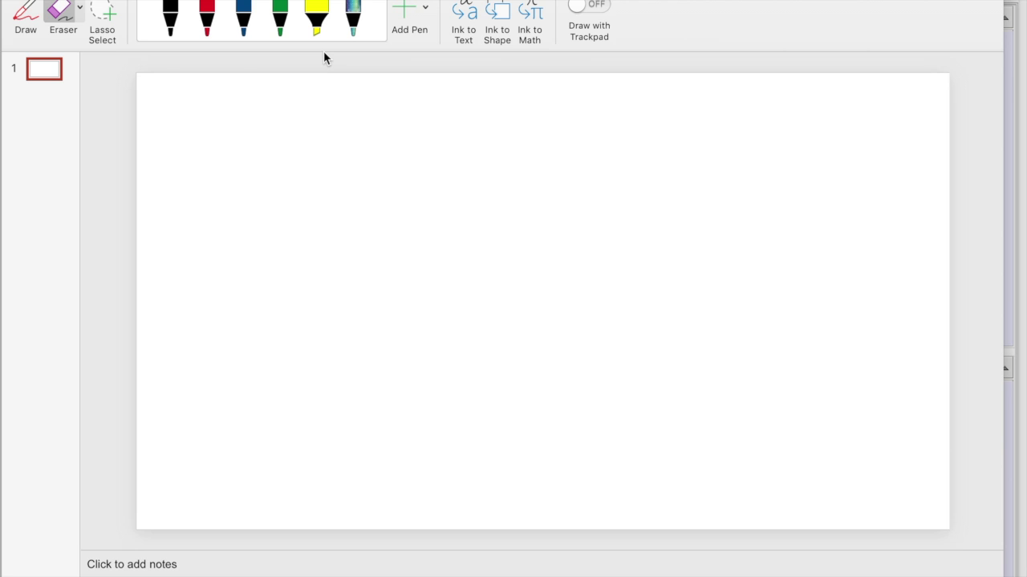
Step: With black ink, handwrite the first line '1 m = 625.6 − 13.25' on the slide
{"action": "left_click", "coordinate": [171, 20]}
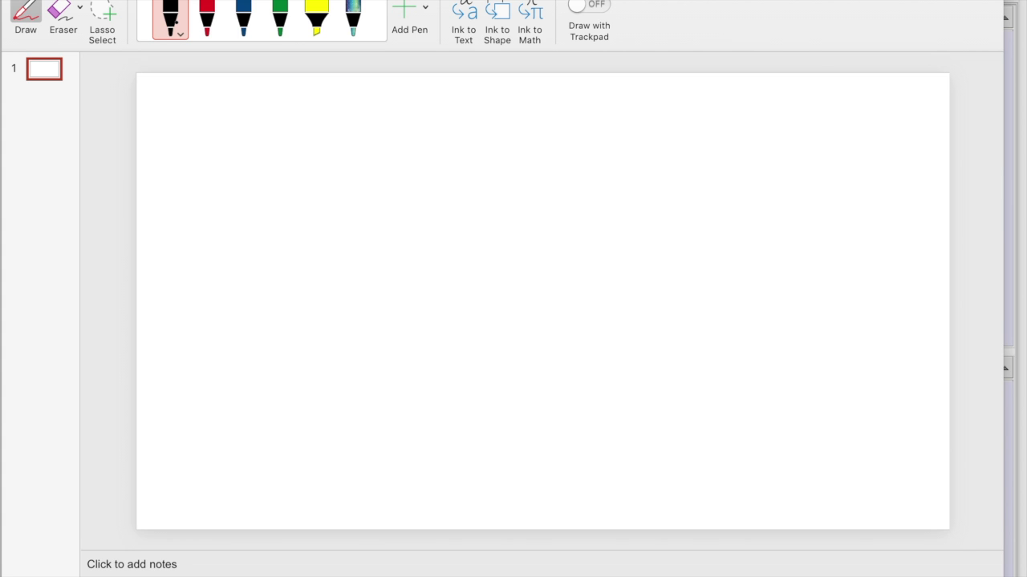
{"action": "mouse_move", "coordinate": [220, 149]}
{"action": "left_mouse_down"}
{"action": "mouse_move", "coordinate": [222, 180]}
{"action": "mouse_move", "coordinate": [273, 185]}
{"action": "left_mouse_up"}
{"action": "mouse_move", "coordinate": [308, 143]}
{"action": "left_mouse_down"}
{"action": "mouse_move", "coordinate": [313, 164]}
{"action": "mouse_move", "coordinate": [377, 170]}
{"action": "left_mouse_up"}
{"action": "left_click", "coordinate": [409, 152]}
{"action": "mouse_move", "coordinate": [405, 127]}
{"action": "left_mouse_down"}
{"action": "mouse_move", "coordinate": [430, 124]}
{"action": "mouse_move", "coordinate": [436, 151]}
{"action": "left_mouse_up"}
{"action": "mouse_move", "coordinate": [510, 110]}
{"action": "left_mouse_down"}
{"action": "mouse_move", "coordinate": [502, 147]}
{"action": "mouse_move", "coordinate": [568, 163]}
{"action": "left_mouse_up"}
{"action": "mouse_move", "coordinate": [604, 130]}
{"action": "left_mouse_down"}
{"action": "mouse_move", "coordinate": [593, 160]}
{"action": "mouse_move", "coordinate": [642, 123]}
{"action": "mouse_move", "coordinate": [602, 139]}
{"action": "left_mouse_up"}
{"action": "left_click", "coordinate": [646, 163]}
{"action": "mouse_move", "coordinate": [698, 111]}
{"action": "left_mouse_down"}
{"action": "mouse_move", "coordinate": [688, 146]}
{"action": "mouse_move", "coordinate": [802, 150]}
{"action": "mouse_move", "coordinate": [805, 176]}
{"action": "left_mouse_up"}
{"action": "left_click", "coordinate": [805, 172]}
{"action": "mouse_move", "coordinate": [816, 127]}
{"action": "left_mouse_down"}
{"action": "mouse_move", "coordinate": [841, 169]}
{"action": "mouse_move", "coordinate": [827, 179]}
{"action": "left_mouse_up"}
{"action": "left_click", "coordinate": [856, 174]}
{"action": "mouse_move", "coordinate": [876, 140]}
{"action": "left_mouse_down"}
{"action": "mouse_move", "coordinate": [904, 167]}
{"action": "mouse_move", "coordinate": [925, 140]}
{"action": "mouse_move", "coordinate": [902, 143]}
{"action": "mouse_move", "coordinate": [897, 186]}
{"action": "left_mouse_up"}
Step: Handwrite the second line '1 m = 612.35 px'
{"action": "mouse_move", "coordinate": [220, 248]}
{"action": "left_mouse_down"}
{"action": "mouse_move", "coordinate": [224, 305]}
{"action": "mouse_move", "coordinate": [322, 291]}
{"action": "mouse_move", "coordinate": [326, 313]}
{"action": "left_mouse_up"}
{"action": "mouse_move", "coordinate": [355, 274]}
{"action": "left_mouse_down"}
{"action": "mouse_move", "coordinate": [380, 271]}
{"action": "mouse_move", "coordinate": [393, 285]}
{"action": "left_mouse_up"}
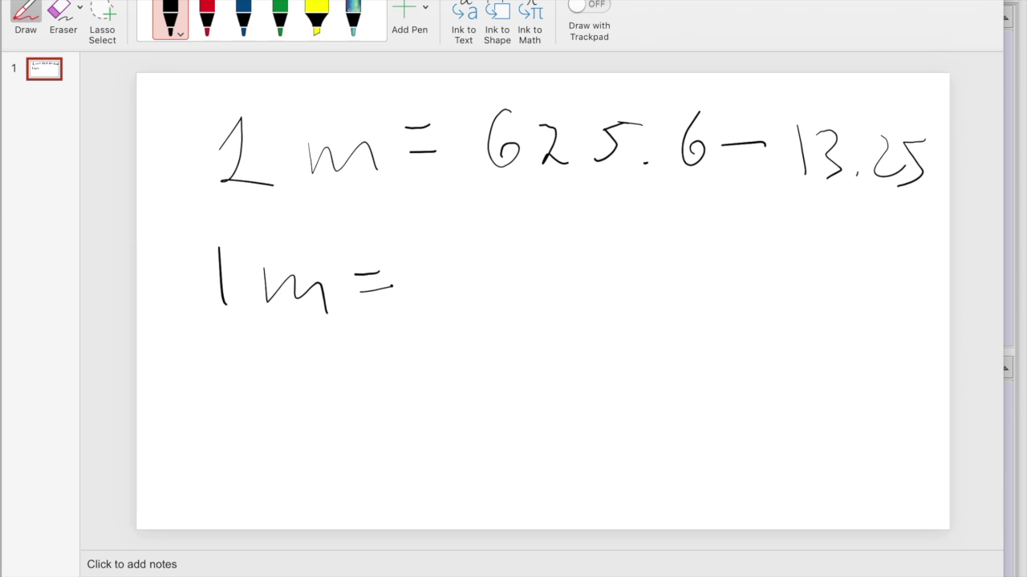
{"action": "left_click_drag", "start_coordinate": [486, 235], "coordinate": [475, 298]}
{"action": "left_click_drag", "start_coordinate": [528, 247], "coordinate": [529, 297]}
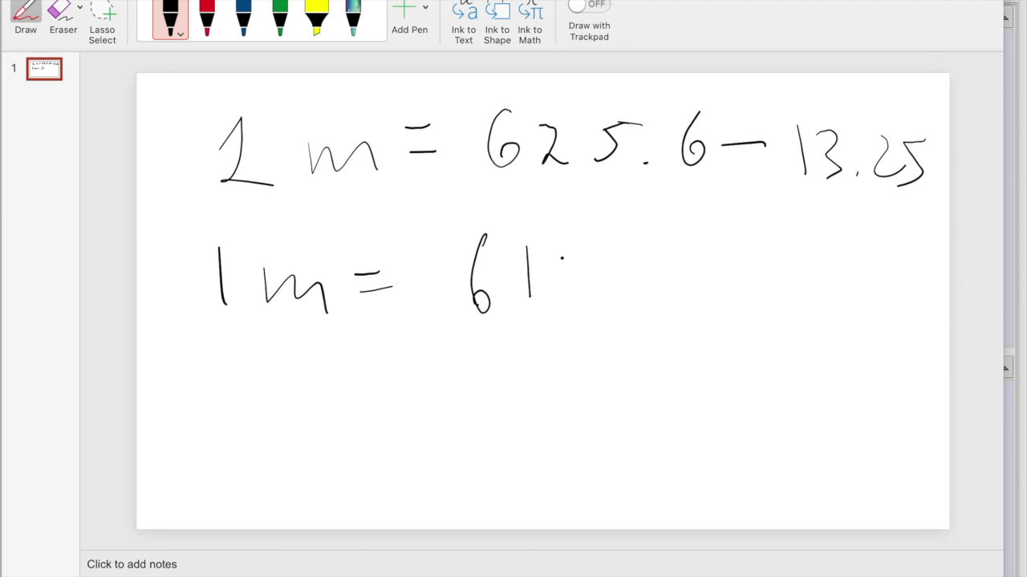
{"action": "mouse_move", "coordinate": [565, 255]}
{"action": "left_mouse_down"}
{"action": "mouse_move", "coordinate": [565, 293]}
{"action": "mouse_move", "coordinate": [599, 296]}
{"action": "left_mouse_up"}
{"action": "left_click_drag", "start_coordinate": [647, 239], "coordinate": [663, 295]}
{"action": "mouse_move", "coordinate": [751, 232]}
{"action": "left_mouse_down"}
{"action": "mouse_move", "coordinate": [720, 241]}
{"action": "mouse_move", "coordinate": [720, 294]}
{"action": "left_mouse_up"}
{"action": "left_click_drag", "start_coordinate": [772, 266], "coordinate": [822, 295]}
{"action": "left_click_drag", "start_coordinate": [819, 264], "coordinate": [800, 293]}
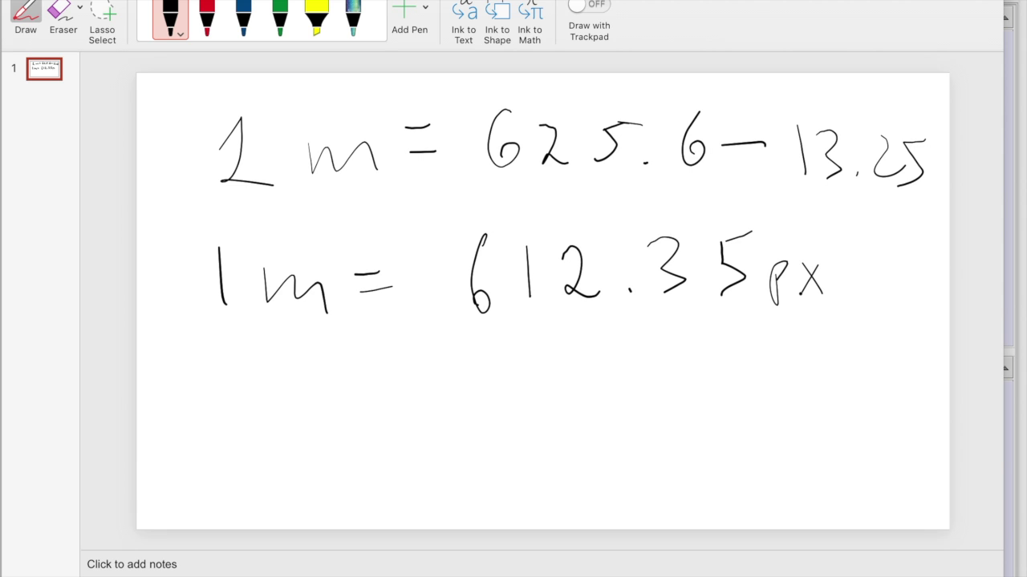
Step: Handwrite the third line '1 px = 1/612.35 m', then close the presentation
{"action": "left_click_drag", "start_coordinate": [187, 369], "coordinate": [193, 433]}
{"action": "mouse_move", "coordinate": [242, 392]}
{"action": "left_mouse_down"}
{"action": "mouse_move", "coordinate": [244, 439]}
{"action": "mouse_move", "coordinate": [251, 419]}
{"action": "left_mouse_up"}
{"action": "mouse_move", "coordinate": [290, 414]}
{"action": "left_mouse_down"}
{"action": "mouse_move", "coordinate": [300, 428]}
{"action": "mouse_move", "coordinate": [285, 430]}
{"action": "left_mouse_up"}
{"action": "left_click_drag", "start_coordinate": [336, 375], "coordinate": [364, 374]}
{"action": "left_click_drag", "start_coordinate": [349, 403], "coordinate": [395, 390]}
{"action": "left_click_drag", "start_coordinate": [520, 334], "coordinate": [526, 373]}
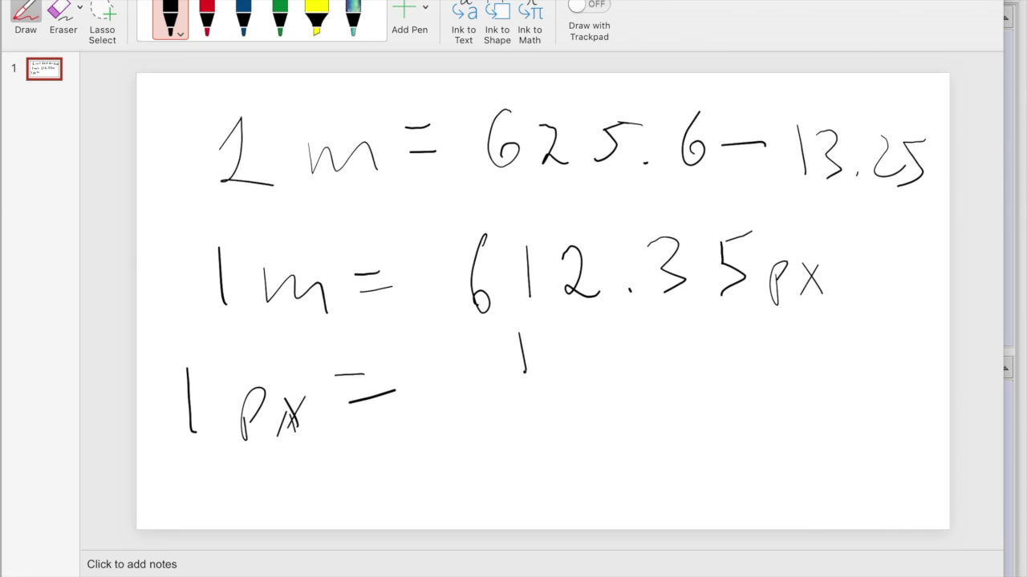
{"action": "left_click_drag", "start_coordinate": [435, 382], "coordinate": [616, 383]}
{"action": "mouse_move", "coordinate": [459, 412]}
{"action": "left_mouse_down"}
{"action": "mouse_move", "coordinate": [446, 456]}
{"action": "mouse_move", "coordinate": [448, 441]}
{"action": "left_mouse_up"}
{"action": "mouse_move", "coordinate": [489, 433]}
{"action": "left_mouse_down"}
{"action": "mouse_move", "coordinate": [489, 467]}
{"action": "mouse_move", "coordinate": [534, 456]}
{"action": "left_mouse_up"}
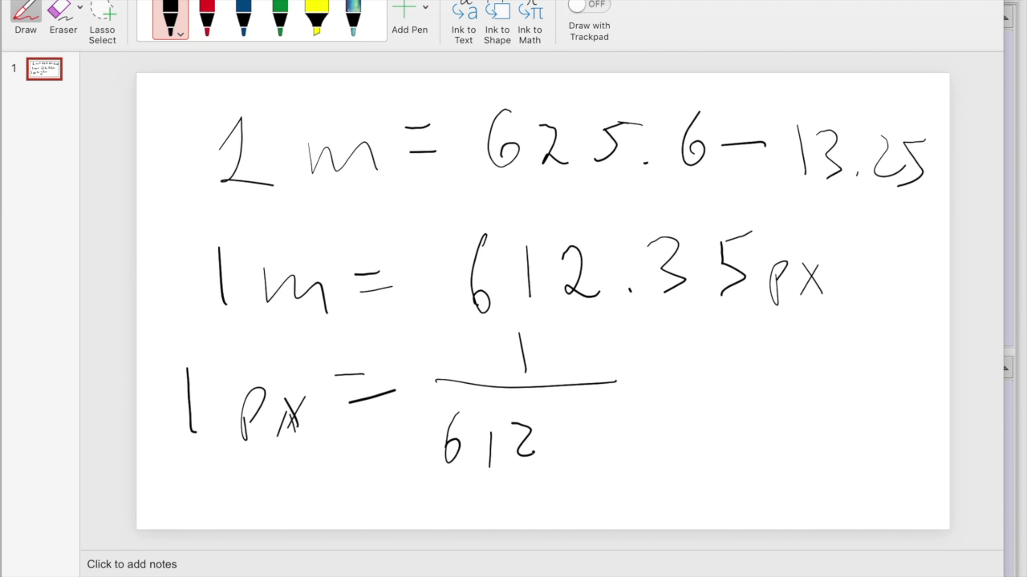
{"action": "left_click", "coordinate": [555, 452]}
{"action": "mouse_move", "coordinate": [573, 423]}
{"action": "left_mouse_down"}
{"action": "mouse_move", "coordinate": [595, 440]}
{"action": "mouse_move", "coordinate": [572, 451]}
{"action": "left_mouse_up"}
{"action": "mouse_move", "coordinate": [601, 419]}
{"action": "left_mouse_down"}
{"action": "mouse_move", "coordinate": [574, 457]}
{"action": "mouse_move", "coordinate": [623, 407]}
{"action": "mouse_move", "coordinate": [591, 455]}
{"action": "left_mouse_up"}
{"action": "mouse_move", "coordinate": [690, 374]}
{"action": "left_mouse_down"}
{"action": "mouse_move", "coordinate": [689, 405]}
{"action": "mouse_move", "coordinate": [750, 416]}
{"action": "left_mouse_up"}
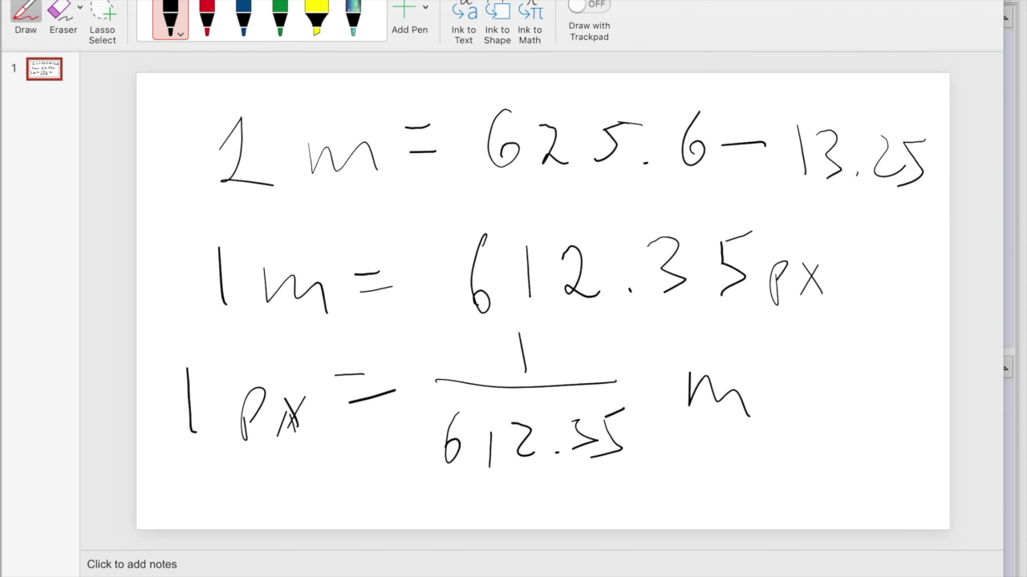
{"action": "key", "text": "super+w"}
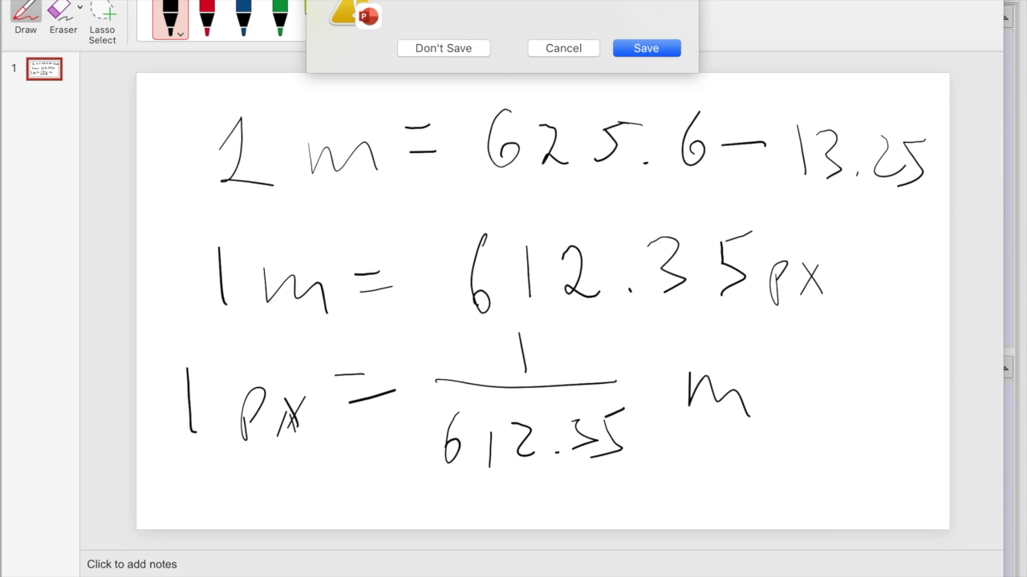
{"action": "left_click", "coordinate": [450, 47]}
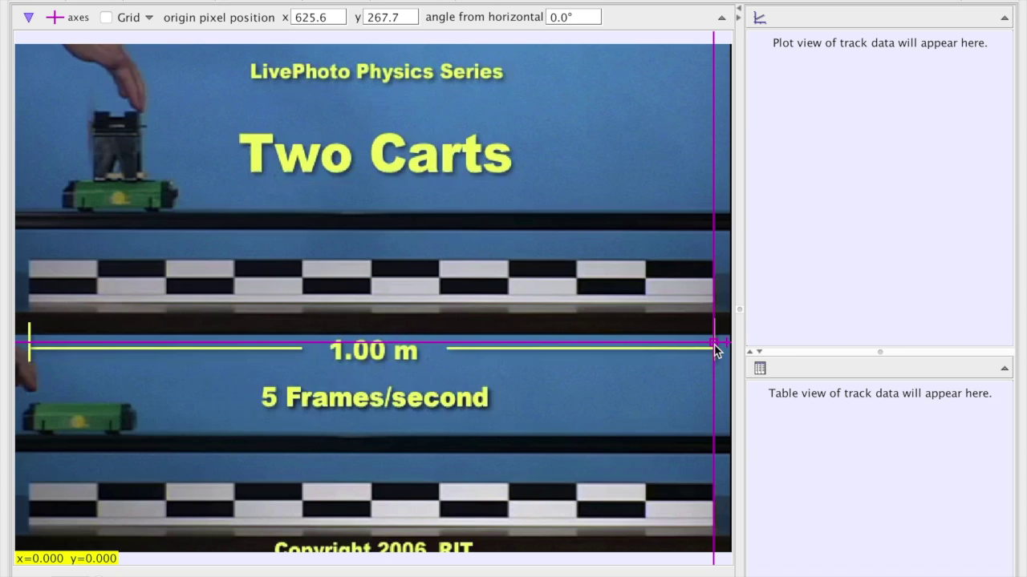
Step: Move the axes origin back to the left end of the 1.00 m stick (6.486, 222.6)
{"action": "left_click_drag", "start_coordinate": [716, 350], "coordinate": [18, 311]}
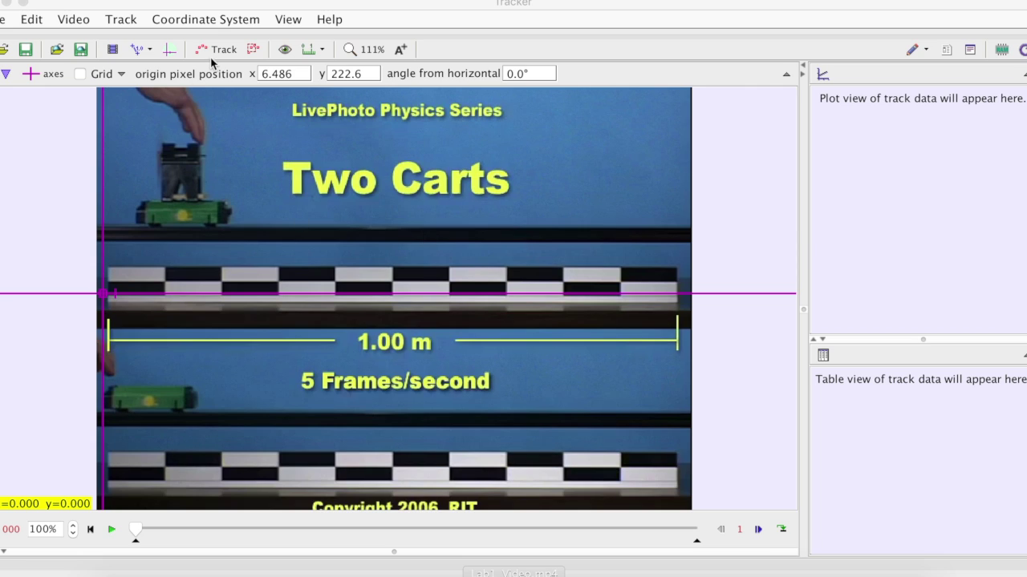
{"action": "left_click", "coordinate": [219, 51]}
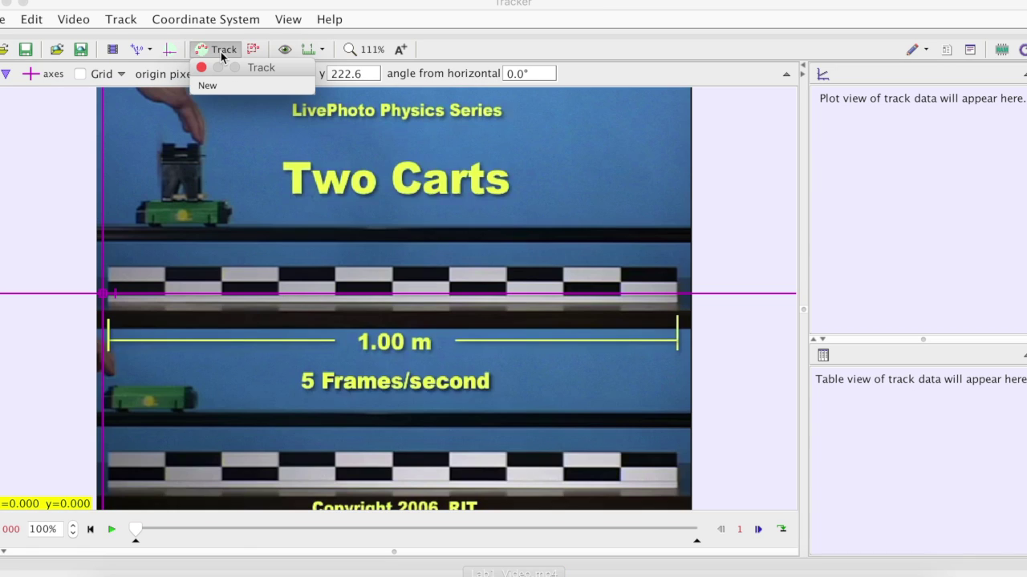
Step: Create a point-mass track, mass A, and mark the cart in several frames
{"action": "left_click", "coordinate": [214, 87]}
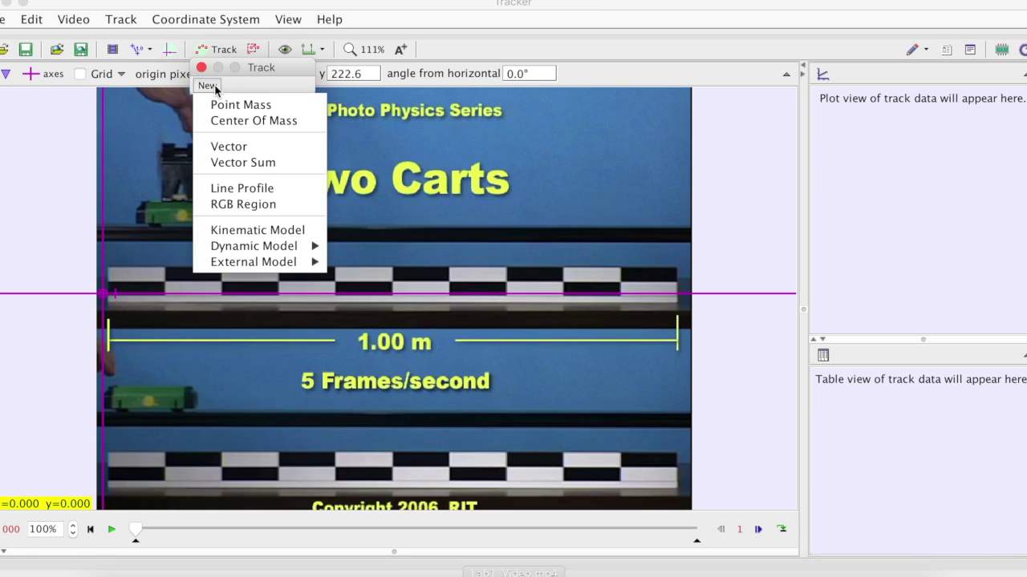
{"action": "left_click", "coordinate": [280, 104]}
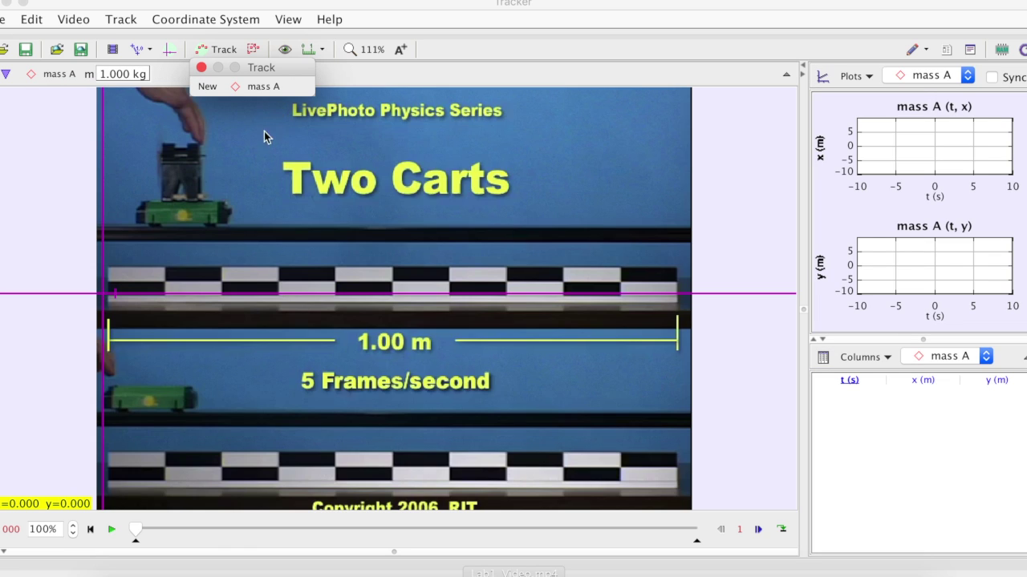
{"action": "left_click", "coordinate": [260, 215]}
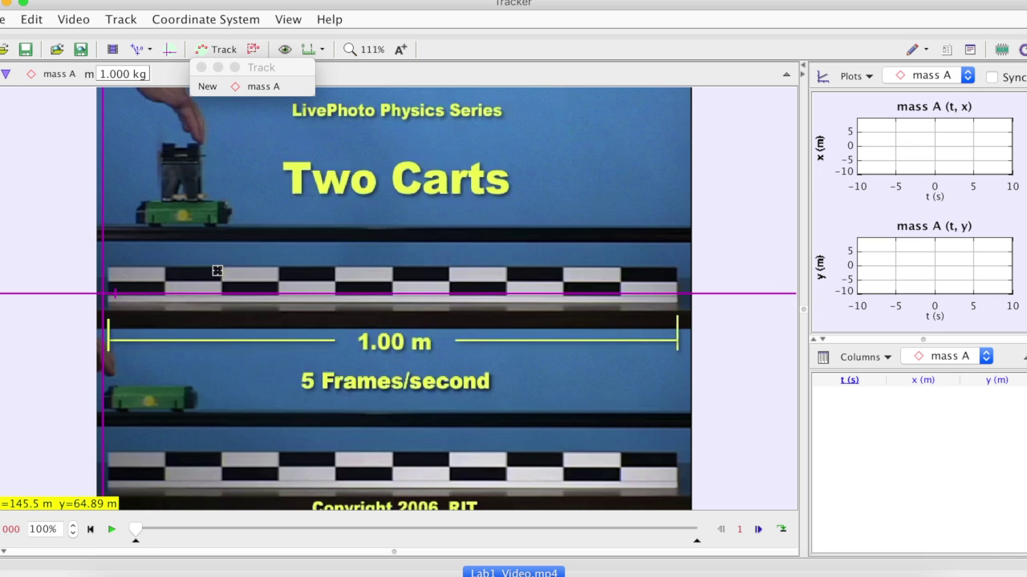
{"action": "left_click", "coordinate": [187, 391], "text": "shift"}
{"action": "left_click", "coordinate": [252, 246], "text": "shift"}
{"action": "left_click", "coordinate": [412, 262], "text": "shift"}
{"action": "left_click", "coordinate": [350, 376], "text": "shift"}
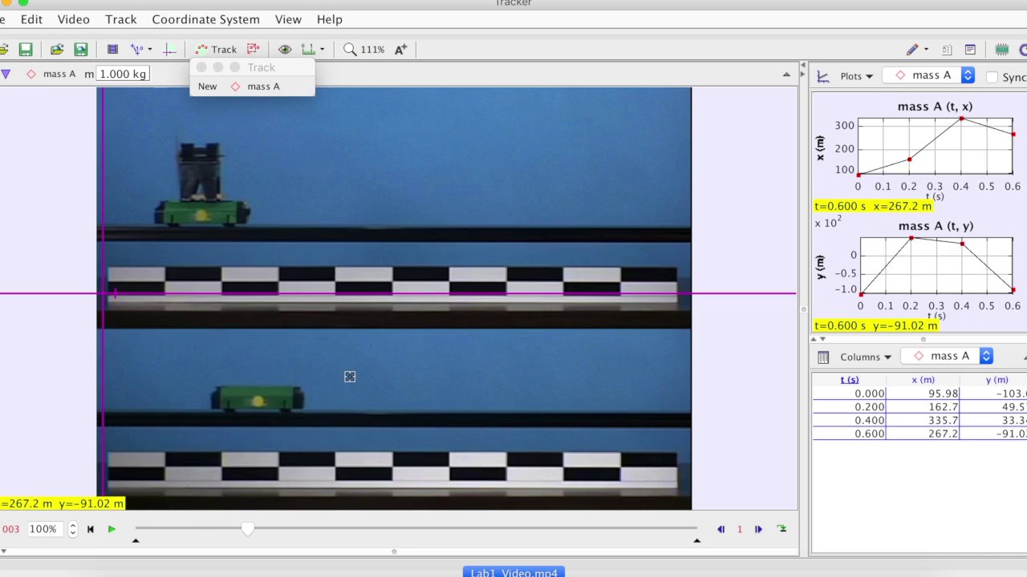
{"action": "left_click", "coordinate": [245, 268], "text": "shift"}
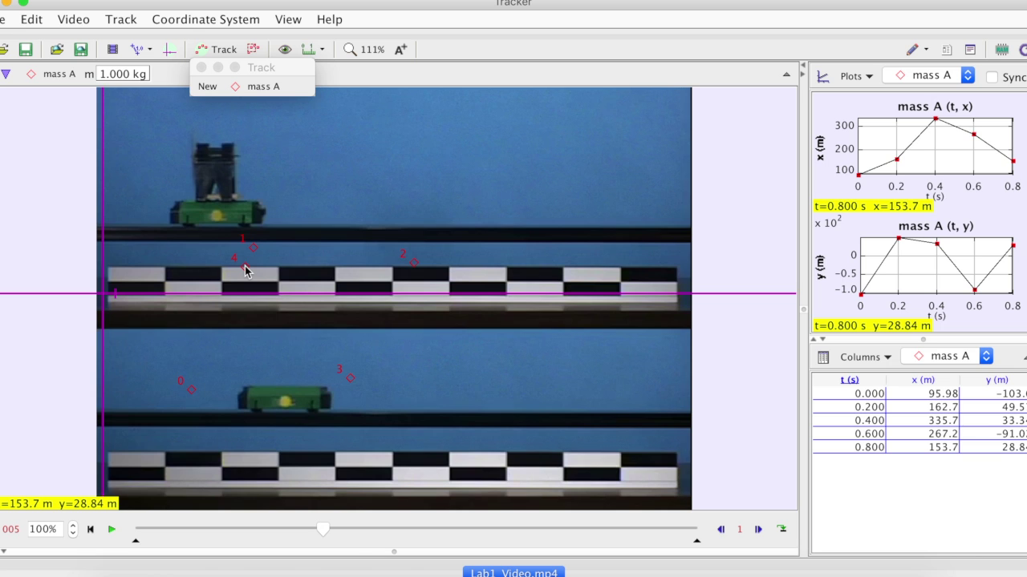
Step: Clear all of mass A's marked steps and rewind the video to frame 0
{"action": "left_click", "coordinate": [265, 88]}
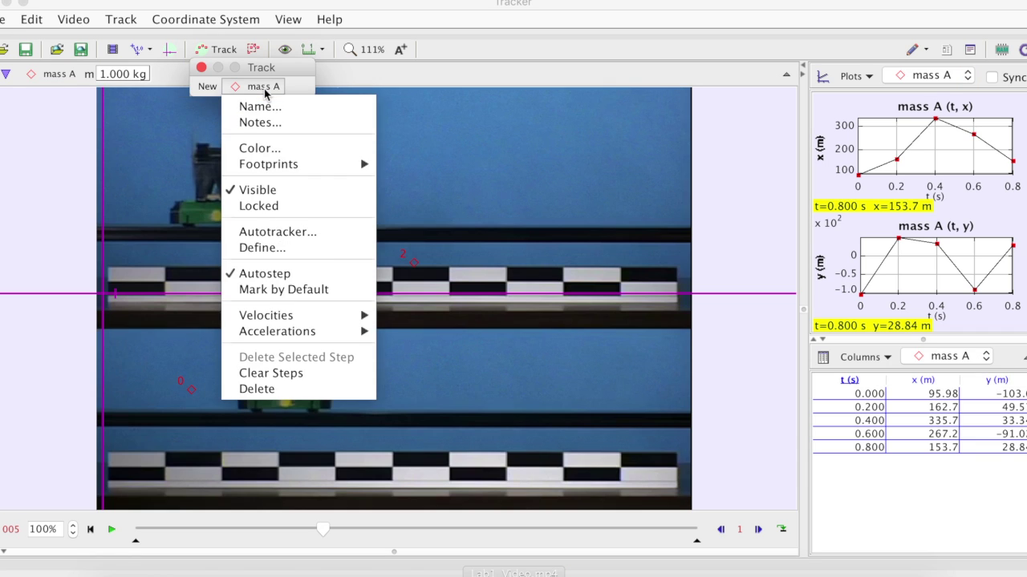
{"action": "left_click", "coordinate": [300, 373]}
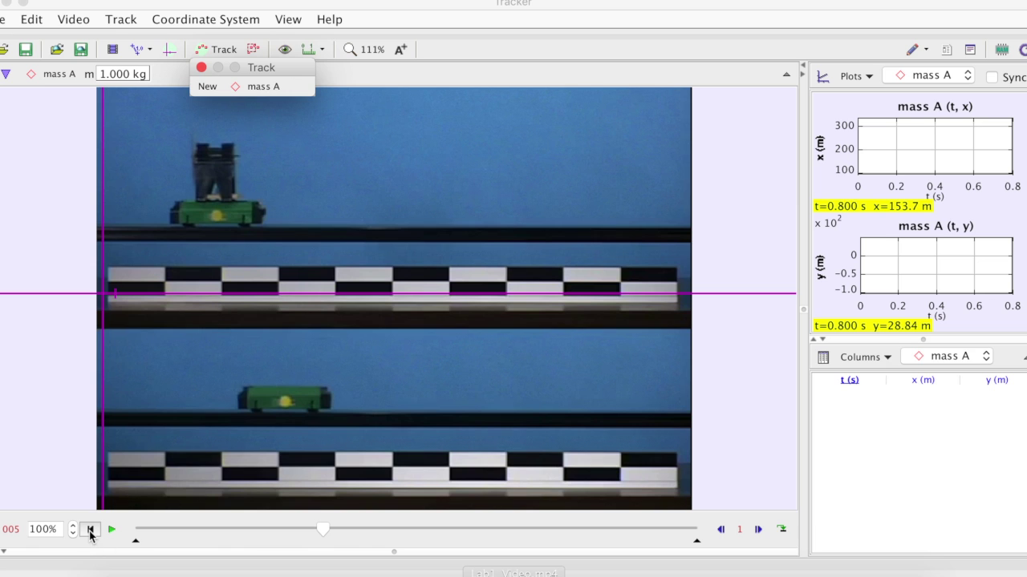
{"action": "left_click", "coordinate": [91, 530]}
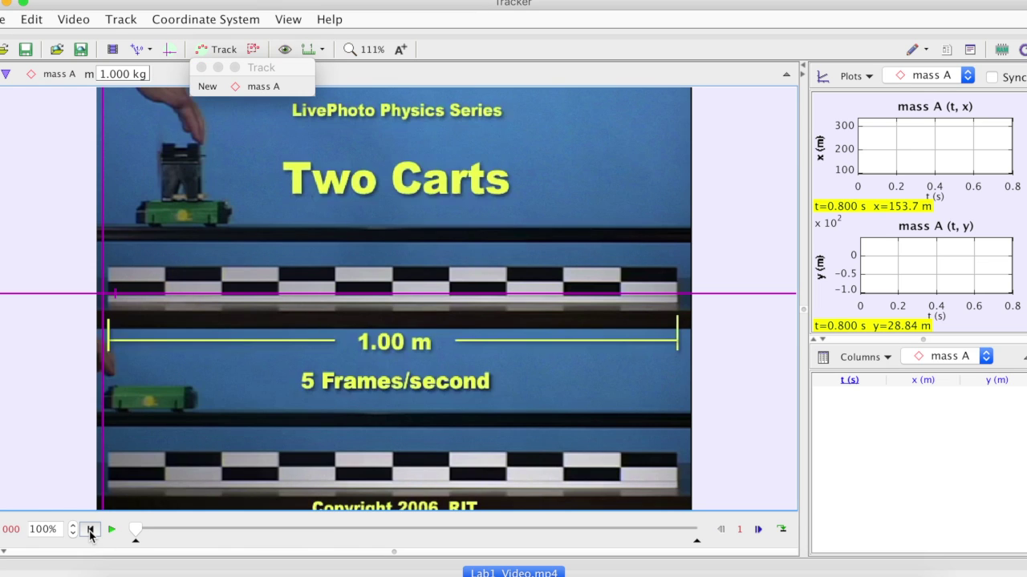
{"action": "left_click", "coordinate": [149, 406], "text": "shift"}
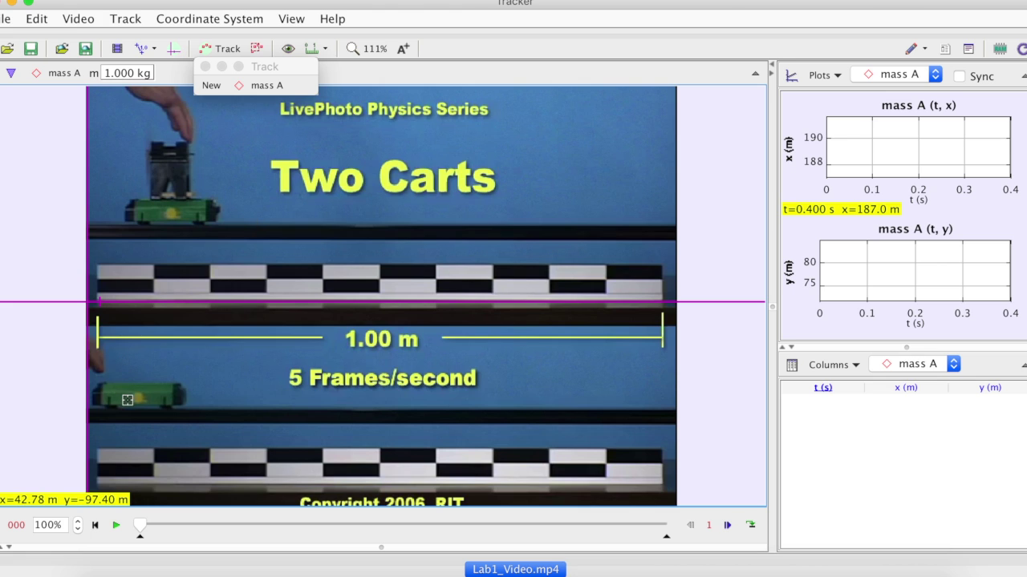
Step: Mark the lower cart in every frame from t = 0 to 3.000 s, 16 points in total
{"action": "left_click", "coordinate": [136, 399], "text": "shift"}
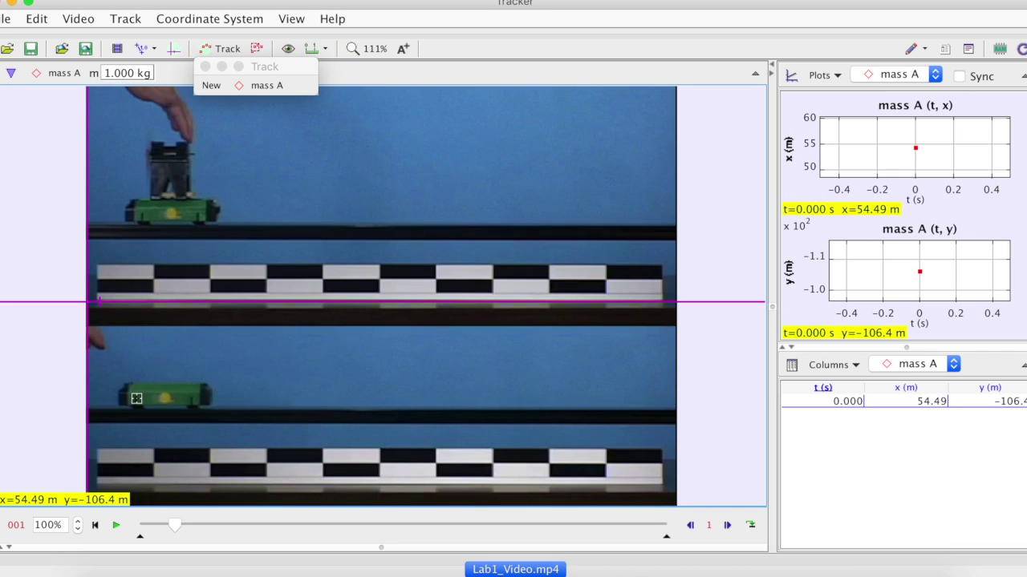
{"action": "left_click", "coordinate": [165, 398], "text": "shift"}
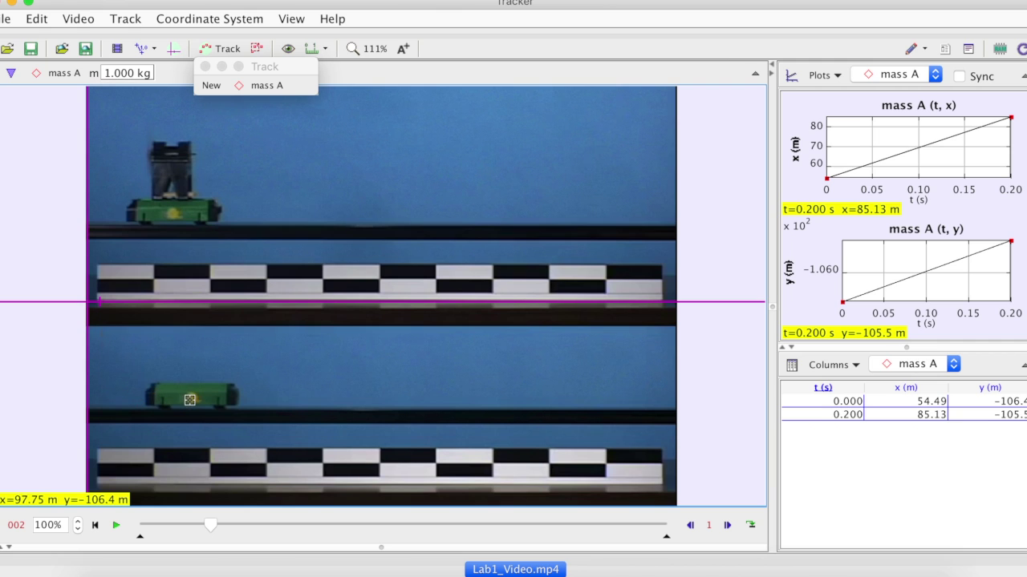
{"action": "left_click", "coordinate": [197, 404], "text": "shift"}
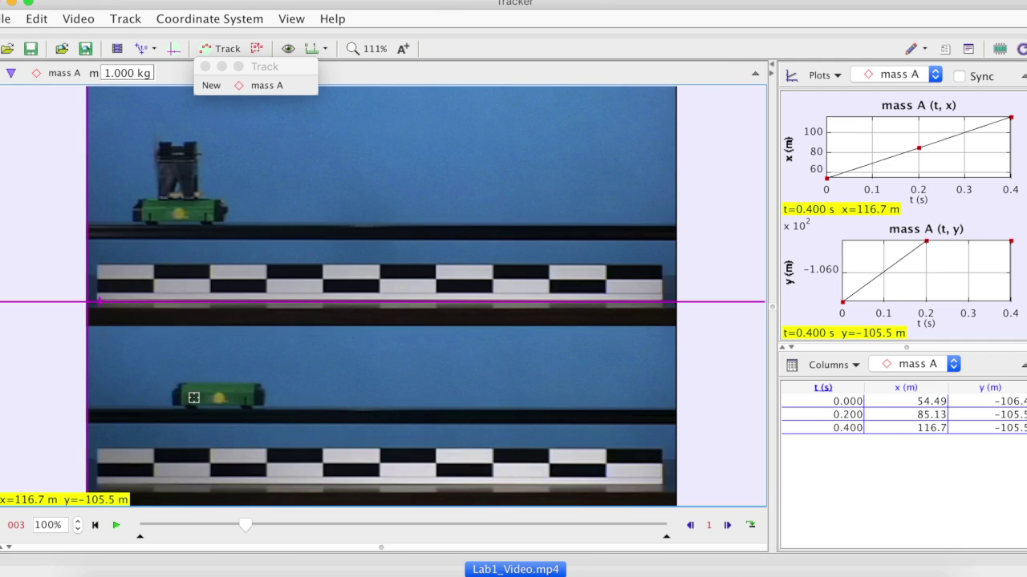
{"action": "left_click", "coordinate": [231, 399], "text": "shift"}
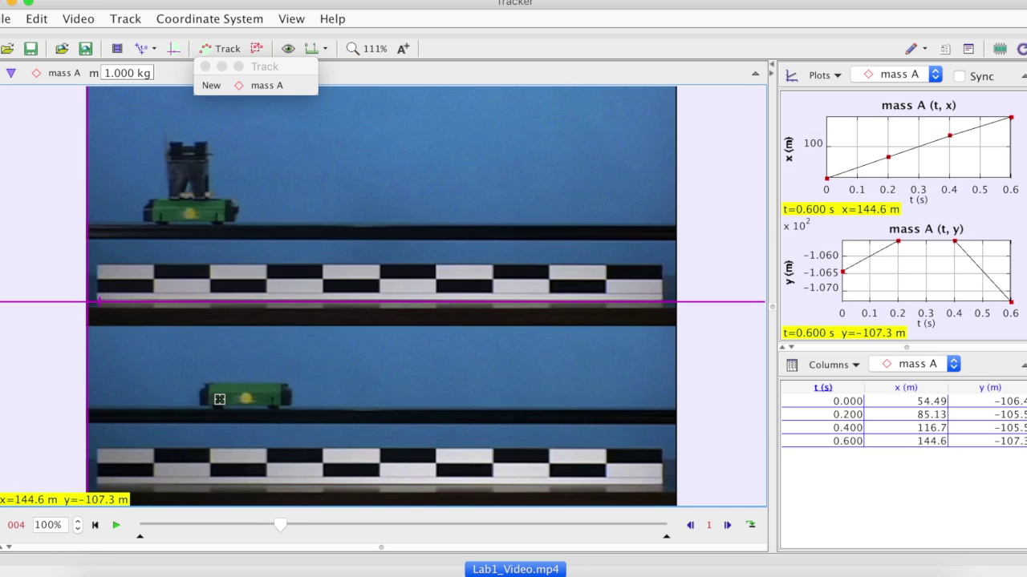
{"action": "left_click", "coordinate": [248, 398], "text": "shift"}
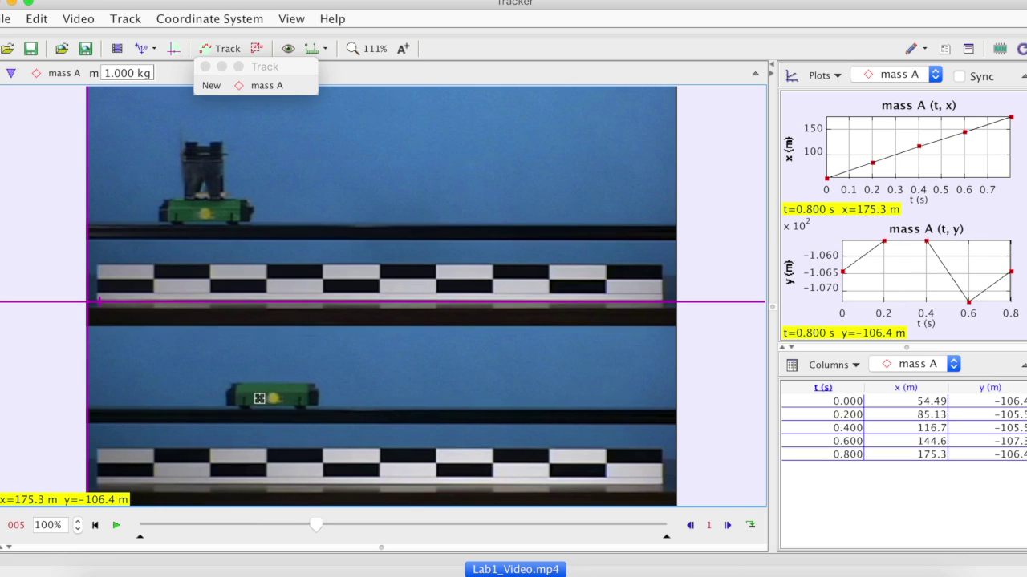
{"action": "left_click", "coordinate": [273, 399], "text": "shift"}
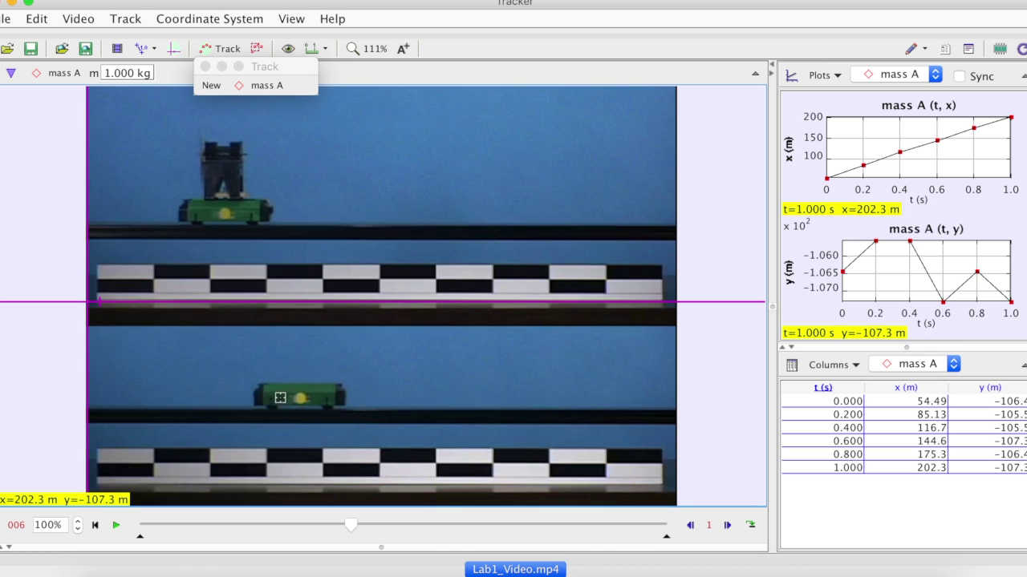
{"action": "left_click", "coordinate": [302, 399], "text": "shift"}
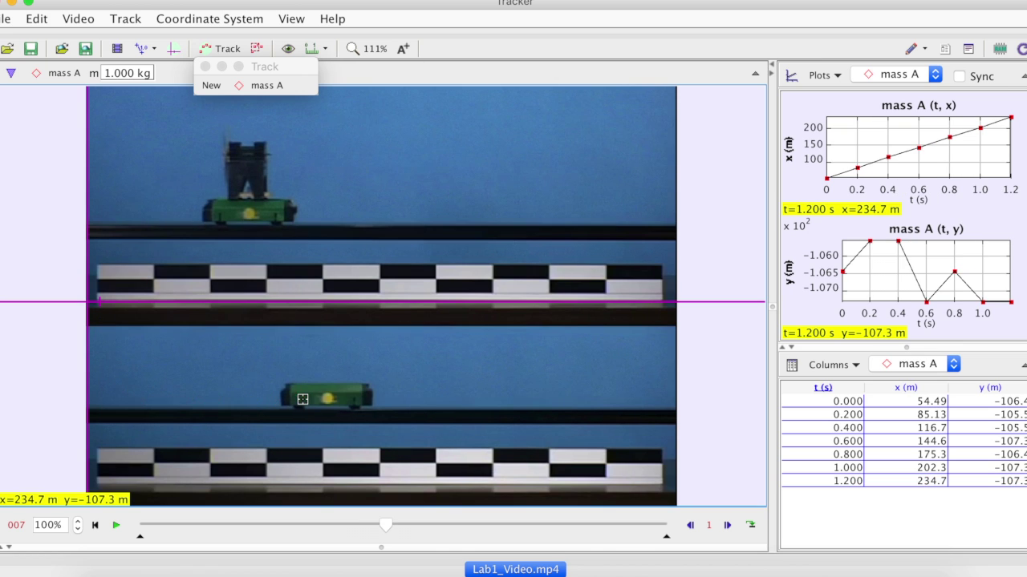
{"action": "left_click", "coordinate": [325, 400], "text": "shift"}
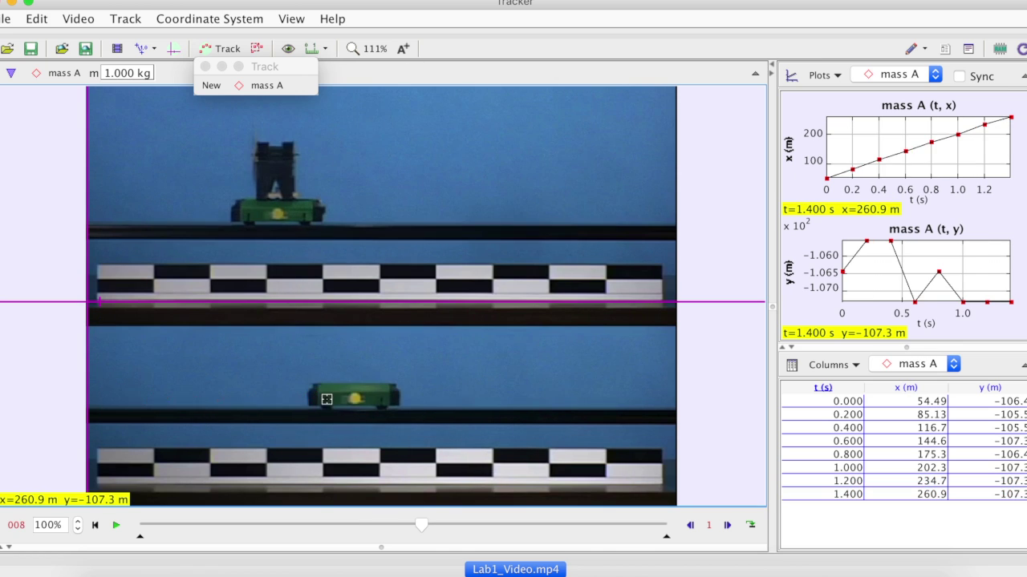
{"action": "left_click", "coordinate": [354, 399], "text": "shift"}
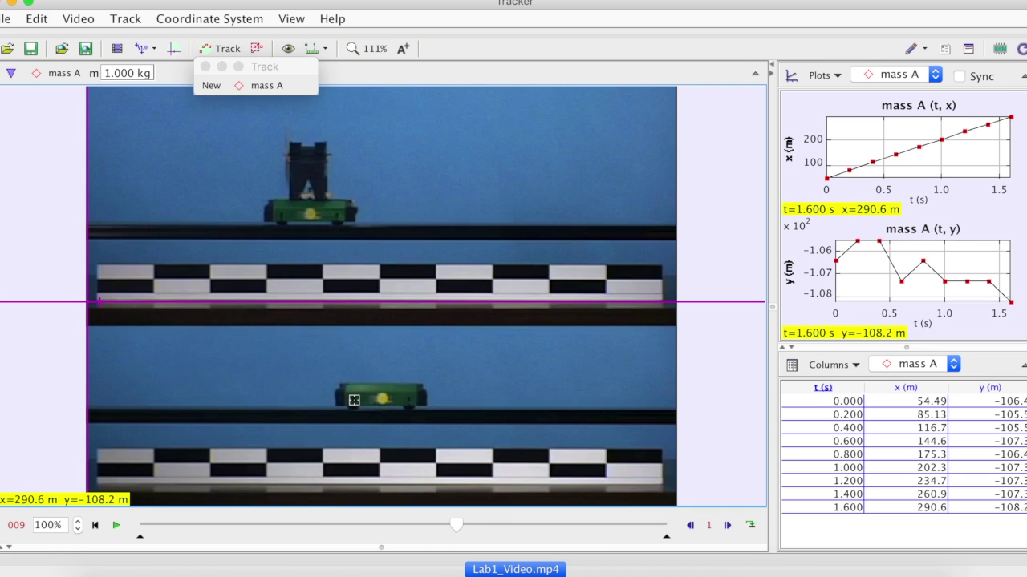
{"action": "left_click", "coordinate": [382, 399], "text": "shift"}
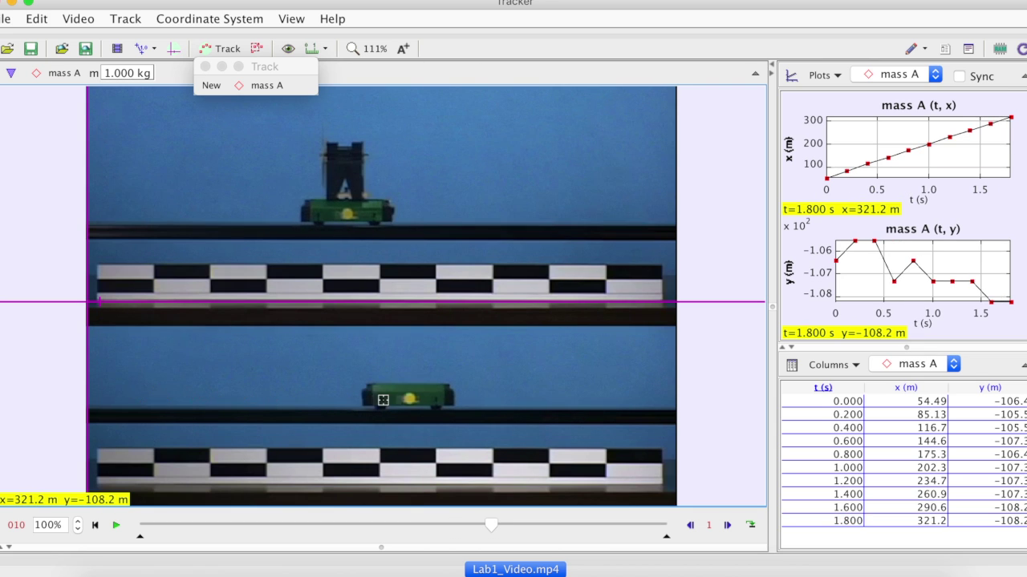
{"action": "left_click", "coordinate": [409, 399], "text": "shift"}
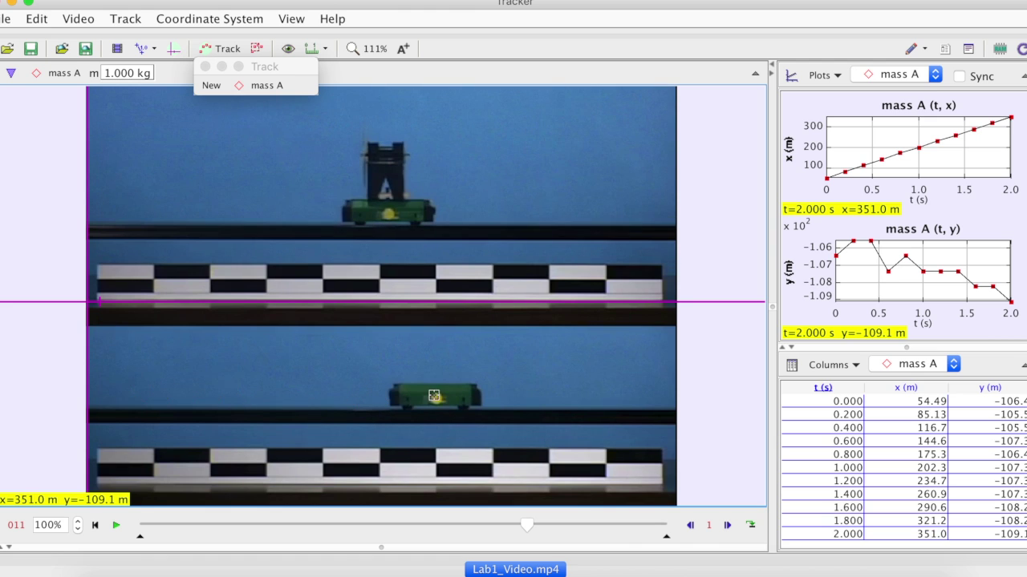
{"action": "left_click", "coordinate": [437, 400], "text": "shift"}
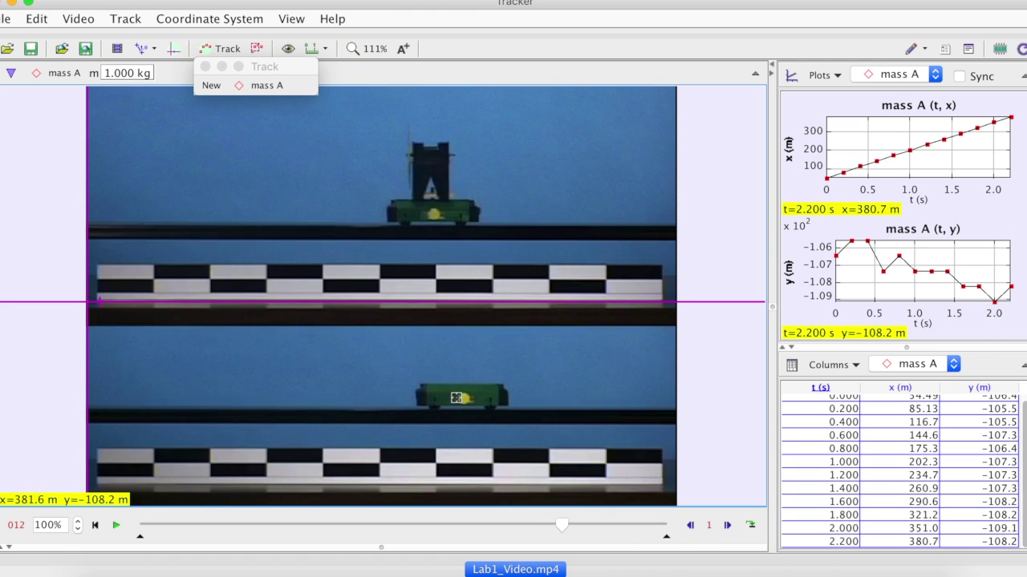
{"action": "left_click", "coordinate": [464, 399], "text": "shift"}
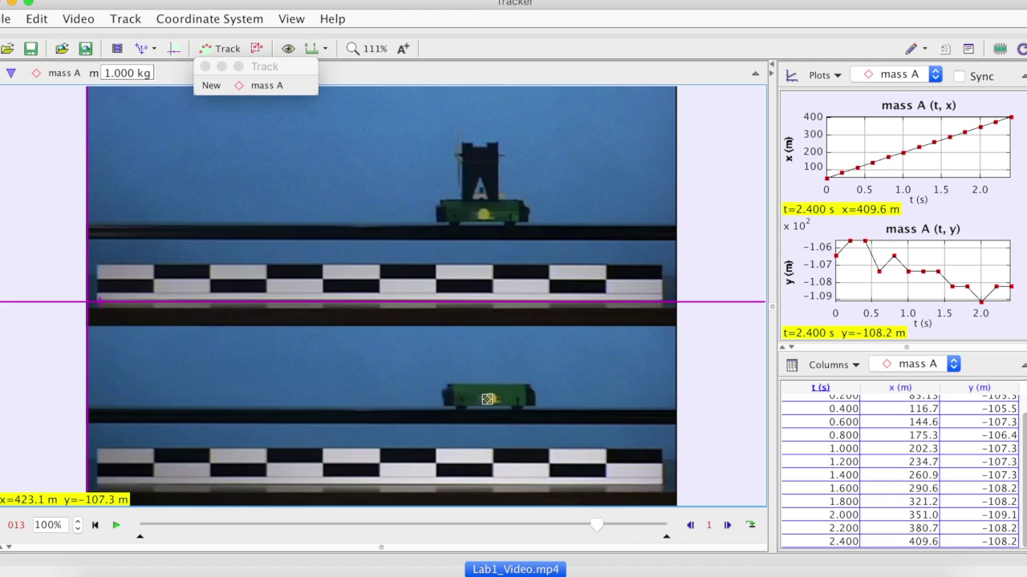
{"action": "left_click", "coordinate": [491, 399], "text": "shift"}
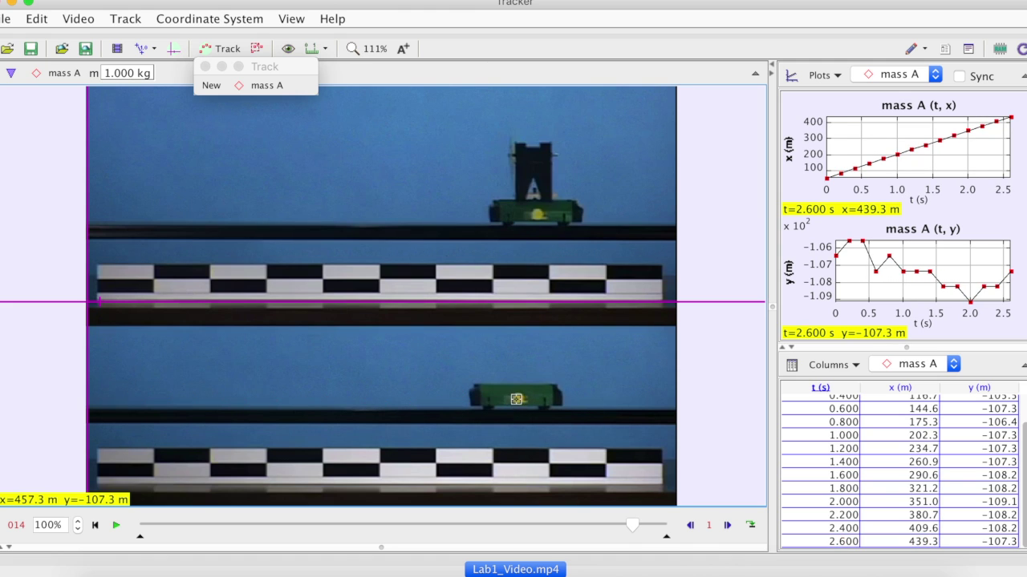
{"action": "left_click", "coordinate": [518, 399], "text": "shift"}
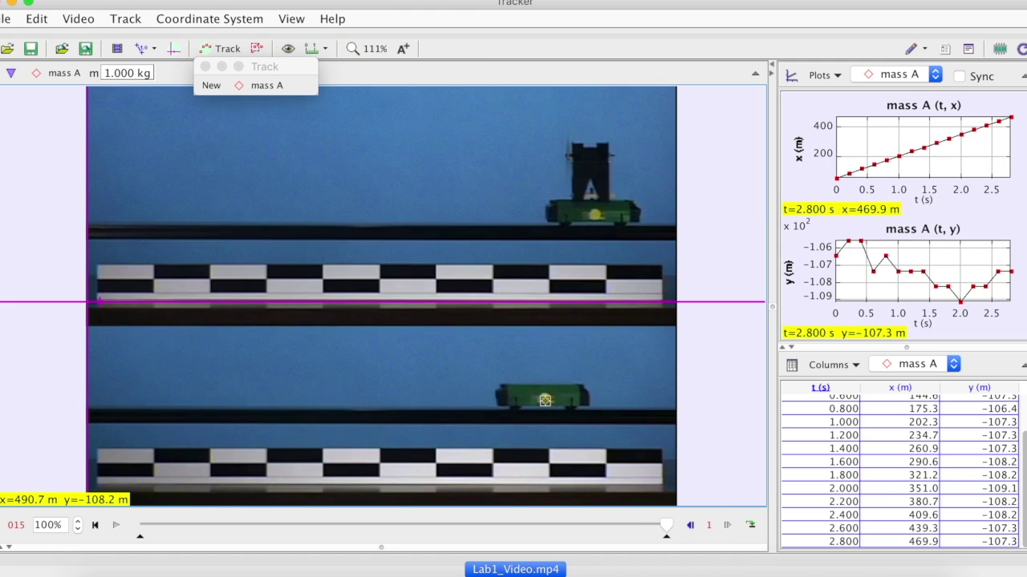
{"action": "left_click", "coordinate": [543, 399], "text": "shift"}
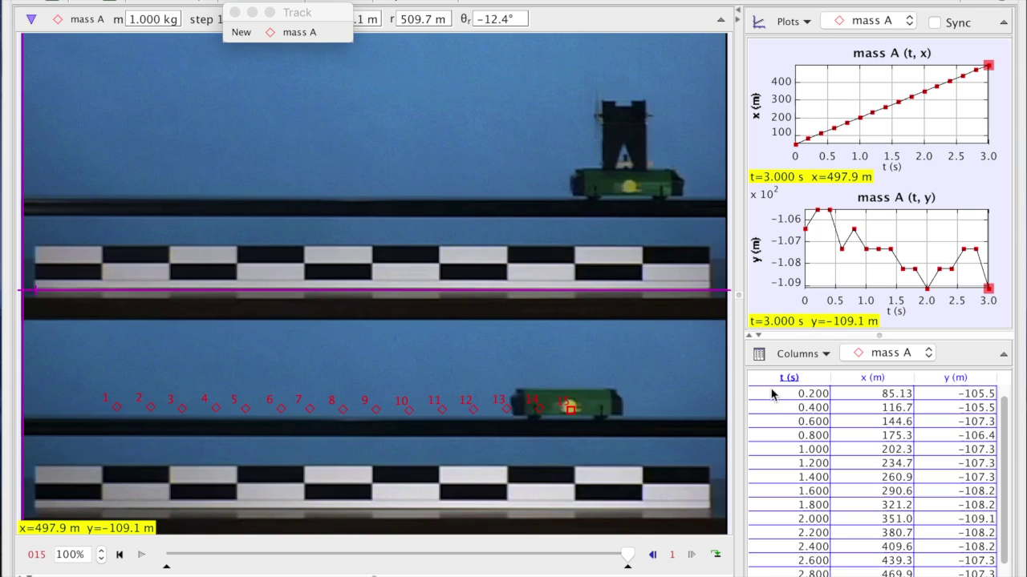
Step: Copy mass A's time values 0.000–3.000 s from the table and switch to Excel
{"action": "left_click", "coordinate": [780, 393]}
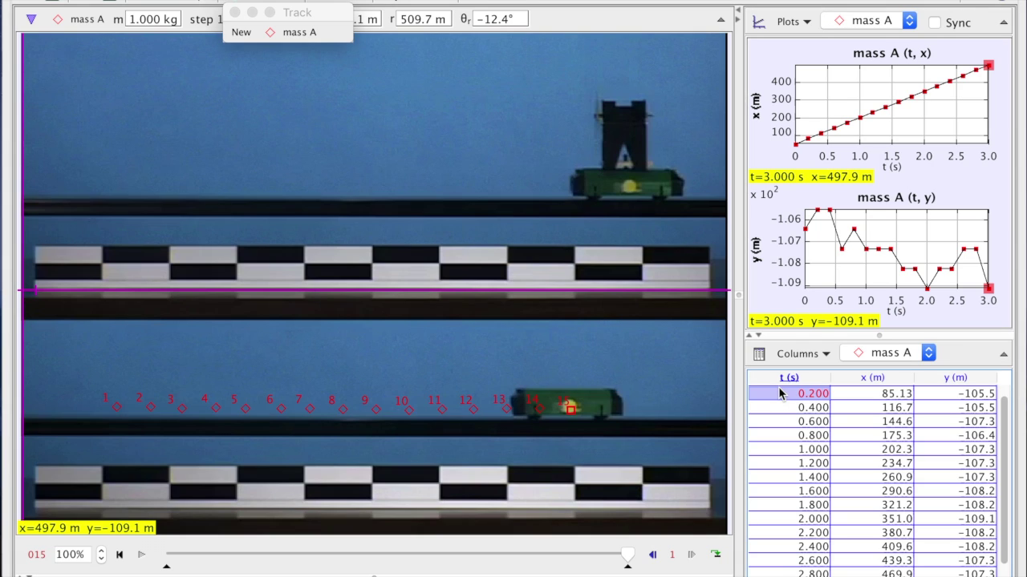
{"action": "key", "text": "Up"}
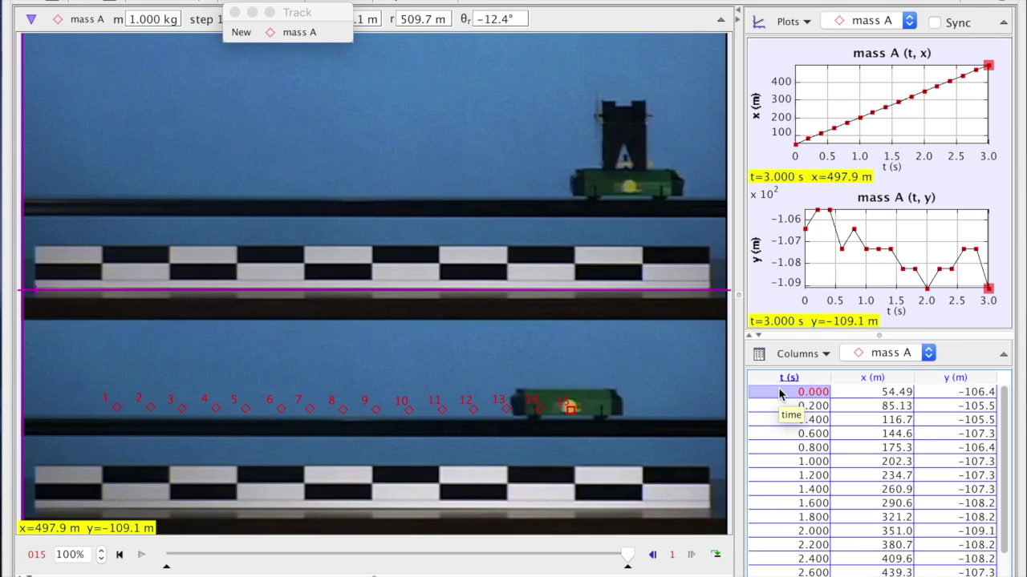
{"action": "key", "text": "shift+Down"}
{"action": "key", "text": "shift+Down"}
{"action": "key", "text": "shift+Down"}
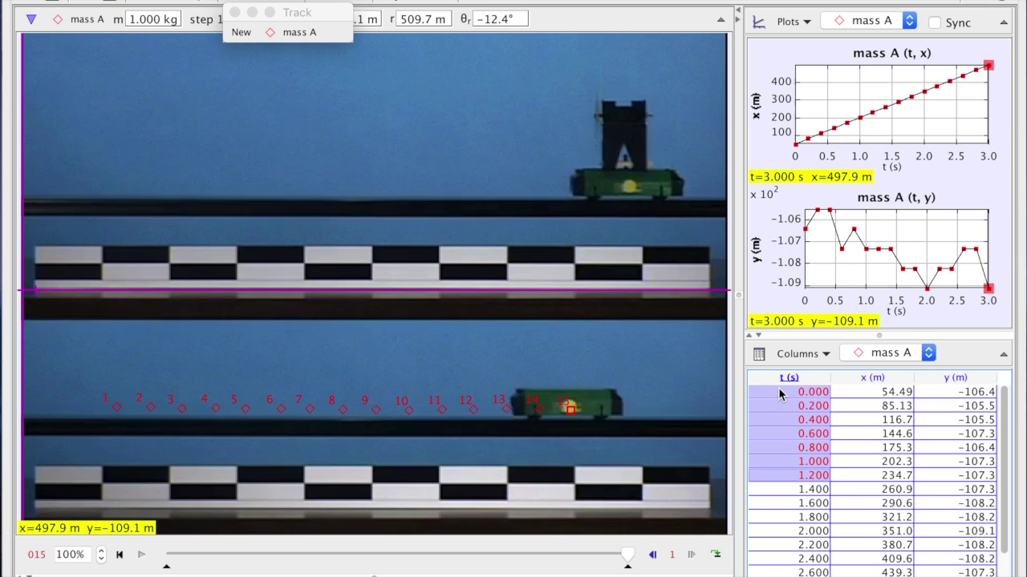
{"action": "key", "text": "shift+Down"}
{"action": "key", "text": "shift+Down"}
{"action": "key", "text": "shift+Down"}
{"action": "key", "text": "shift+Down"}
{"action": "key", "text": "shift+Down"}
{"action": "key", "text": "shift+Down"}
{"action": "key", "text": "shift+Down"}
{"action": "key", "text": "shift+Down"}
{"action": "key", "text": "shift+Down"}
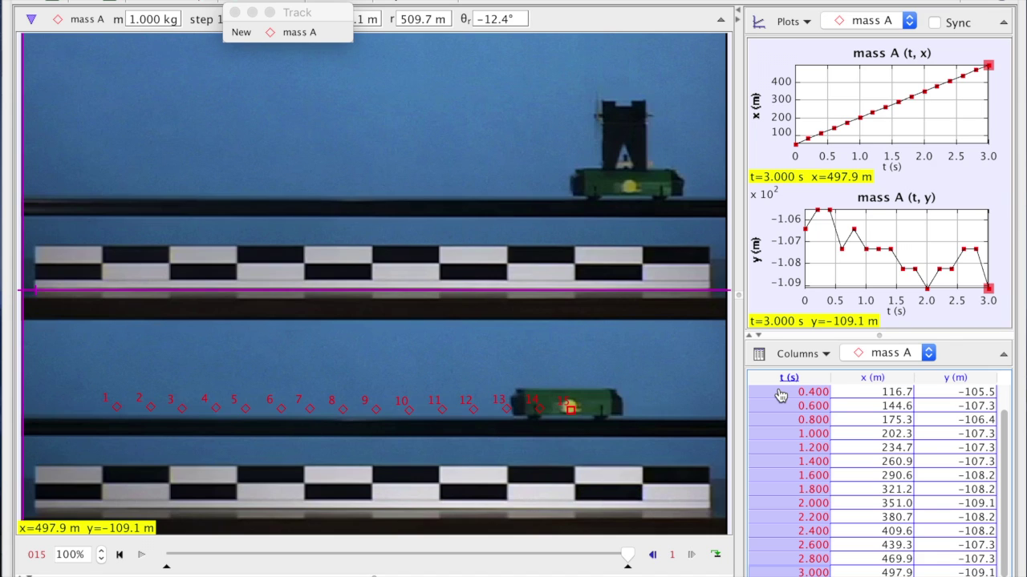
{"action": "key", "text": "super+Tab"}
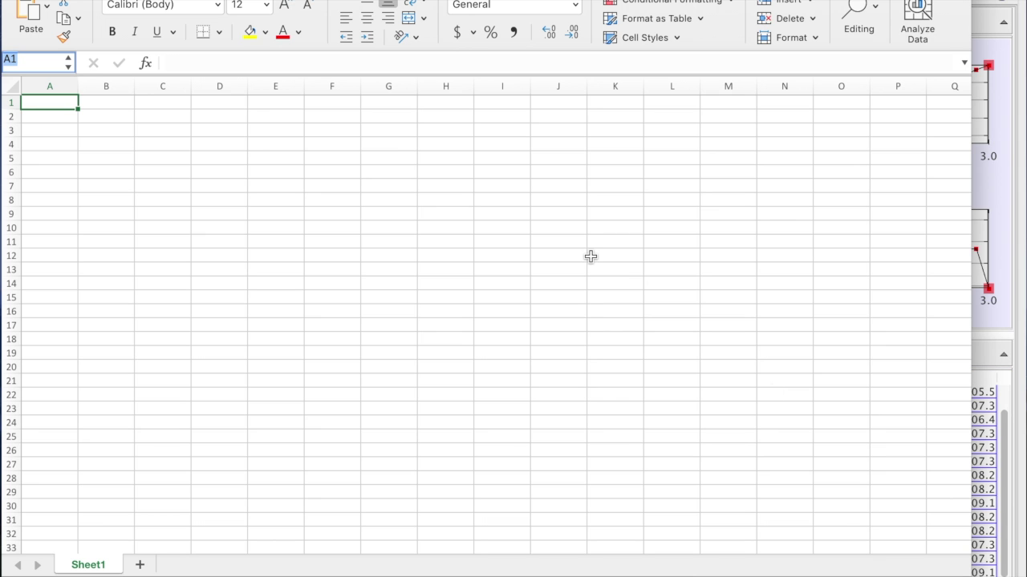
Step: Paste mass A's times, 0.00E+00 to 3.00E+00, into Sheet1 starting at A1
{"action": "key", "text": "super+v"}
{"action": "right_click", "coordinate": [48, 105]}
{"action": "key", "text": "Escape"}
{"action": "type", "text": "mass_A t 0.00E+00 2.00E-01 4.00E-01 6.00E-01 8.00E-01 1.00E+00 1.20E+00 1.40E+00 1.60E+00 1.80E+00 2.00E+00 2.20E+00 2.40E+00 2.60E+00 2.80E+00 3.00E+00"}
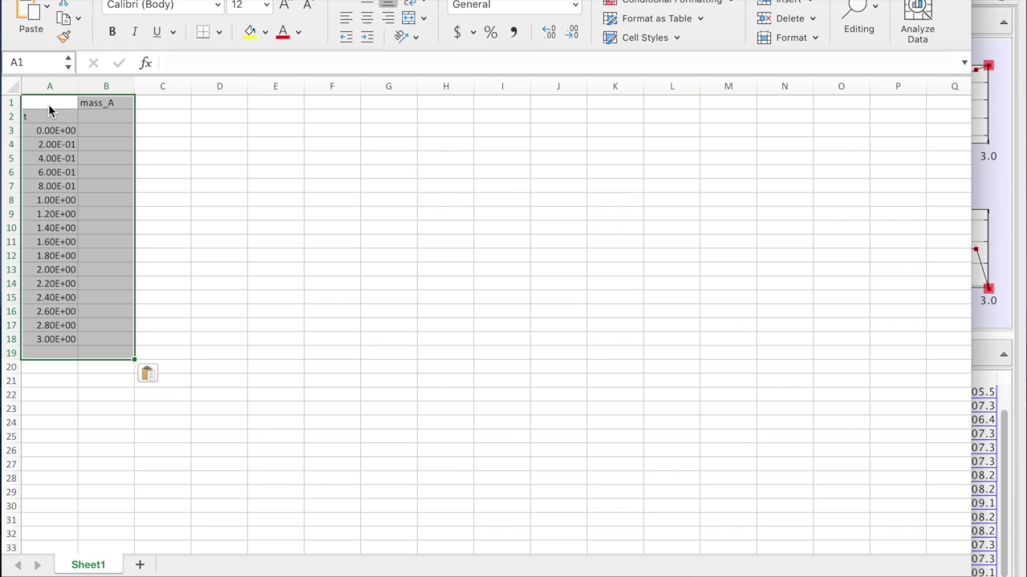
{"action": "left_click", "coordinate": [163, 101]}
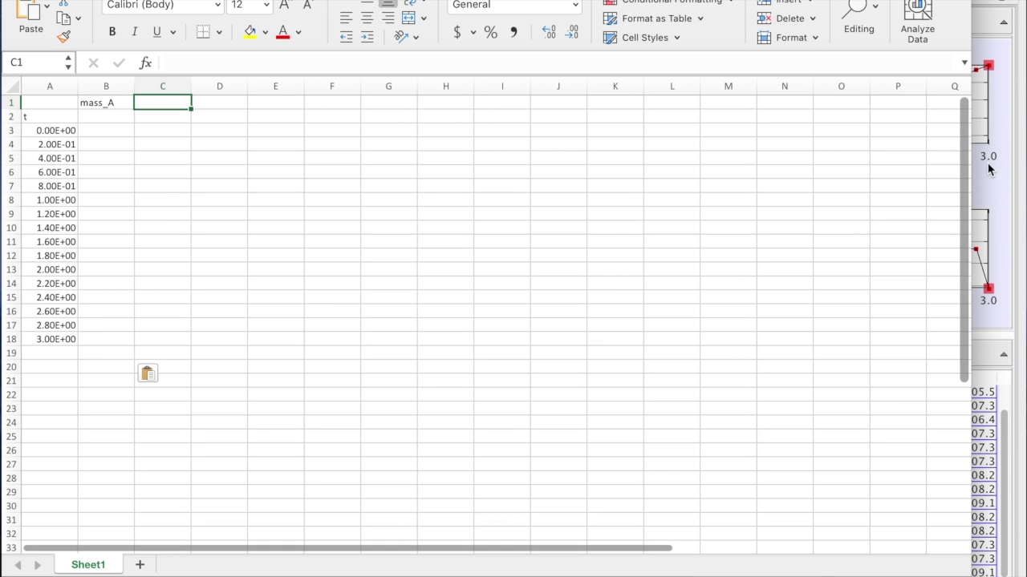
{"action": "left_click", "coordinate": [989, 168]}
Step: Copy mass A's x values from 54.49 to 497.9 and switch back to Excel
{"action": "left_click", "coordinate": [879, 426]}
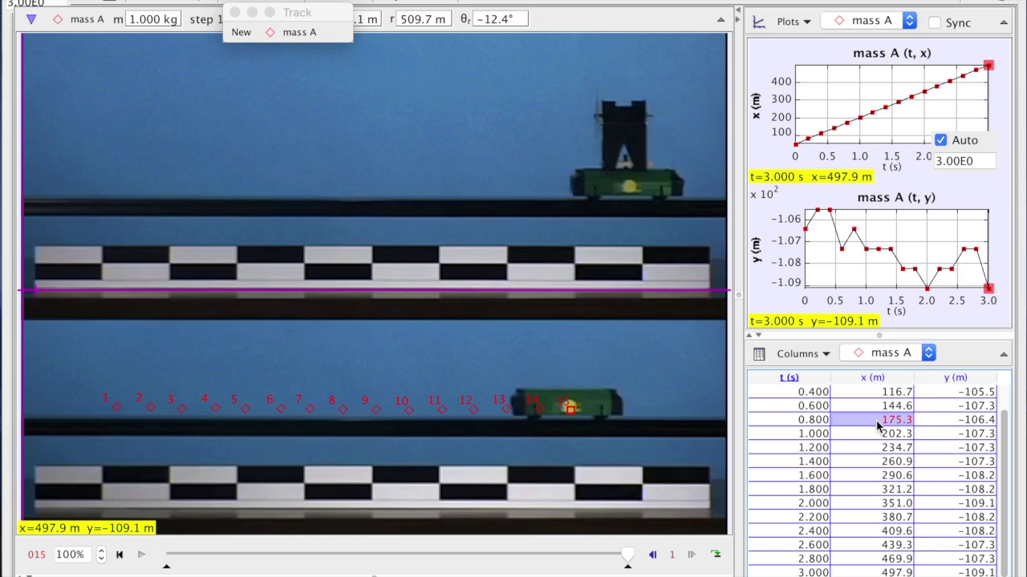
{"action": "key", "text": "Up"}
{"action": "key", "text": "Up"}
{"action": "key", "text": "Up"}
{"action": "key", "text": "Up"}
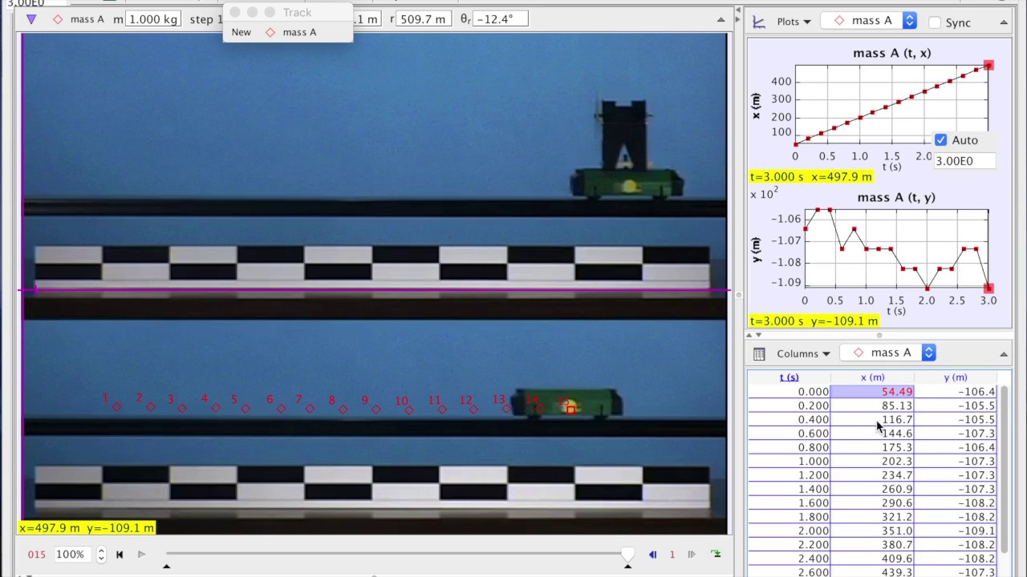
{"action": "key", "text": "shift+Down"}
{"action": "key", "text": "shift+Down"}
{"action": "key", "text": "shift+Down"}
{"action": "key", "text": "shift+Down"}
{"action": "key", "text": "shift+Down"}
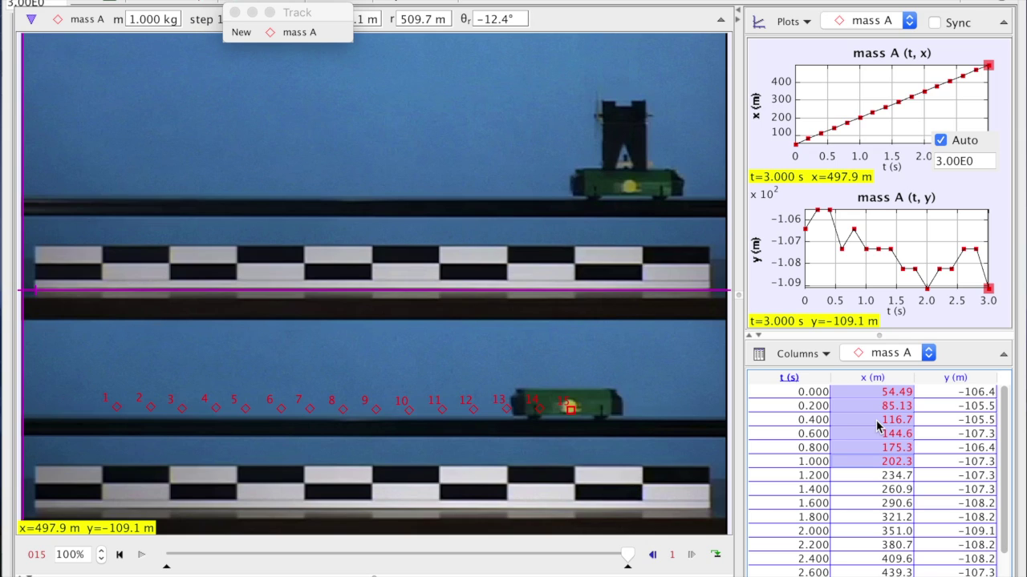
{"action": "key", "text": "shift+Down"}
{"action": "key", "text": "shift+Down"}
{"action": "key", "text": "shift+Down"}
{"action": "key", "text": "shift+Down"}
{"action": "key", "text": "shift+Down"}
{"action": "key", "text": "shift+Down"}
{"action": "key", "text": "shift+Down"}
{"action": "key", "text": "shift+Down"}
{"action": "key", "text": "shift+Down"}
{"action": "key", "text": "shift+Down"}
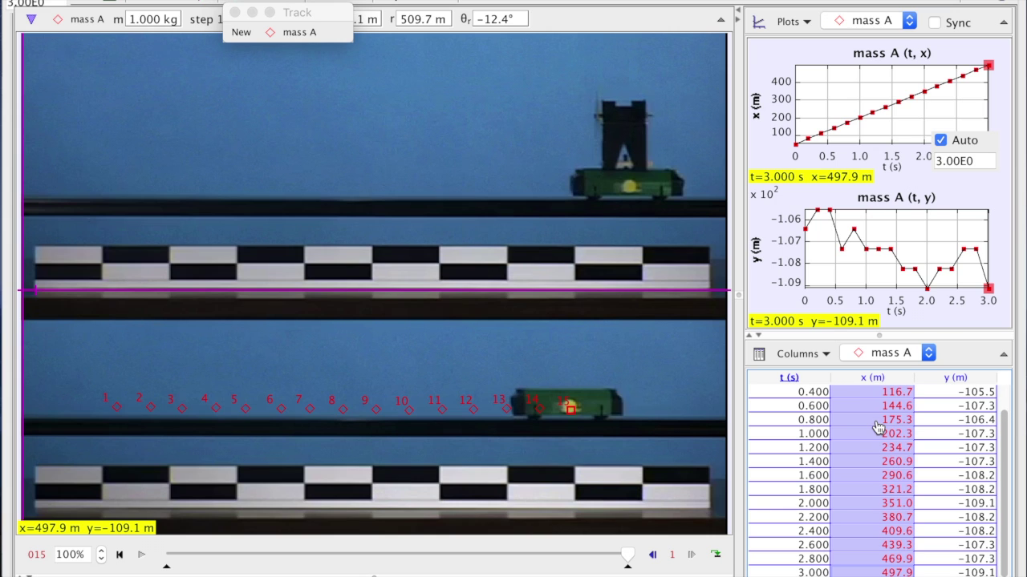
{"action": "key", "text": "super+Tab"}
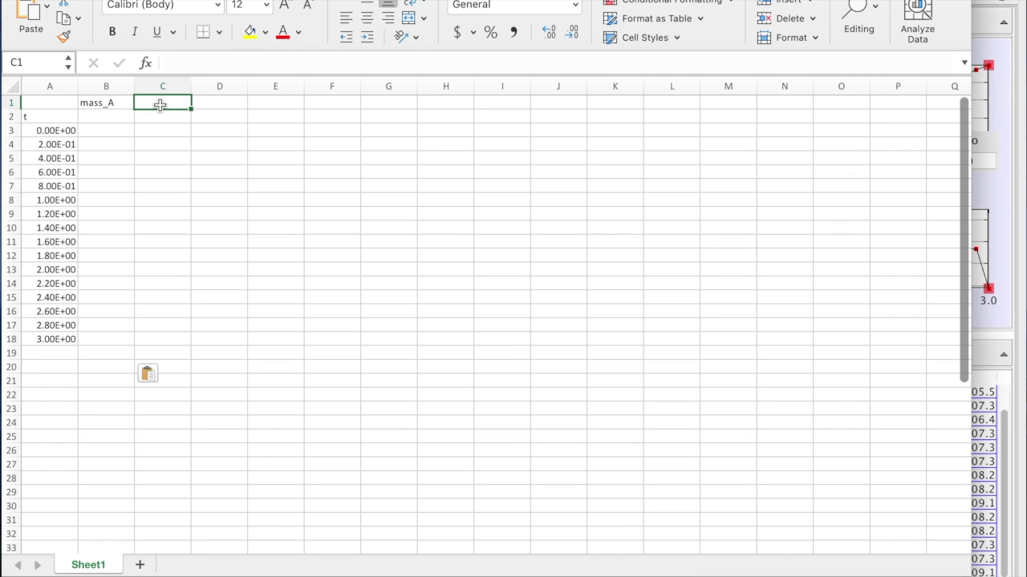
Step: Paste the x pixel values beside the times and delete the empty column between them
{"action": "type", "text": "mass_A x 5.45E+01 8.51E+01 1.17E+02 1.45E+02 1.75E+02 2.02E+02 2.35E+02 2.61E+02 2.91E+02 3.21E+02 3.51E+02 3.81E+02 4.10E+02 4.39E+02 4.70E+02 4.98E+02"}
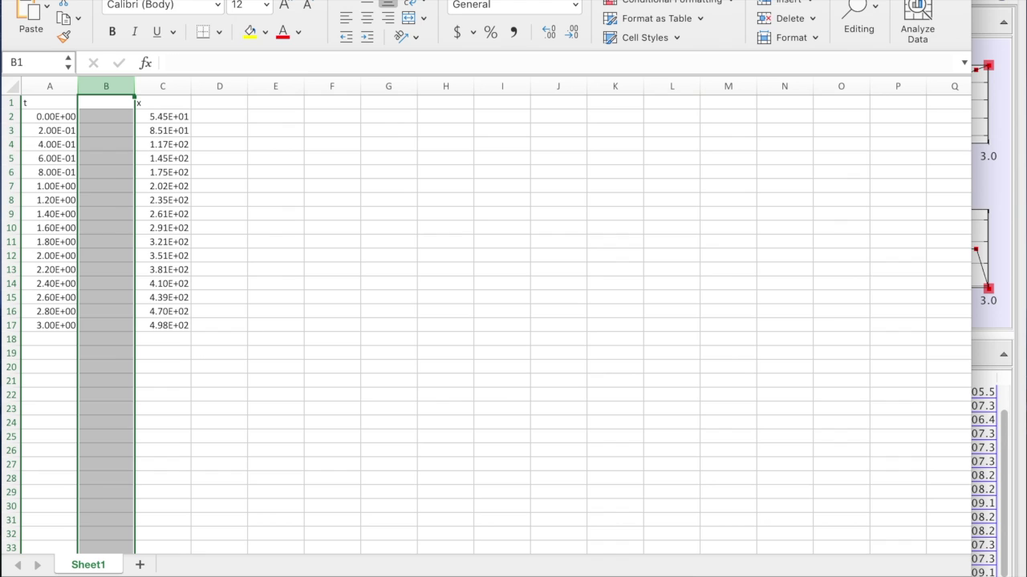
{"action": "key", "text": "super+minus"}
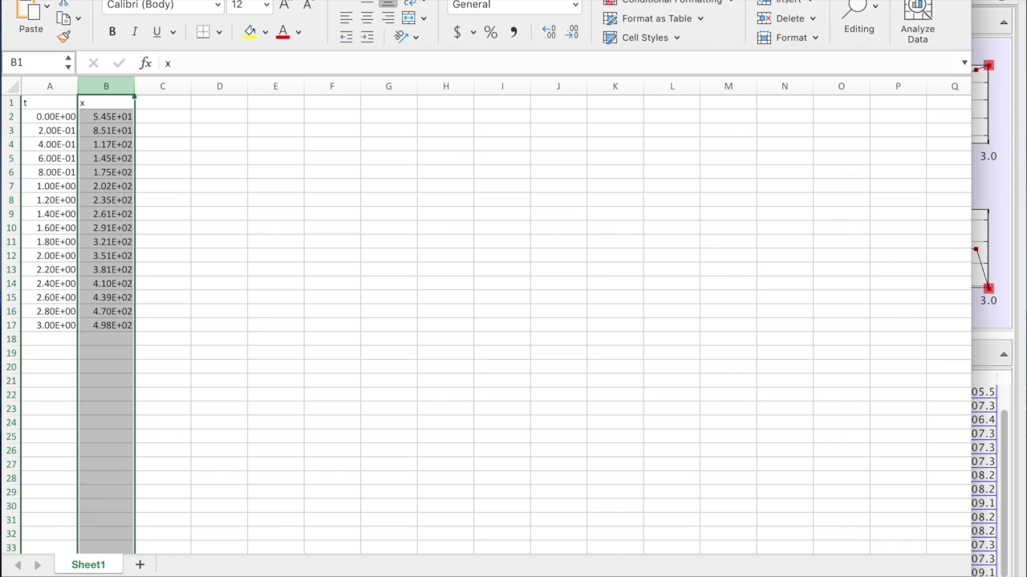
{"action": "left_click", "coordinate": [170, 184]}
{"action": "left_click", "coordinate": [162, 116]}
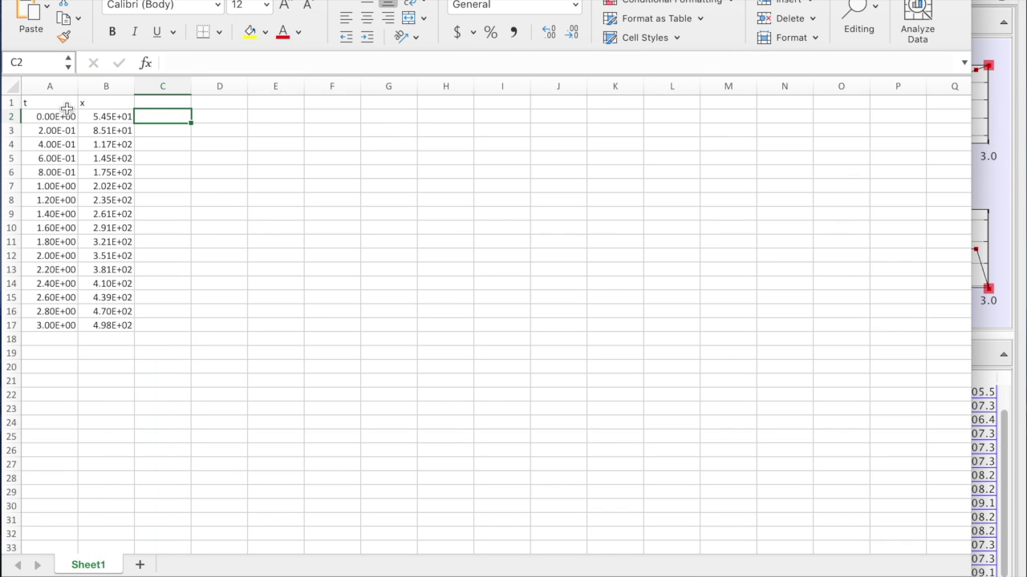
Step: Change the headers to 't s' and 'x px' and enter 'x m' in C1
{"action": "left_click", "coordinate": [63, 103]}
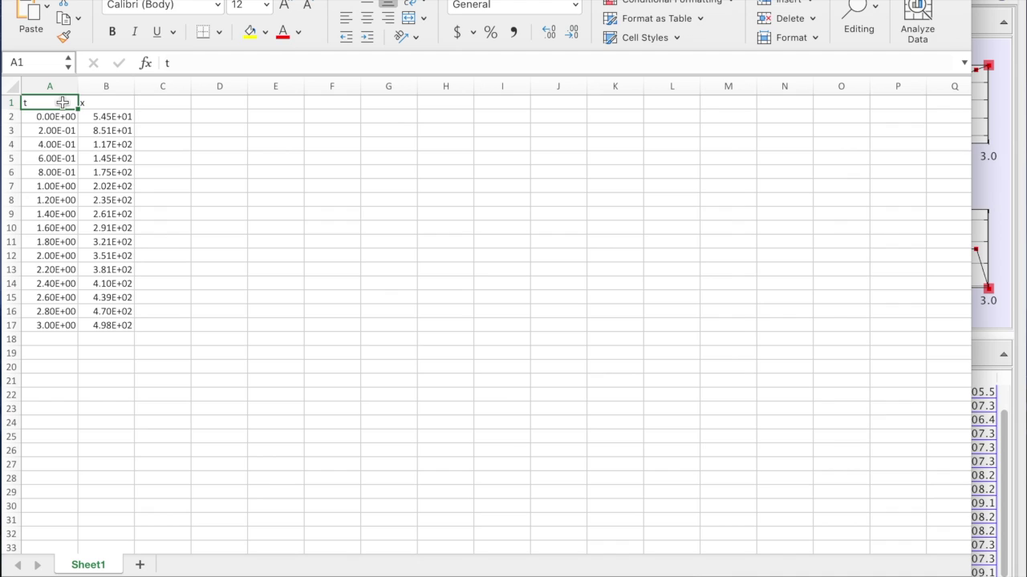
{"action": "double_click", "coordinate": [62, 103]}
{"action": "type", "text": "s"}
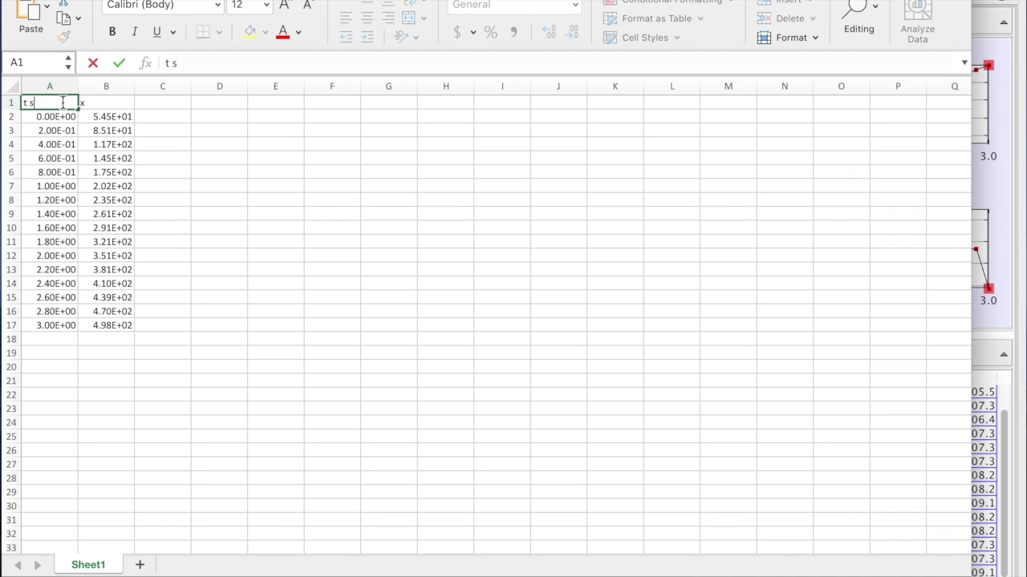
{"action": "double_click", "coordinate": [120, 102]}
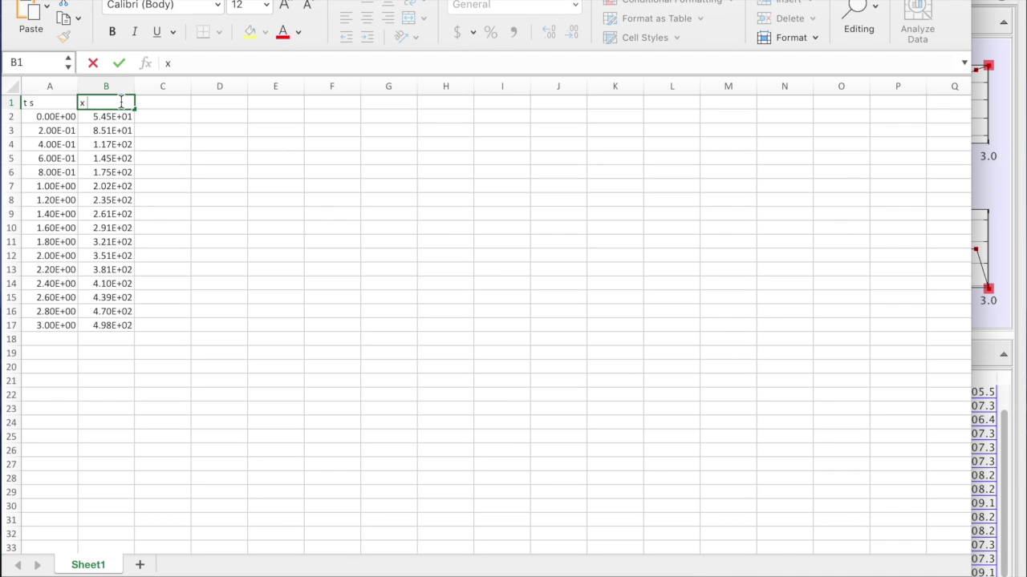
{"action": "type", "text": "px"}
{"action": "key", "text": "Tab"}
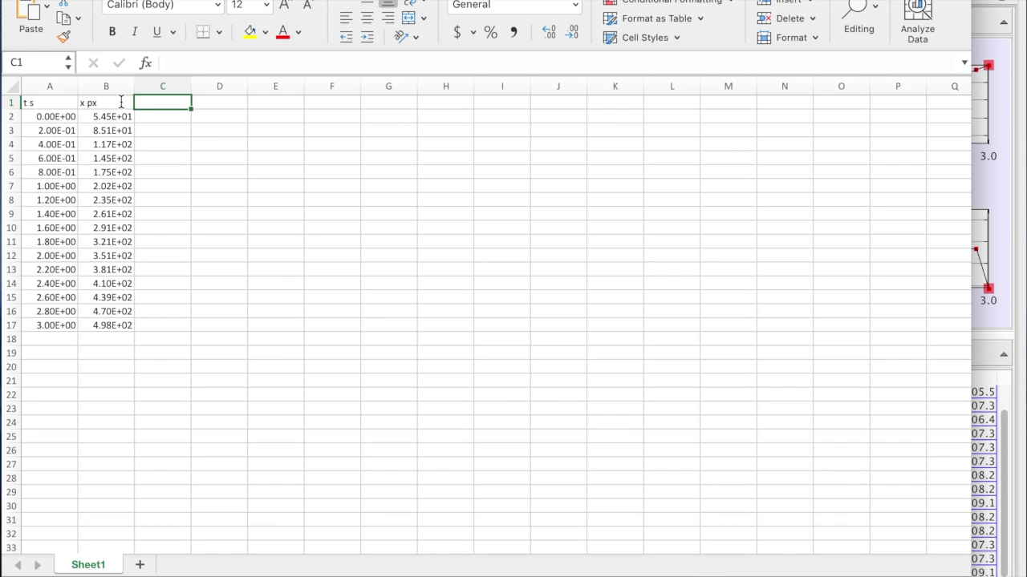
{"action": "type", "text": "x m"}
Step: Enter =B2/612.35 in C2 and fill it down to C17, converting pixels to metres
{"action": "key", "text": "Return"}
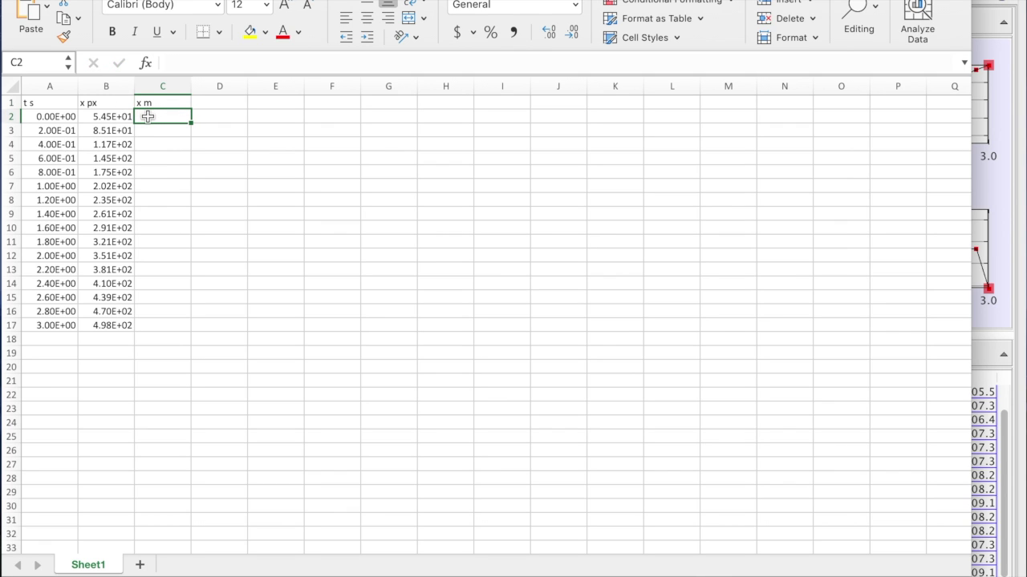
{"action": "type", "text": "="}
{"action": "left_click", "coordinate": [119, 118]}
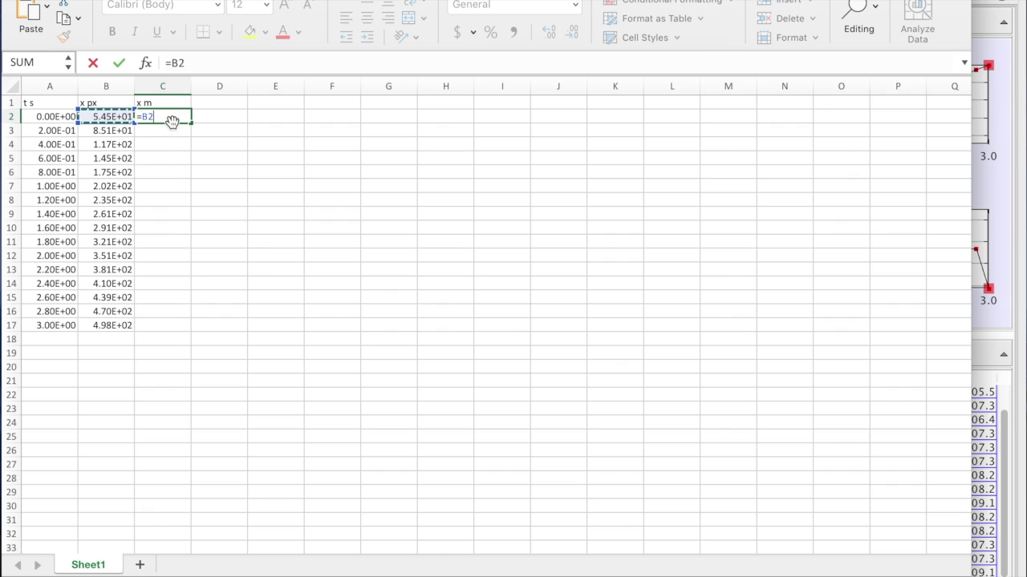
{"action": "type", "text": "/612.35"}
{"action": "key", "text": "Return"}
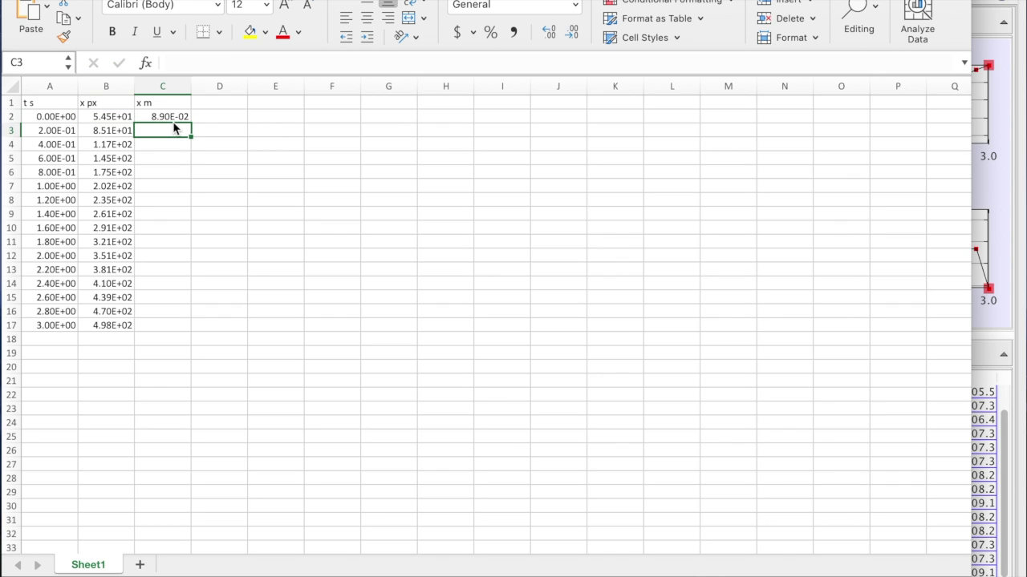
{"action": "left_click", "coordinate": [163, 117]}
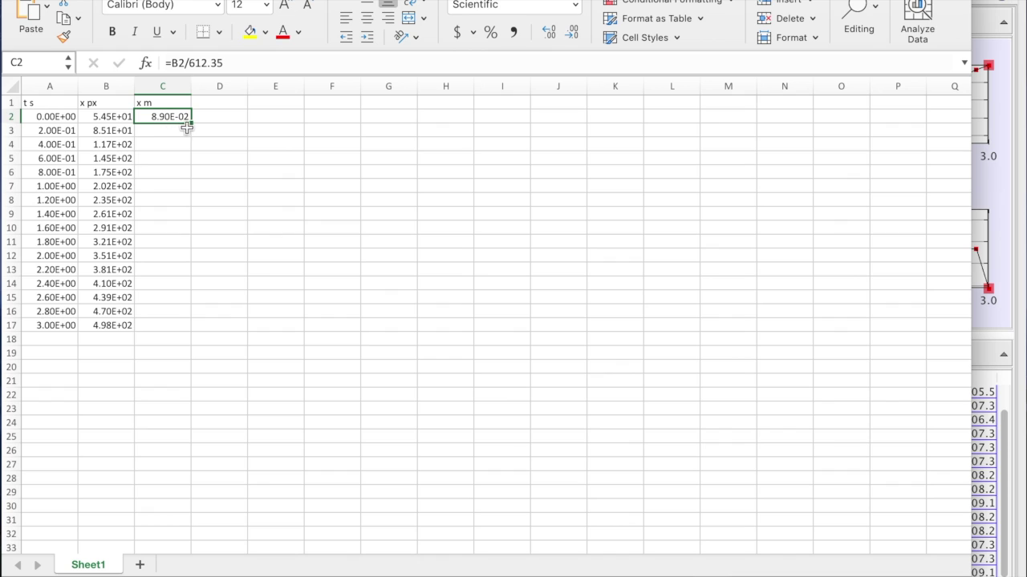
{"action": "left_click_drag", "start_coordinate": [190, 122], "coordinate": [222, 331]}
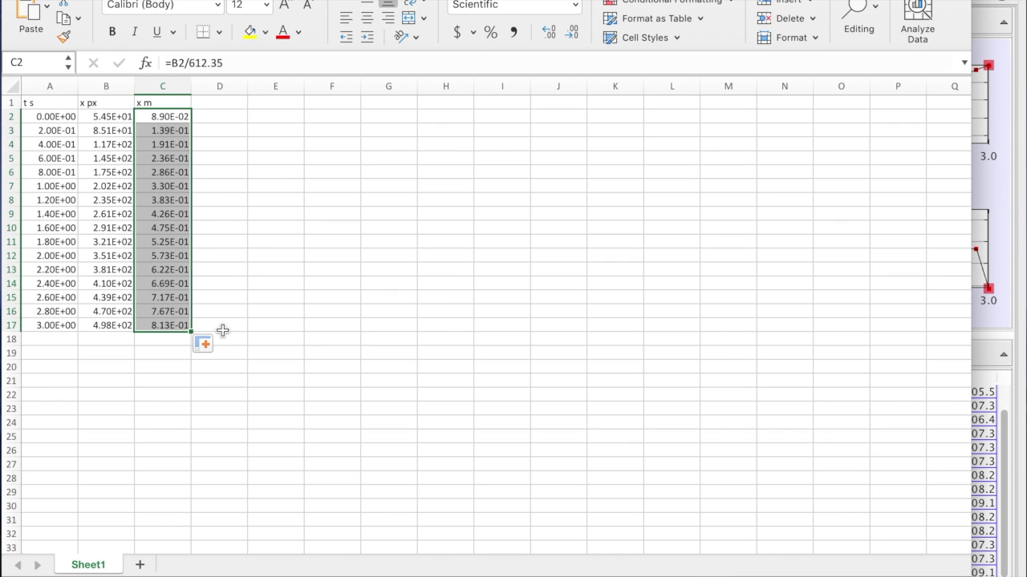
{"action": "left_click", "coordinate": [151, 326]}
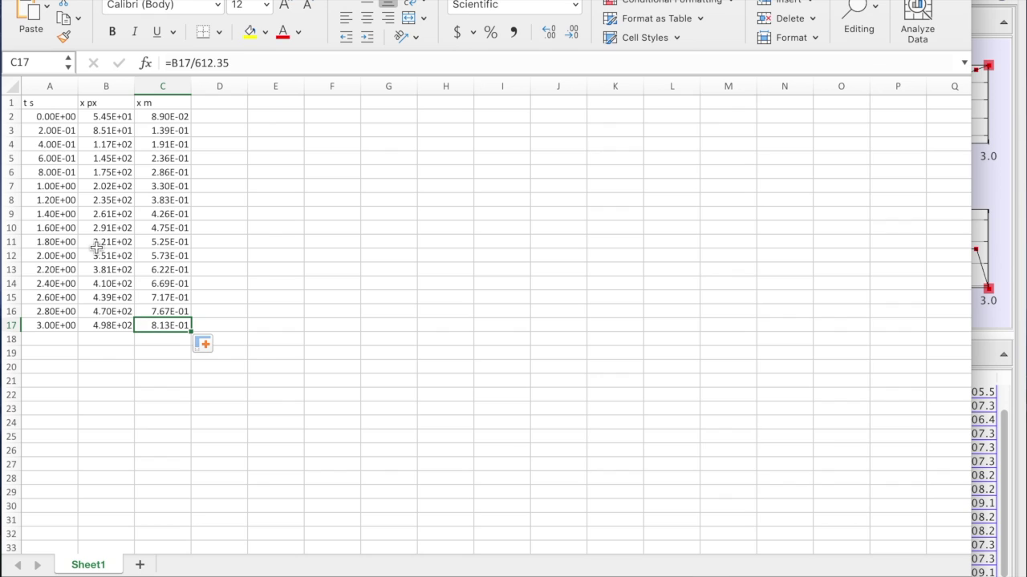
Step: Copy the time values A2:A17 and switch to Graphical Analysis
{"action": "left_click", "coordinate": [34, 119]}
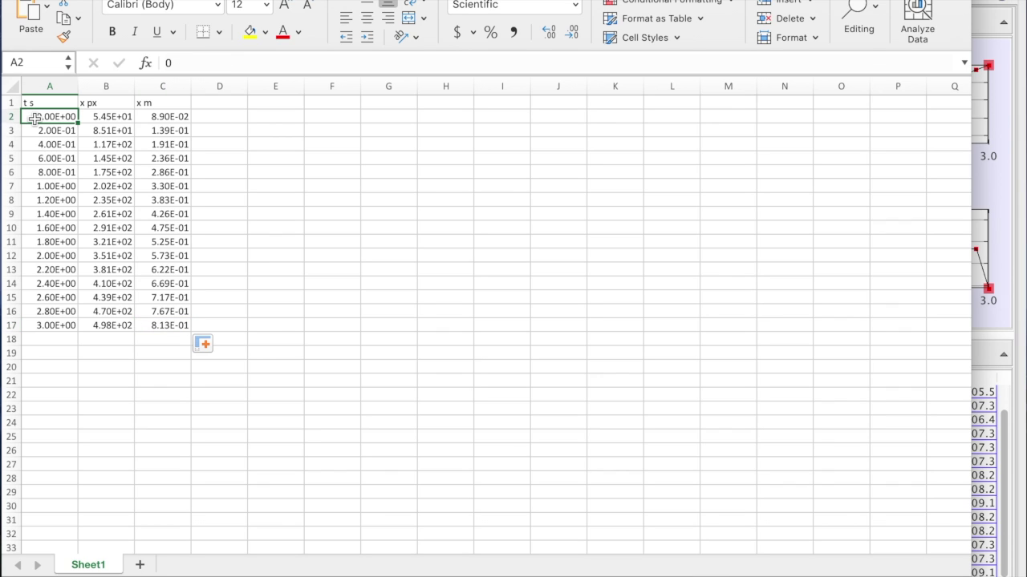
{"action": "key", "text": "shift+Down"}
{"action": "key", "text": "shift+Down"}
{"action": "key", "text": "shift+Down"}
{"action": "key", "text": "shift+Down"}
{"action": "key", "text": "shift+Down"}
{"action": "key", "text": "shift+Down"}
{"action": "key", "text": "shift+Down"}
{"action": "key", "text": "shift+Down"}
{"action": "key", "text": "shift+Down"}
{"action": "key", "text": "shift+Down"}
{"action": "key", "text": "shift+Down"}
{"action": "key", "text": "shift+Down"}
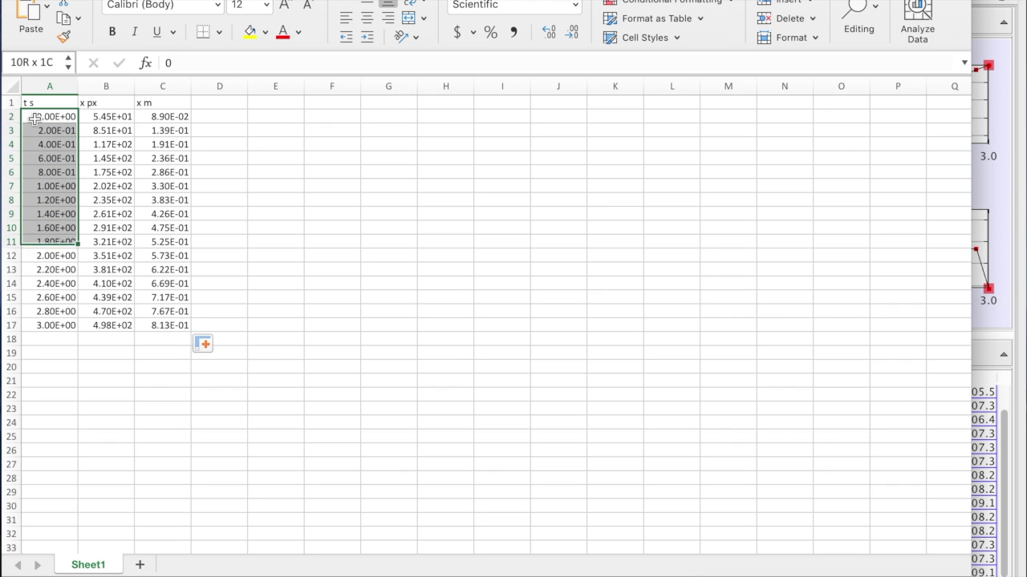
{"action": "key", "text": "shift+Down"}
{"action": "key", "text": "shift+Down"}
{"action": "key", "text": "shift+Down"}
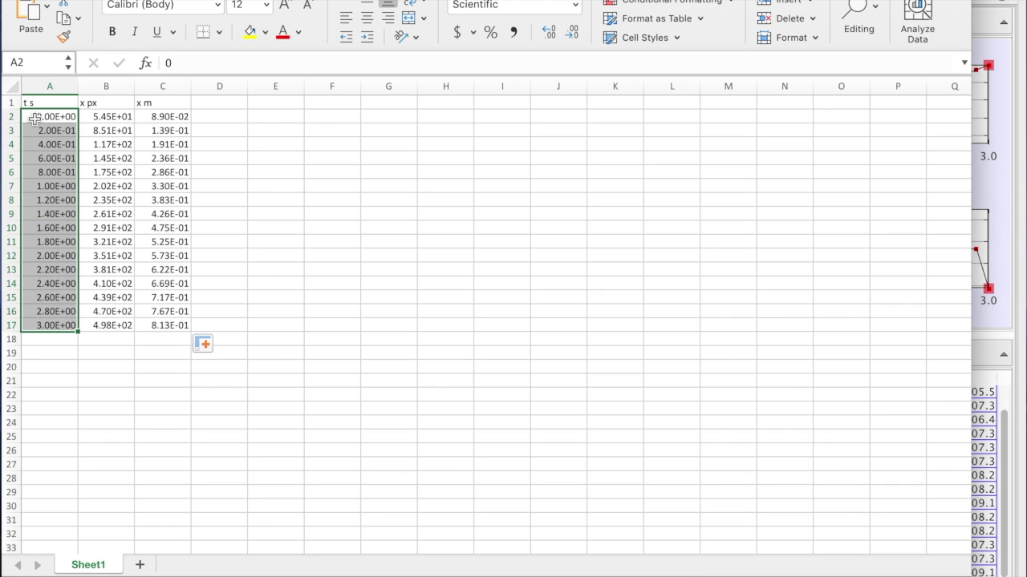
{"action": "key", "text": "super+c"}
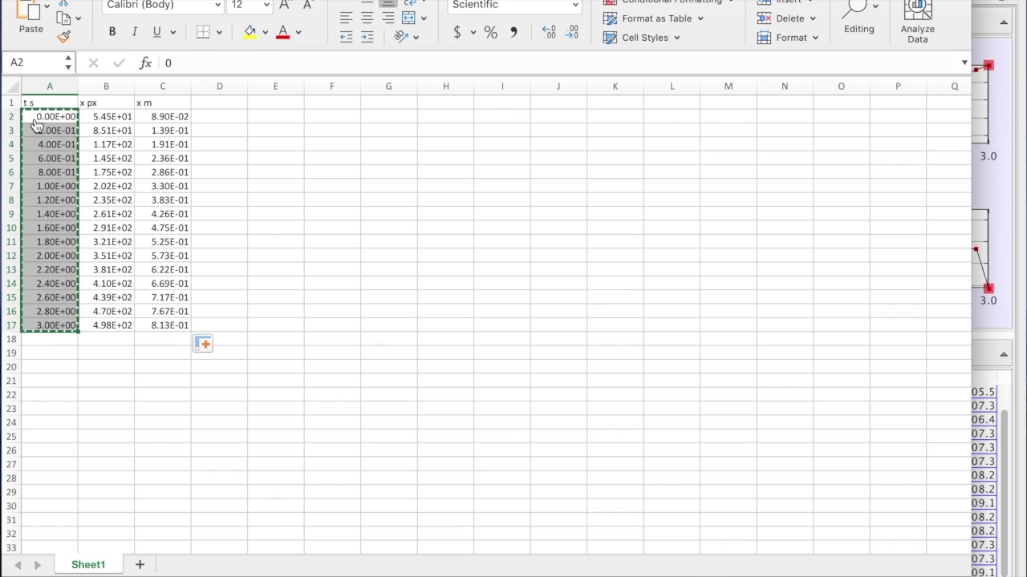
{"action": "key", "text": "super+Tab"}
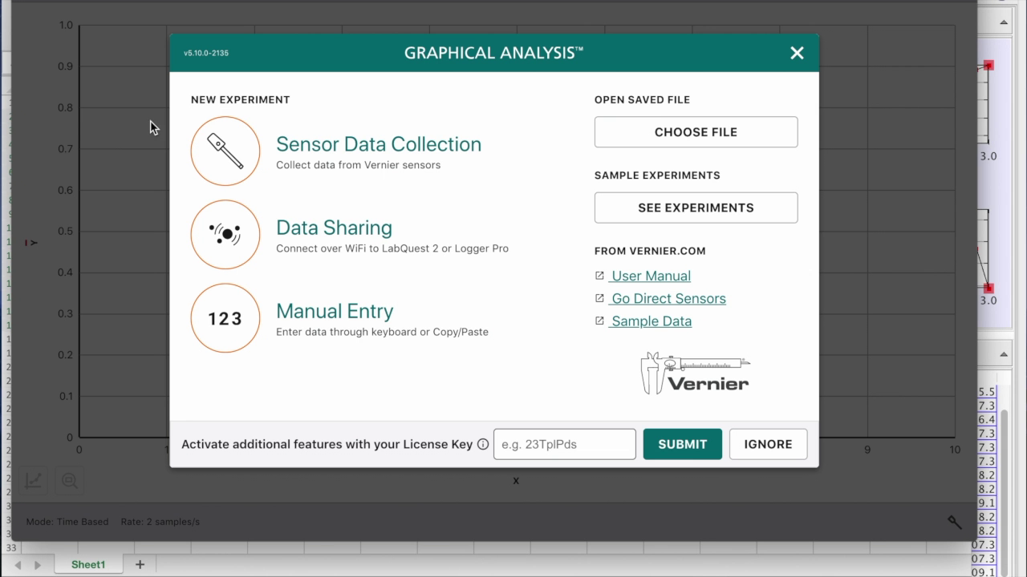
Step: Start a Manual Entry data set and paste the 16 time values into the X column
{"action": "left_click", "coordinate": [326, 325]}
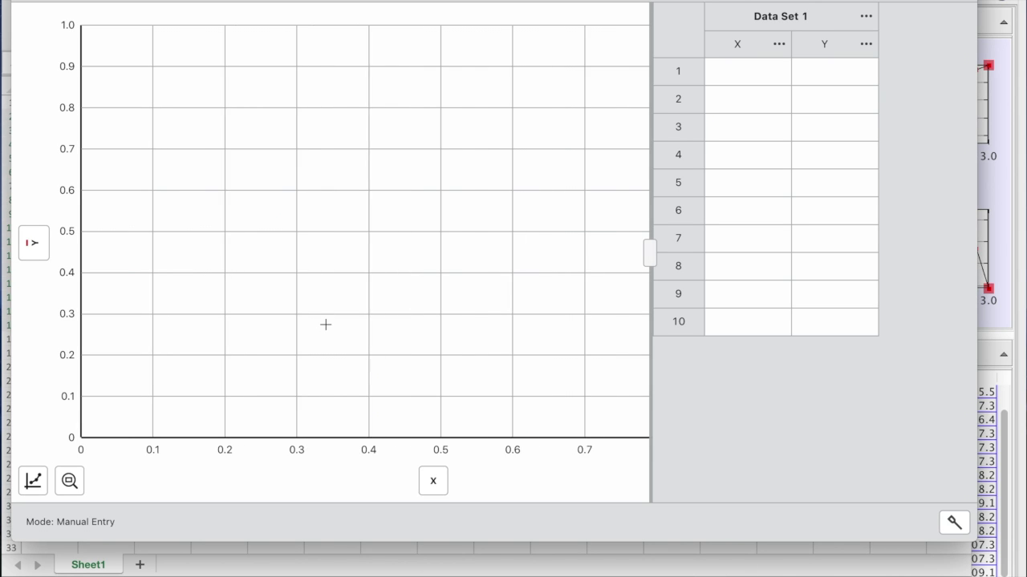
{"action": "left_click", "coordinate": [734, 68]}
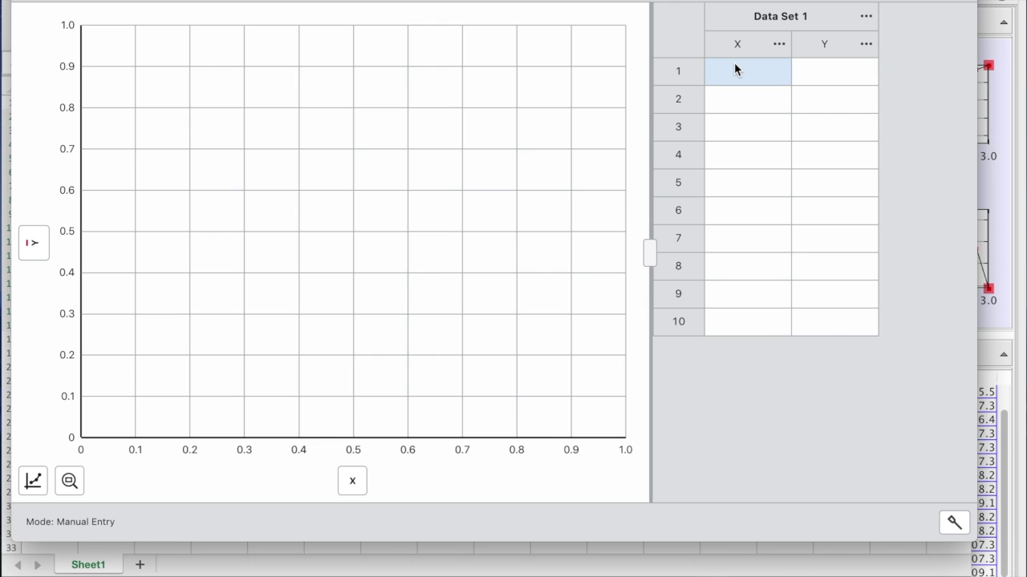
{"action": "key", "text": "super+v"}
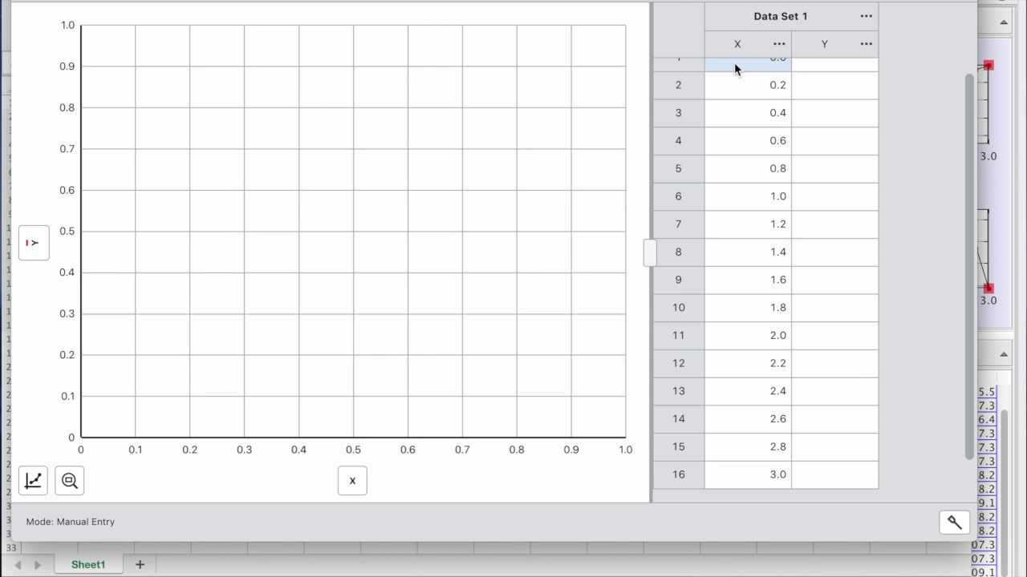
{"action": "scroll", "coordinate": [734, 68], "scroll_direction": "up", "scroll_amount": 1}
Step: Rename the X column to t with units s
{"action": "left_click", "coordinate": [732, 44]}
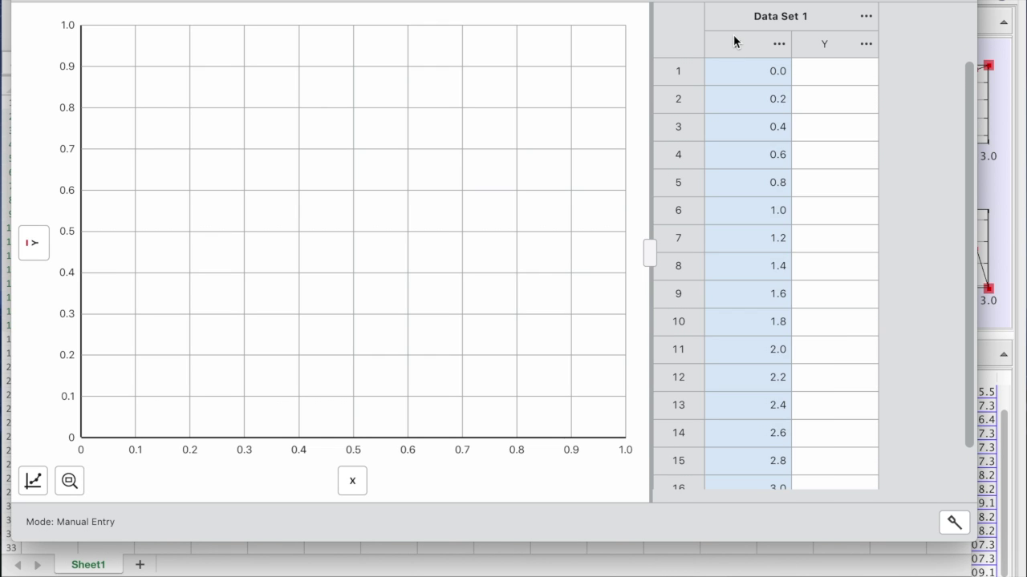
{"action": "left_click", "coordinate": [778, 44]}
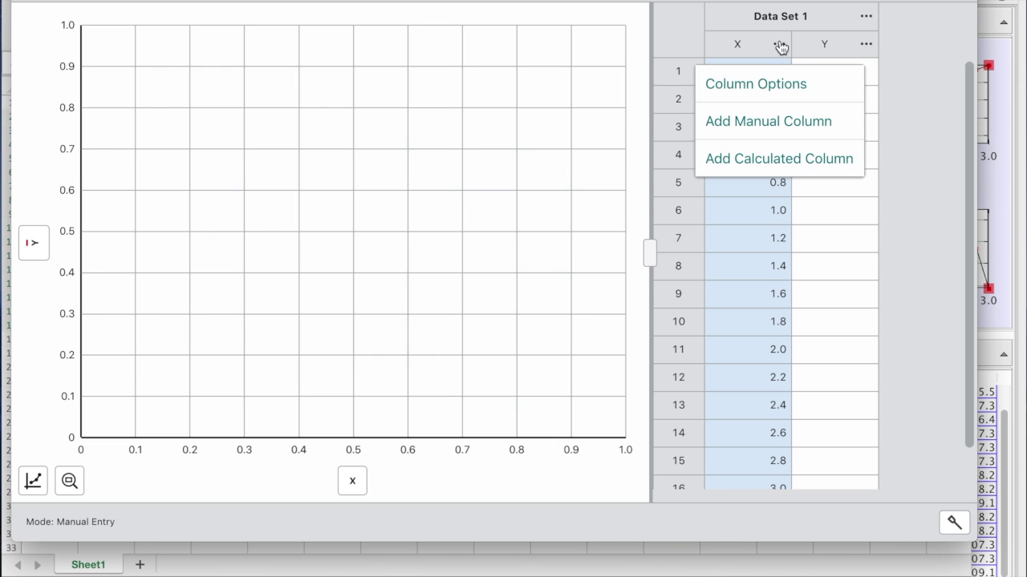
{"action": "left_click", "coordinate": [762, 88]}
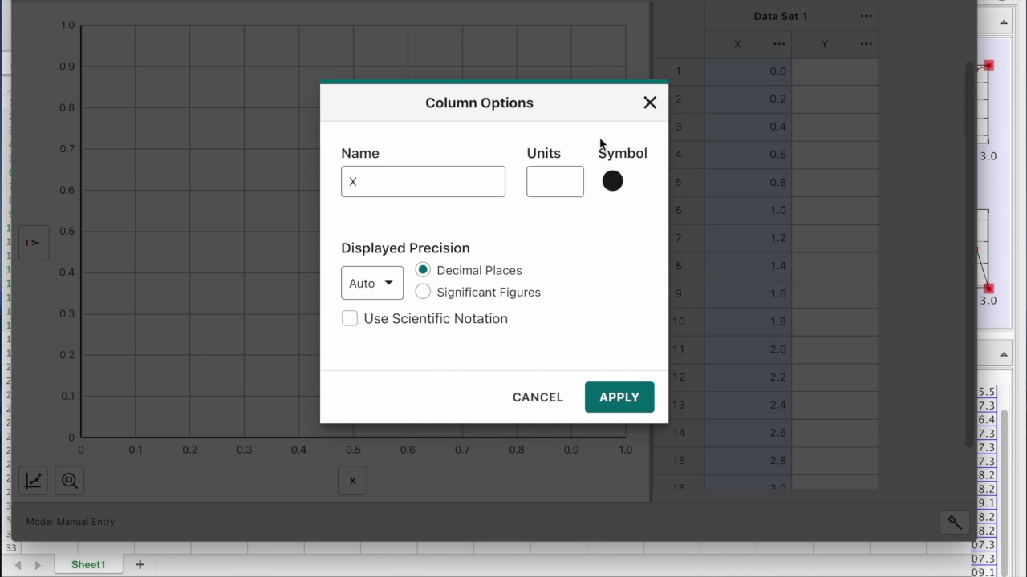
{"action": "left_click", "coordinate": [481, 180]}
{"action": "type", "text": "t"}
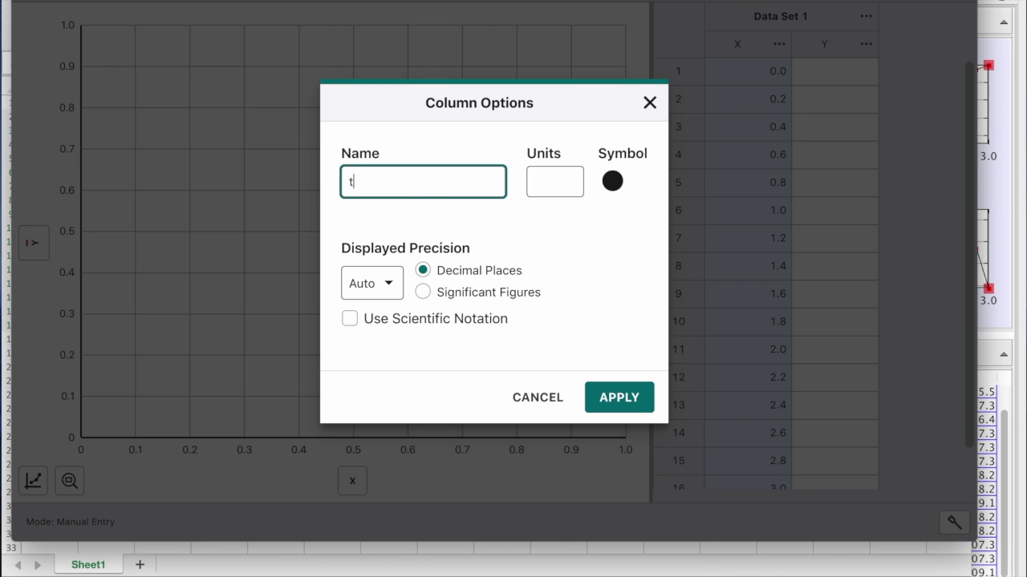
{"action": "left_click", "coordinate": [566, 190]}
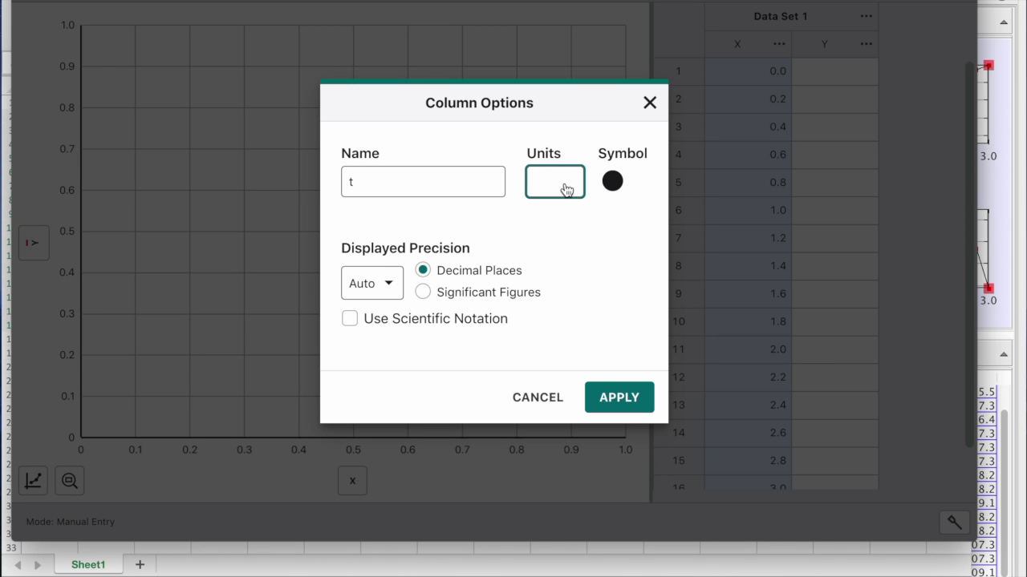
{"action": "type", "text": "s"}
{"action": "left_click", "coordinate": [618, 398]}
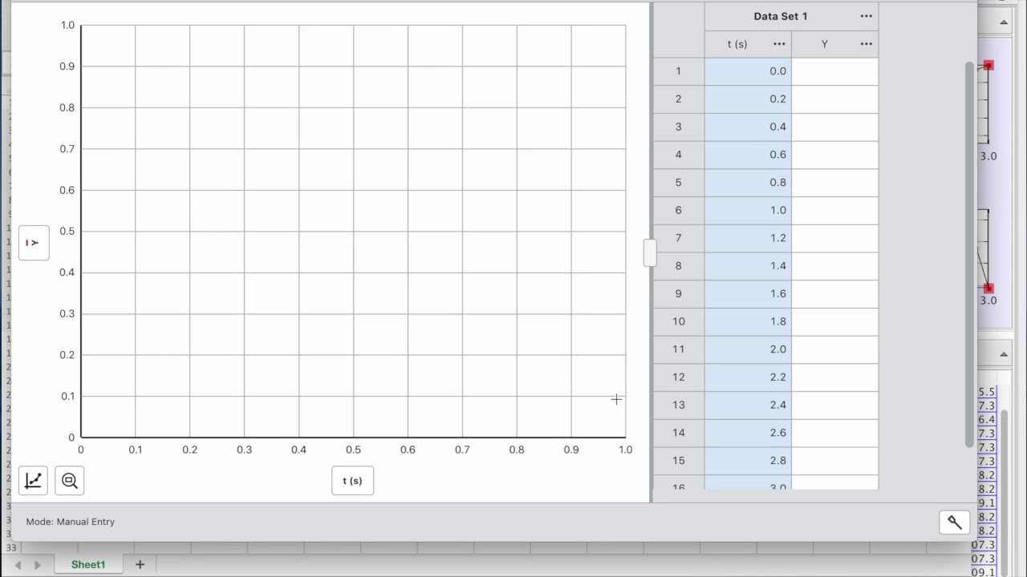
Step: Copy Excel's metre values C2:C17 and return to Graphical Analysis
{"action": "key", "text": "super+Tab"}
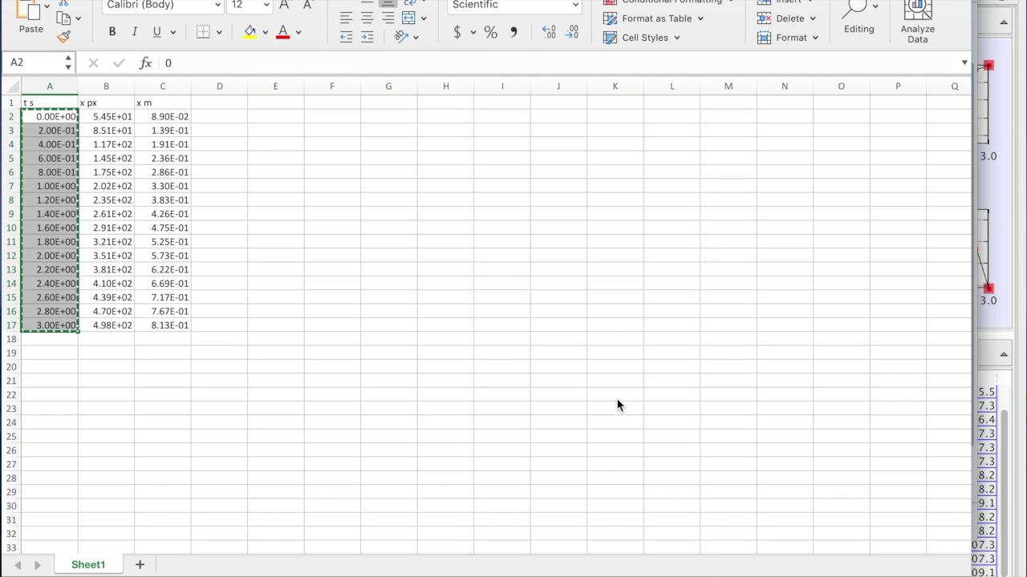
{"action": "left_click", "coordinate": [170, 121]}
{"action": "key", "text": "shift+Down"}
{"action": "key", "text": "shift+Down"}
{"action": "key", "text": "shift+Down"}
{"action": "key", "text": "shift+Down"}
{"action": "key", "text": "shift+Down"}
{"action": "key", "text": "shift+Down"}
{"action": "key", "text": "shift+Down"}
{"action": "key", "text": "shift+Down"}
{"action": "key", "text": "shift+Down"}
{"action": "key", "text": "shift+Down"}
{"action": "key", "text": "shift+Down"}
{"action": "key", "text": "shift+Down"}
{"action": "key", "text": "shift+Down"}
{"action": "key", "text": "shift+Down"}
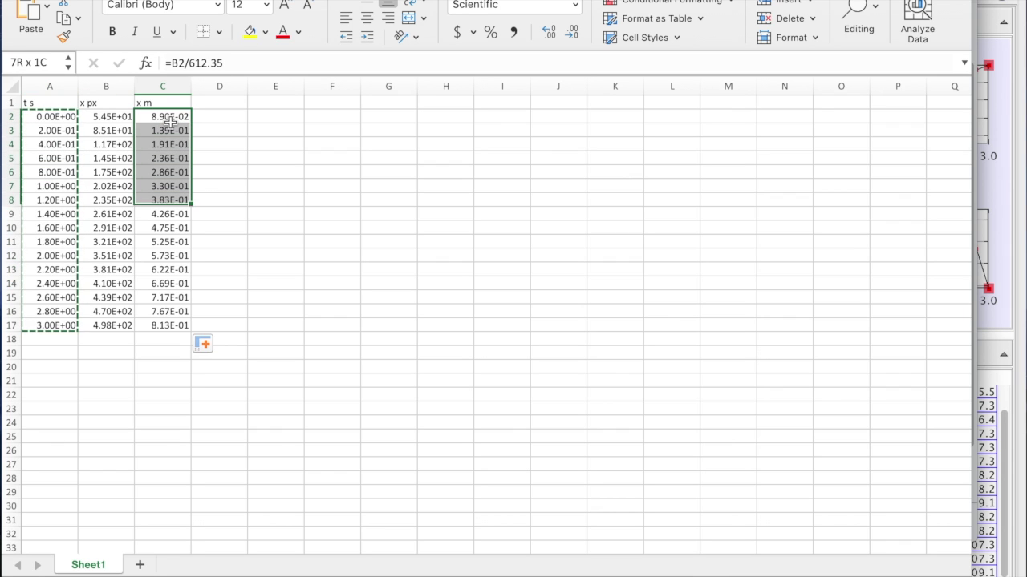
{"action": "key", "text": "shift+Down"}
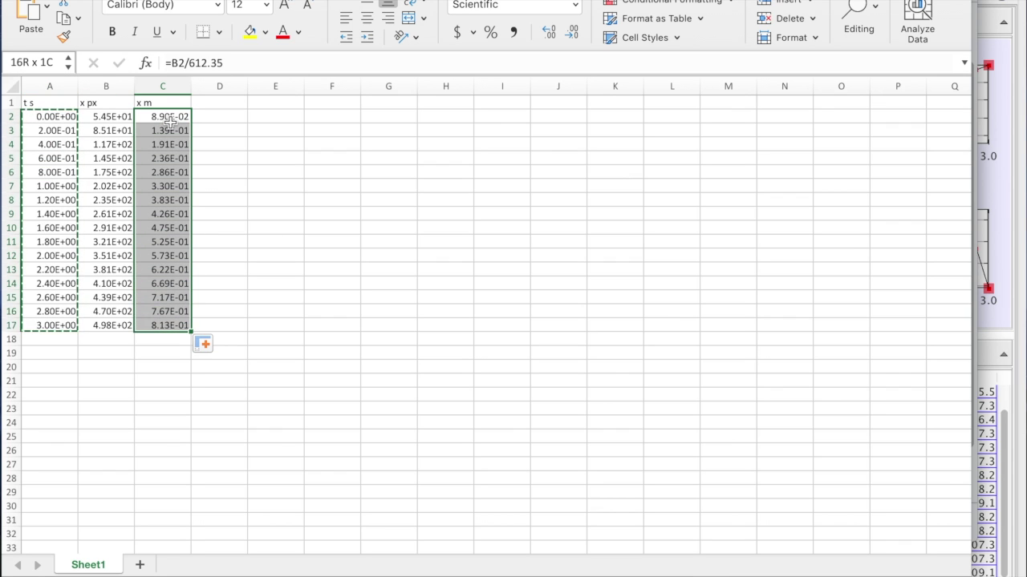
{"action": "key", "text": "super+c"}
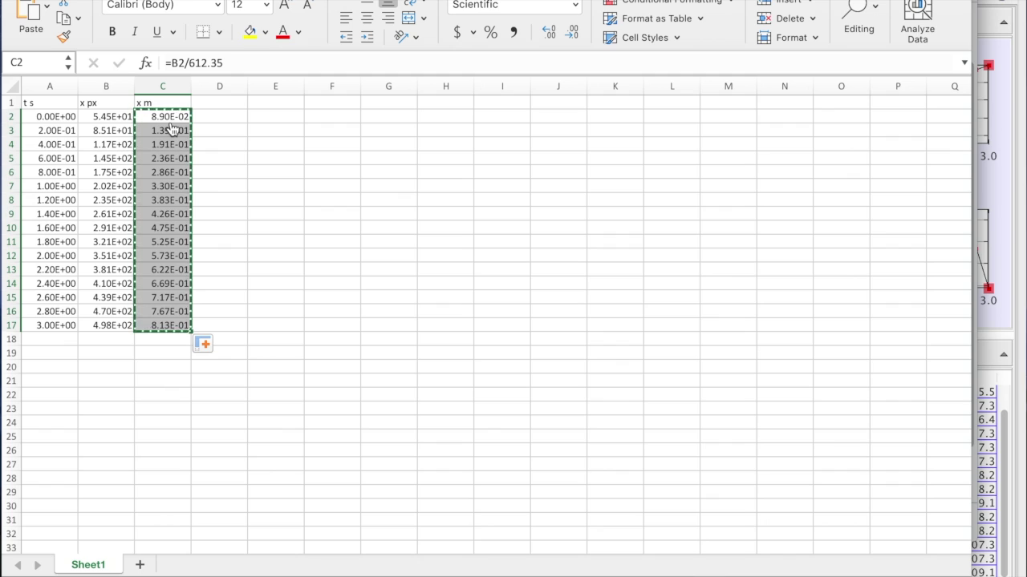
{"action": "key", "text": "super+Tab"}
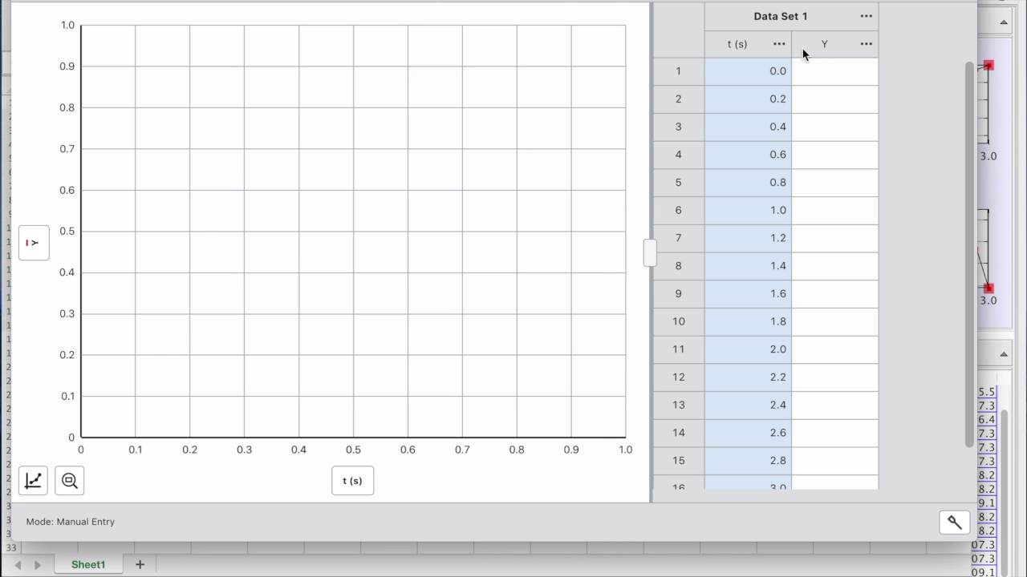
Step: Paste the metre values into the Y column starting at row 1
{"action": "left_click", "coordinate": [820, 67]}
{"action": "left_click", "coordinate": [819, 70]}
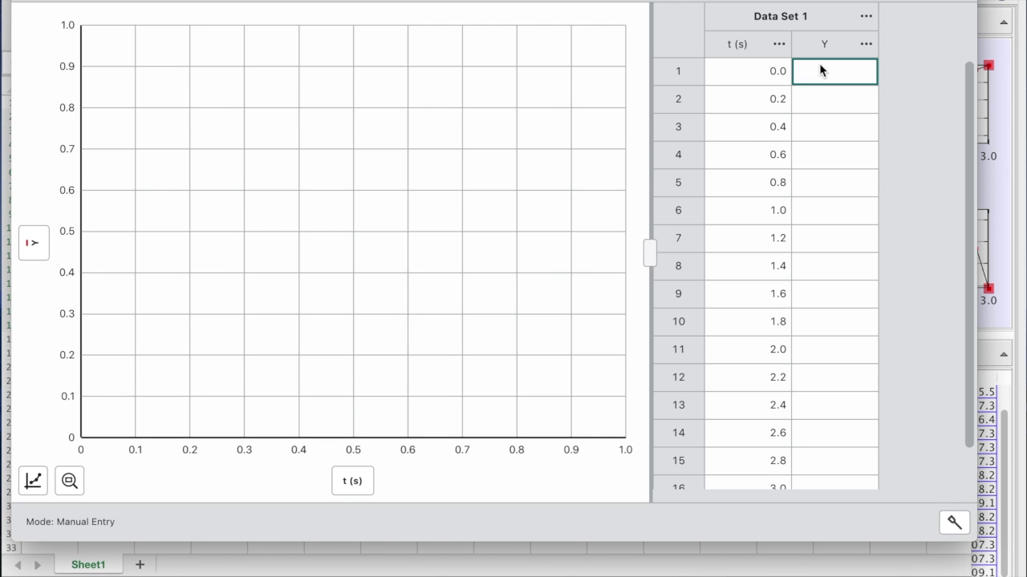
{"action": "key", "text": "Escape"}
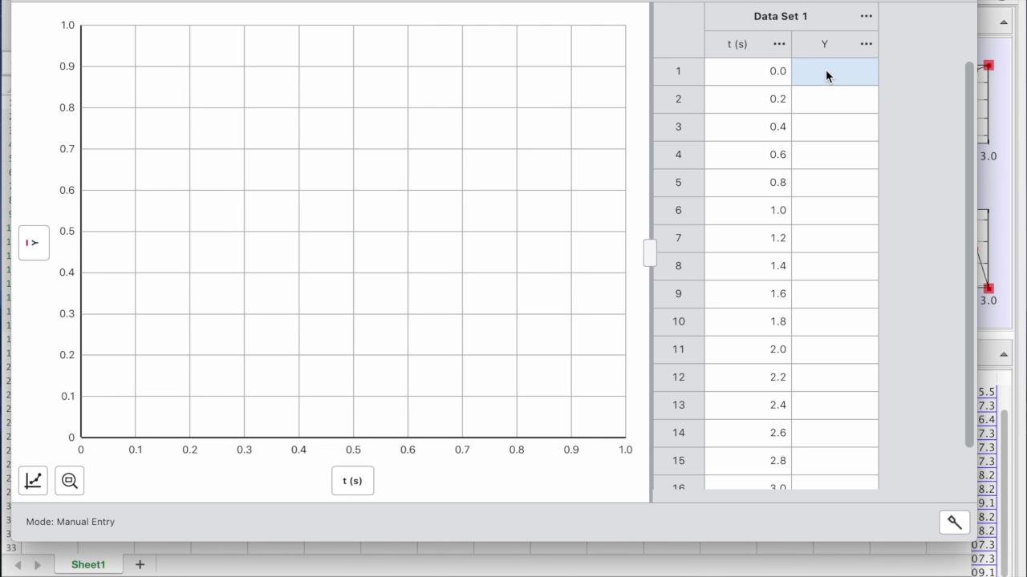
{"action": "key", "text": "super+v"}
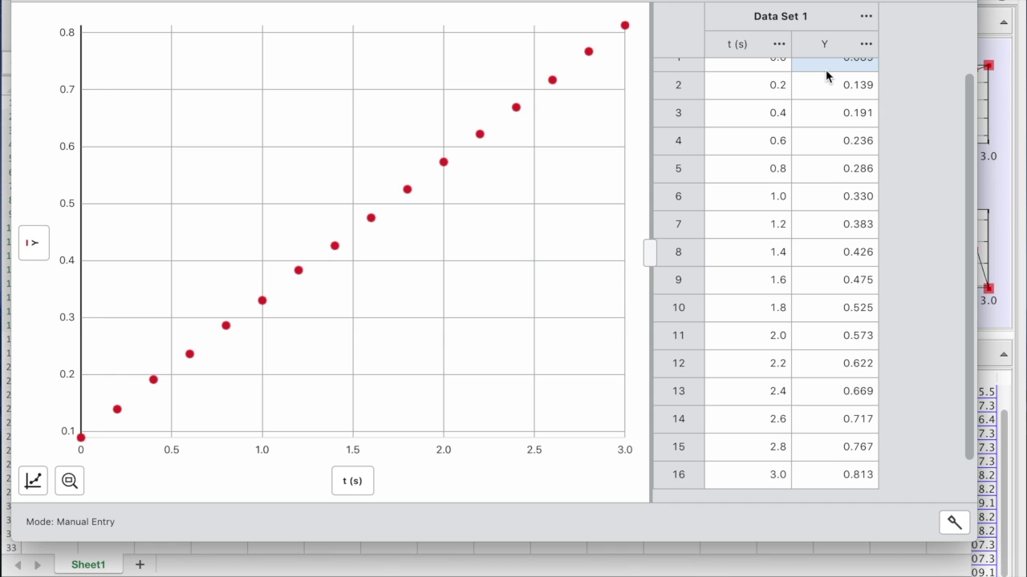
Step: Rename the Y column to x with units m
{"action": "left_click", "coordinate": [867, 45]}
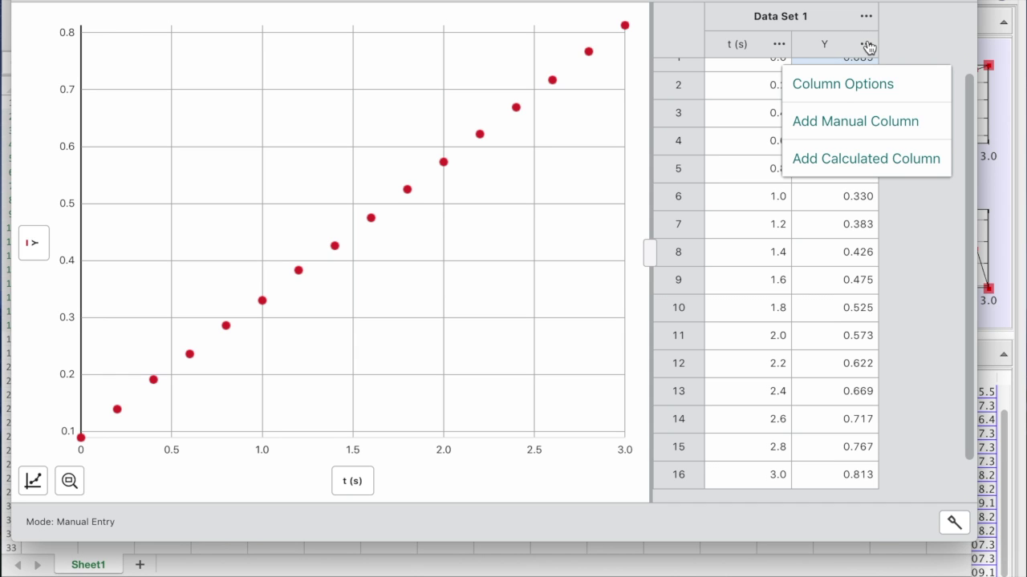
{"action": "left_click", "coordinate": [864, 82]}
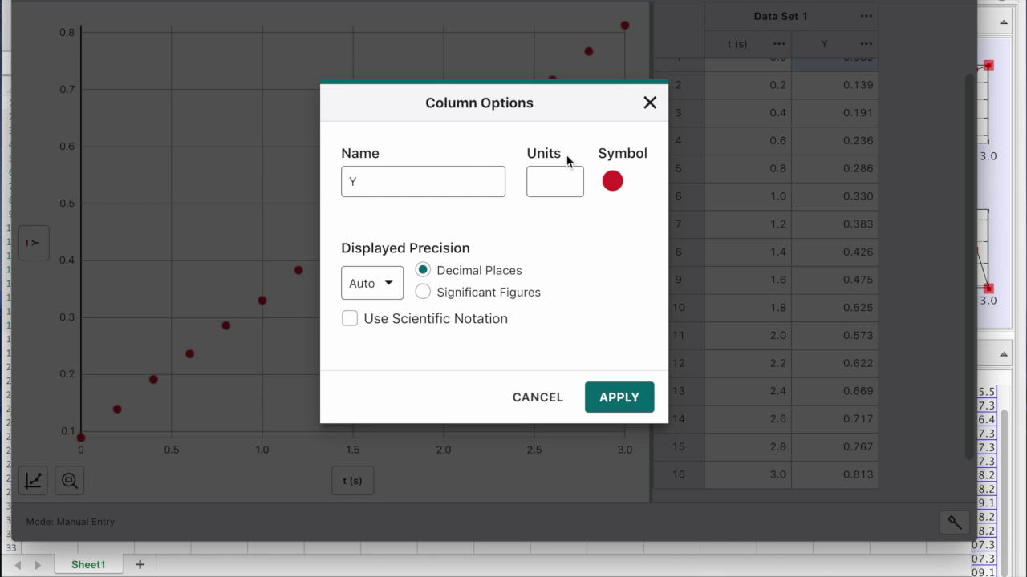
{"action": "double_click", "coordinate": [443, 187]}
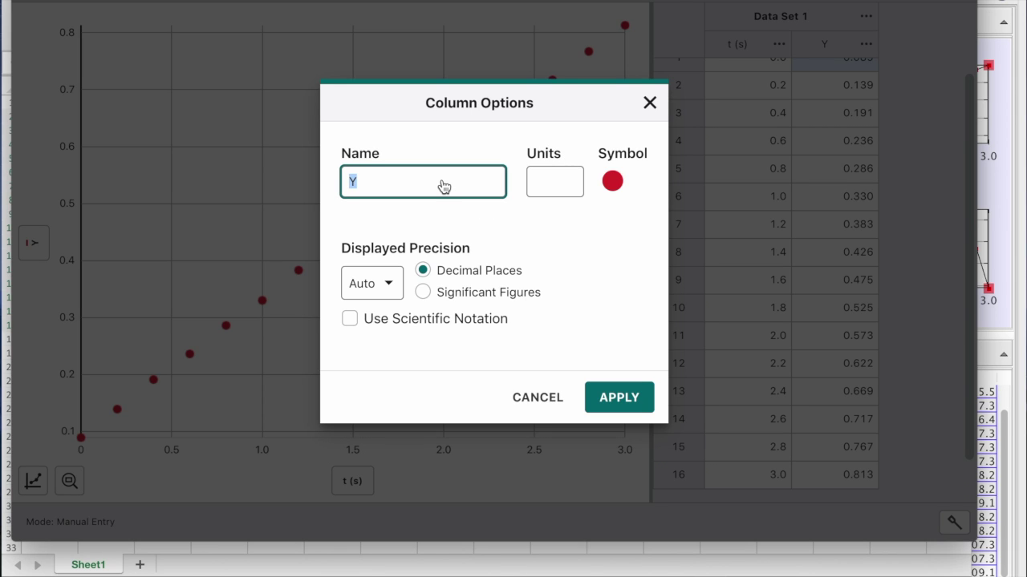
{"action": "type", "text": "x"}
{"action": "left_click", "coordinate": [544, 190]}
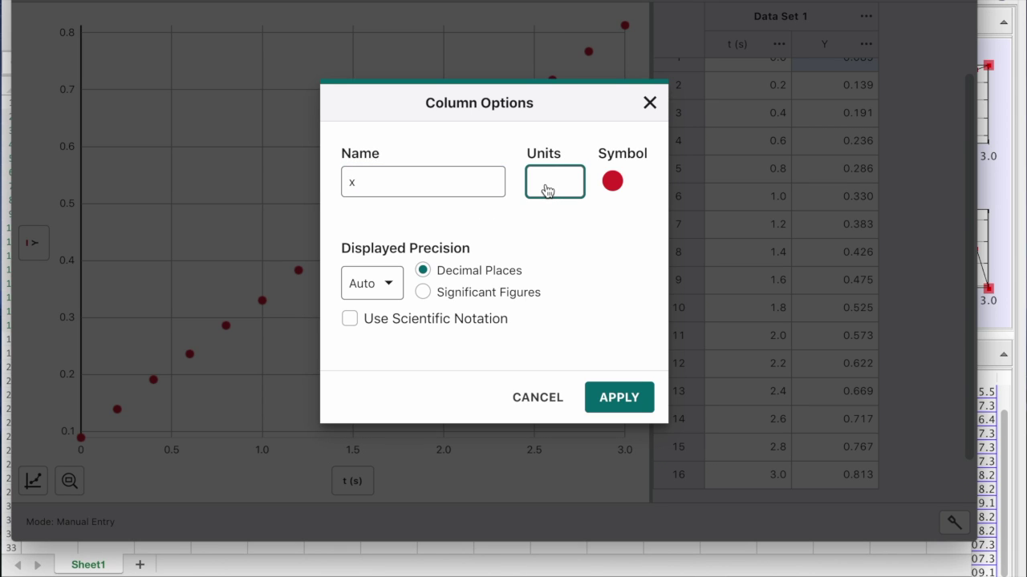
{"action": "type", "text": "m"}
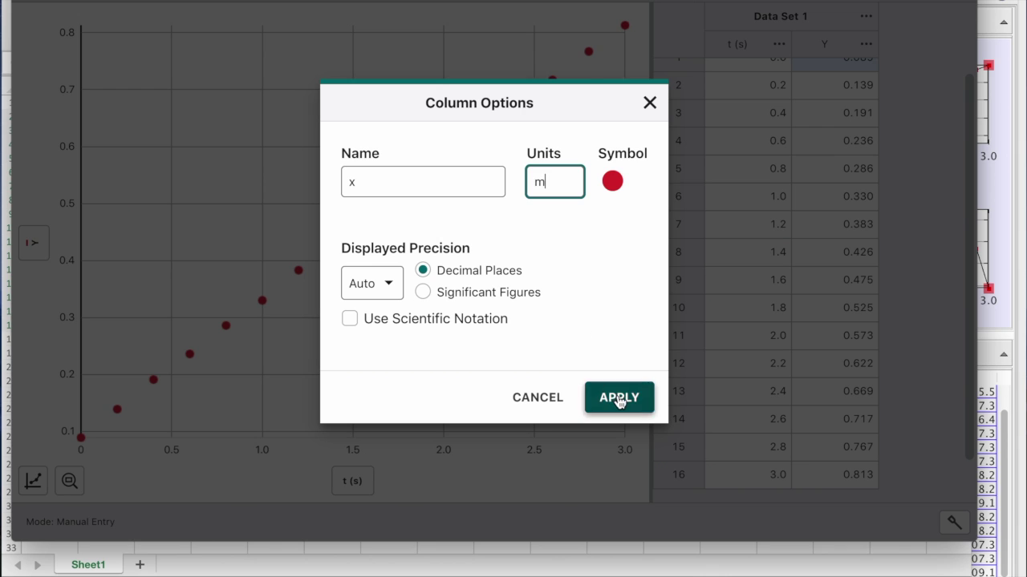
{"action": "left_click", "coordinate": [619, 398]}
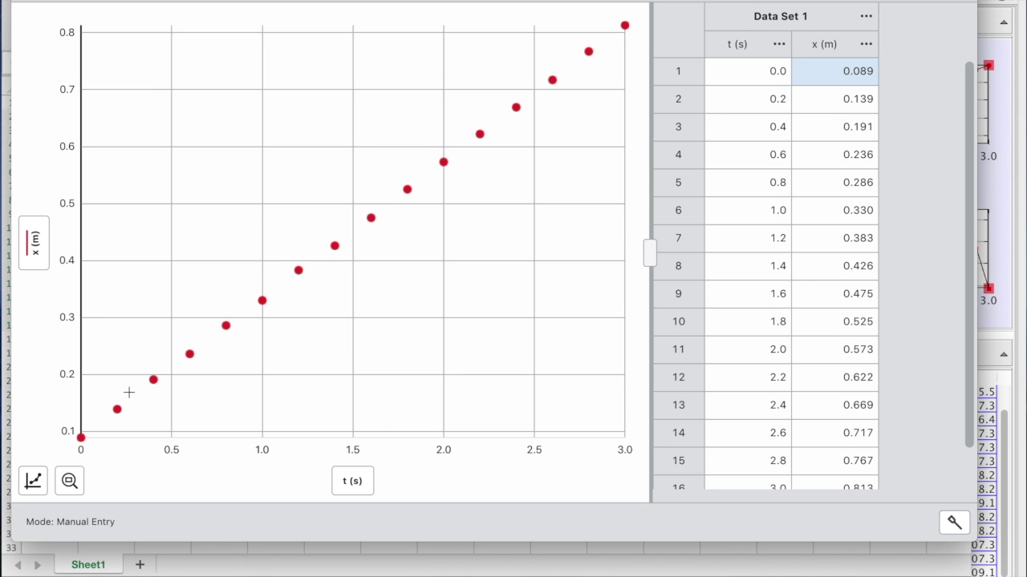
{"action": "left_click", "coordinate": [36, 485]}
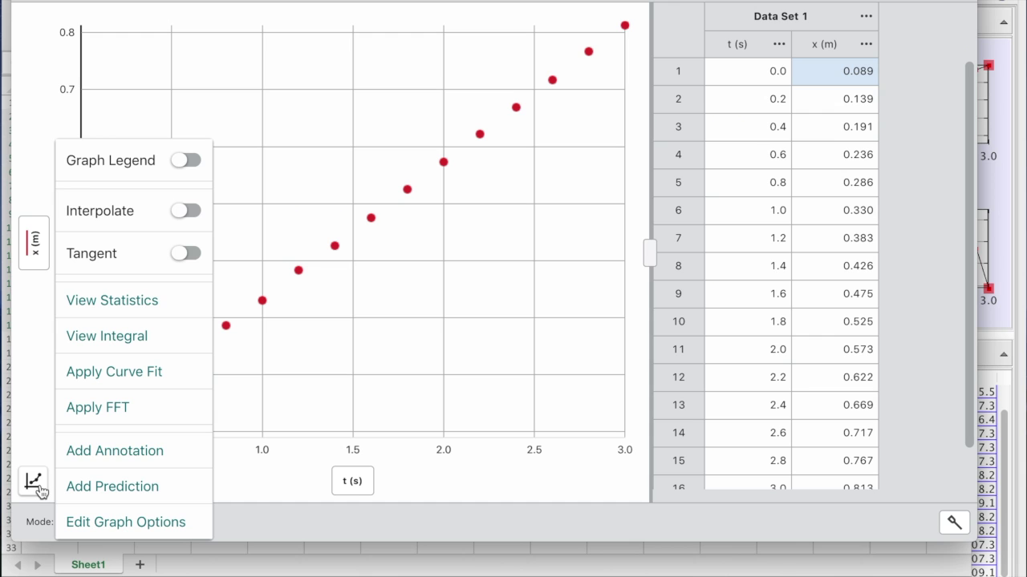
{"action": "left_click", "coordinate": [94, 374]}
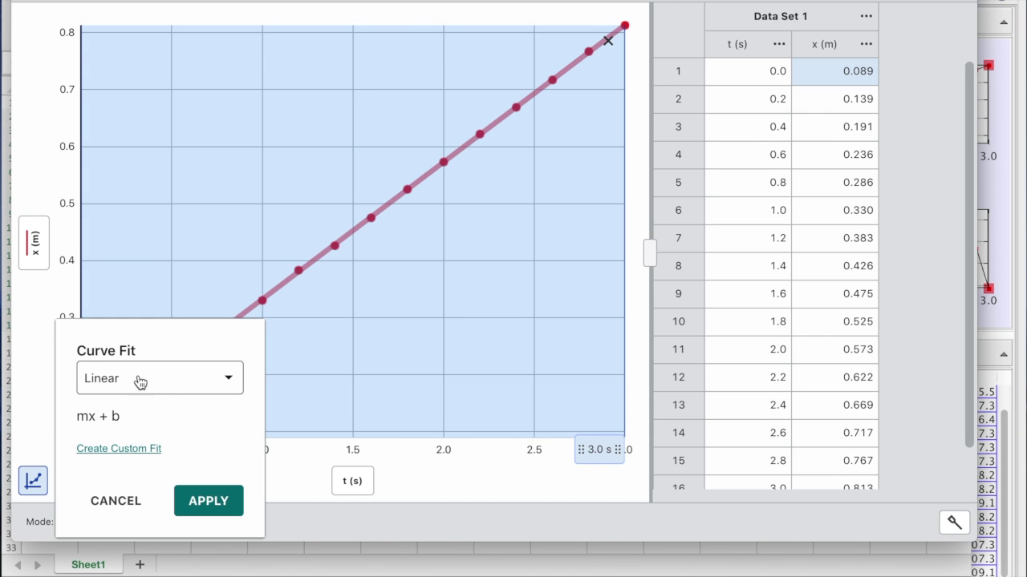
{"action": "left_click", "coordinate": [202, 496]}
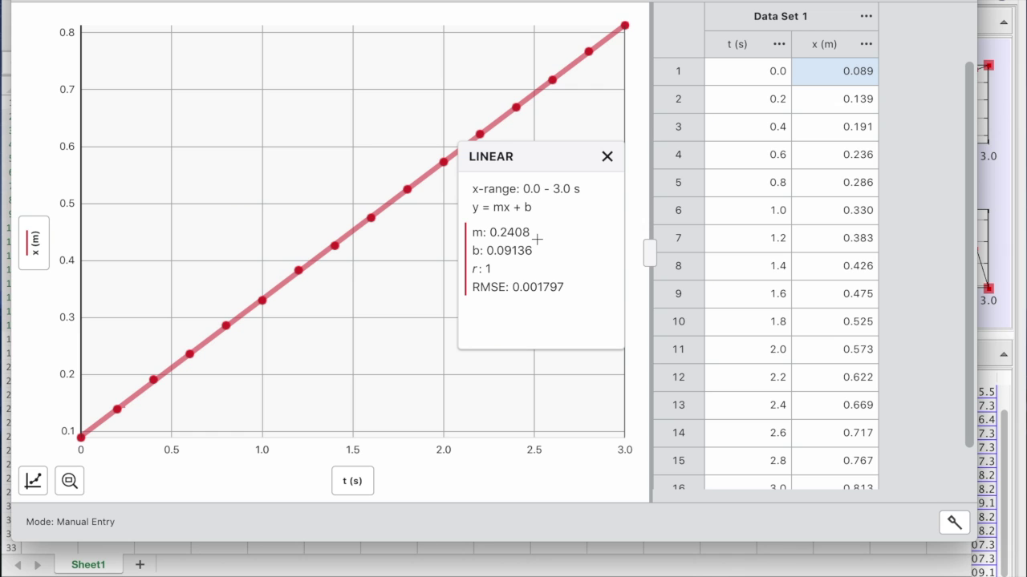
{"action": "left_click", "coordinate": [607, 156]}
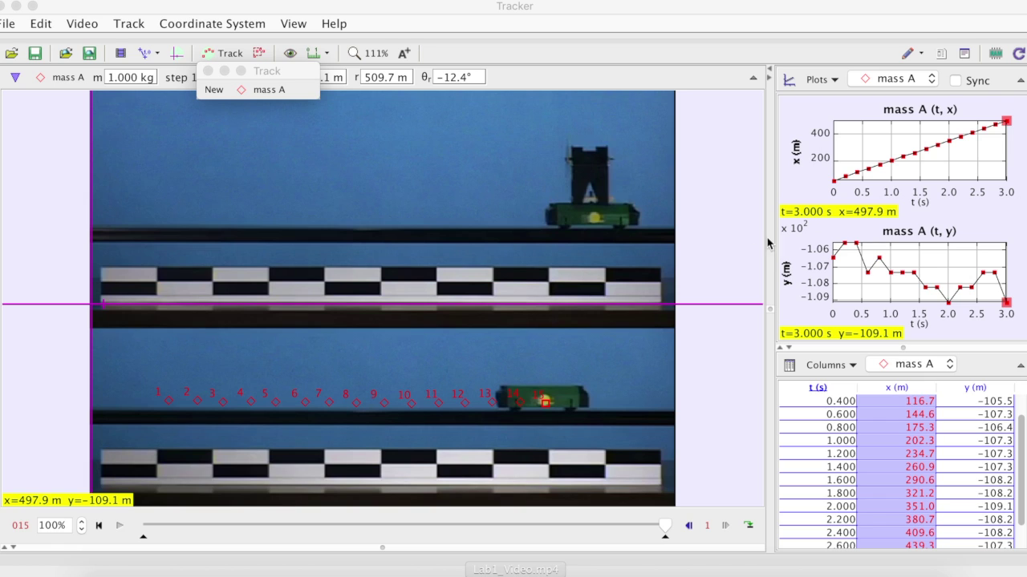
Step: Fit a straight line to mass A's x-versus-t data in Data Tool, then close it
{"action": "mouse_move", "coordinate": [828, 271]}
{"action": "double_click", "coordinate": [877, 146]}
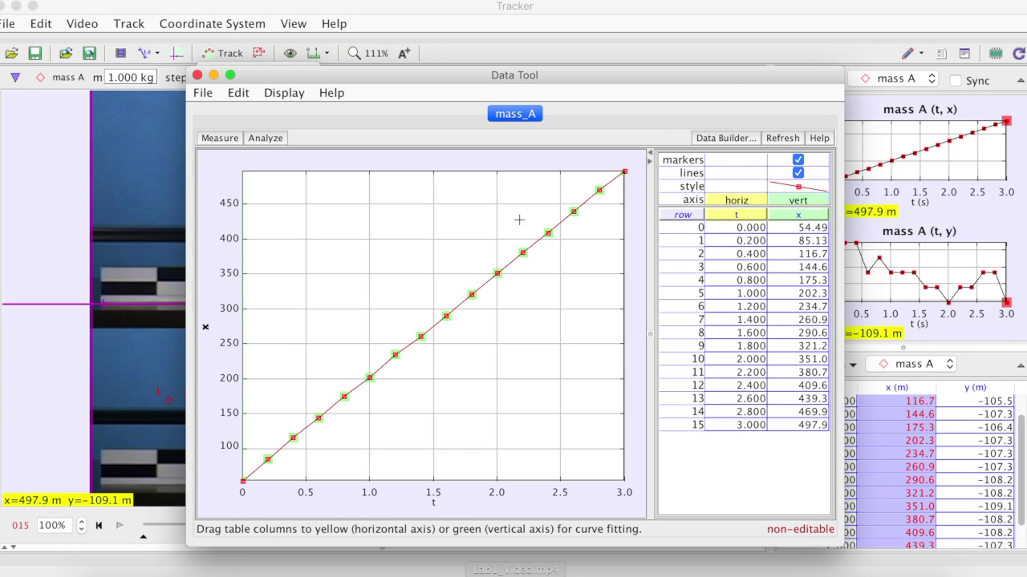
{"action": "left_click", "coordinate": [275, 138]}
{"action": "mouse_move", "coordinate": [281, 156]}
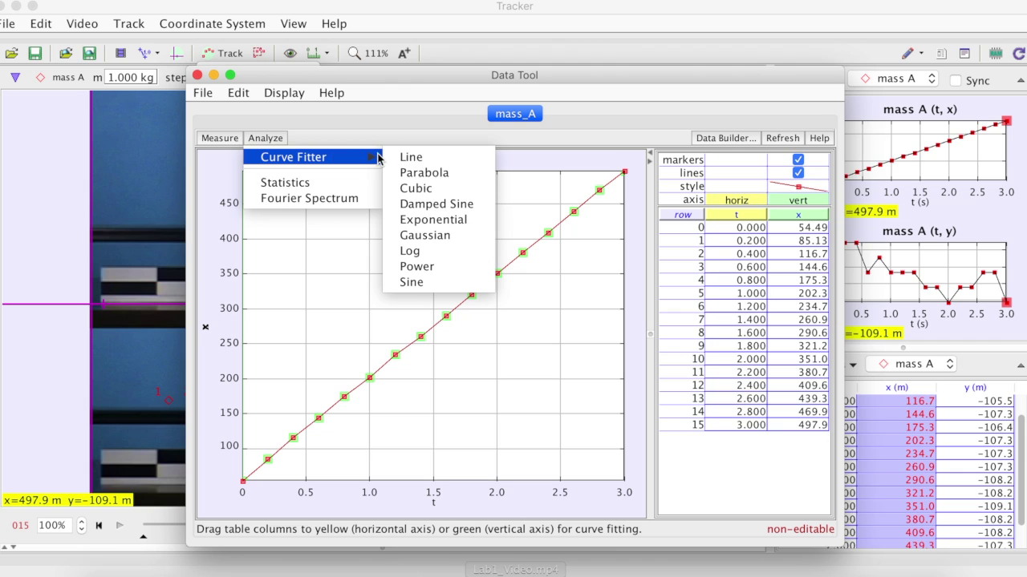
{"action": "left_click", "coordinate": [427, 158]}
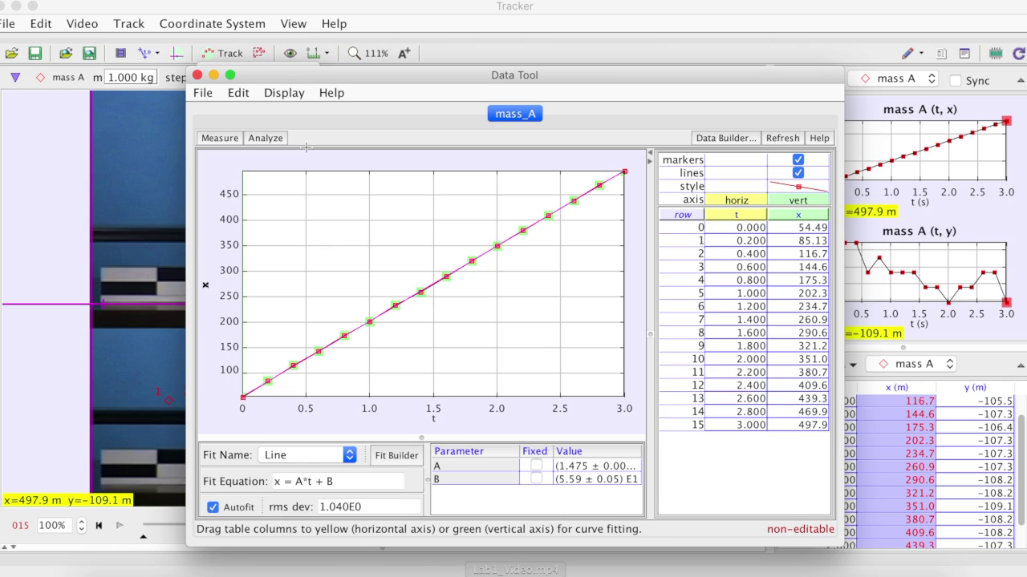
{"action": "left_click", "coordinate": [197, 76]}
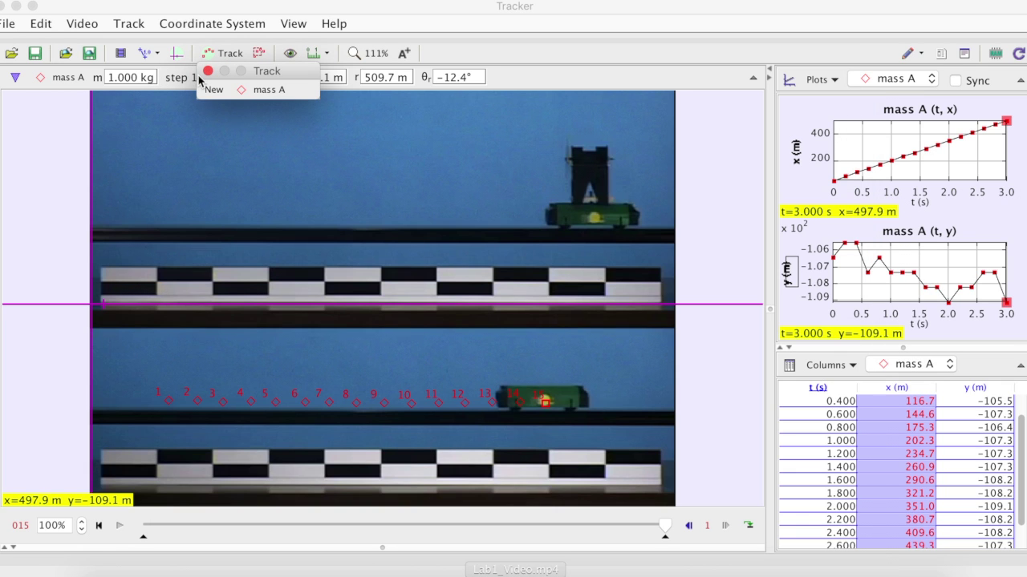
Step: Clear all mass A steps and reset the video to frame 0
{"action": "left_click", "coordinate": [279, 93]}
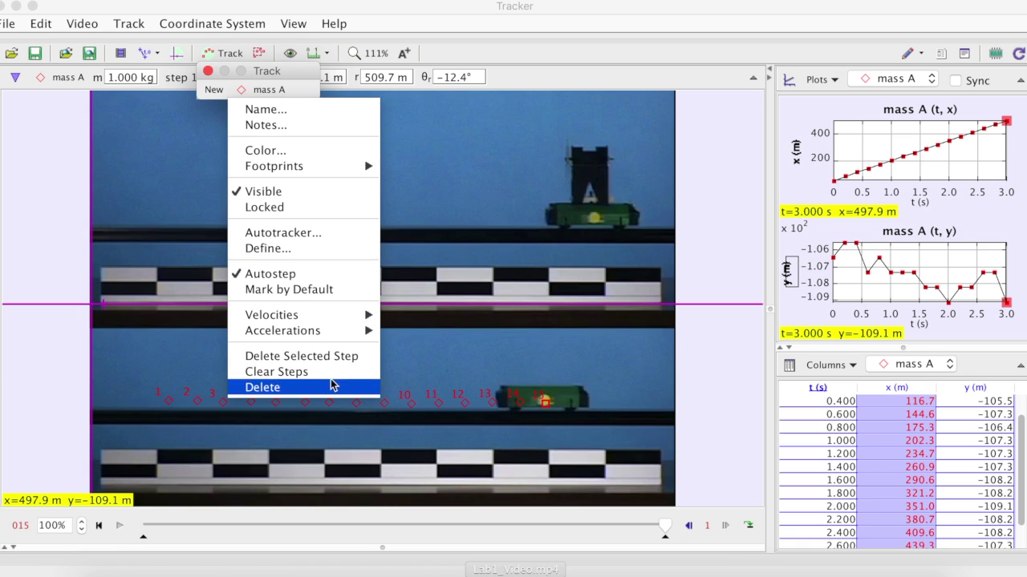
{"action": "left_click", "coordinate": [332, 377]}
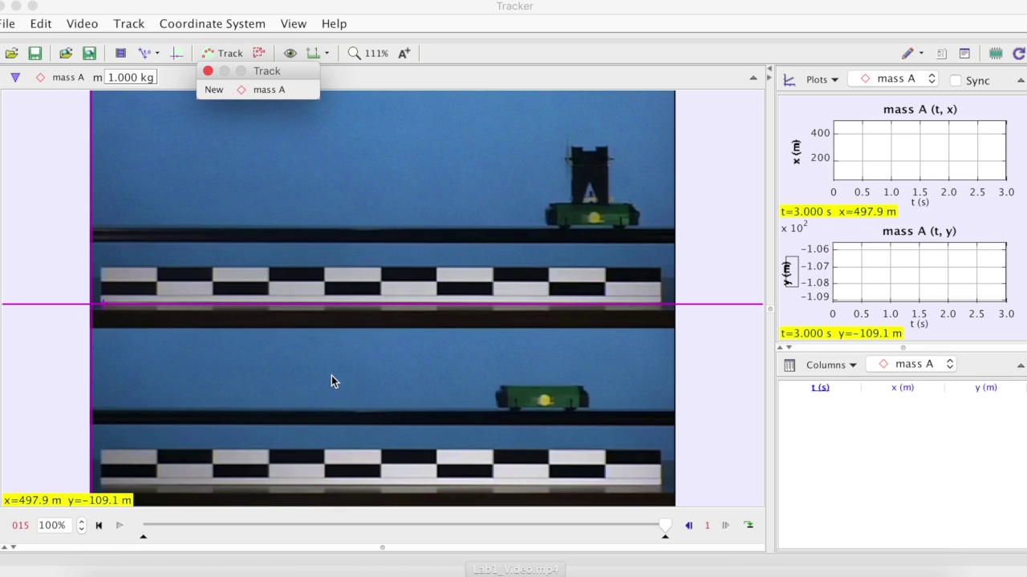
{"action": "left_click", "coordinate": [100, 526]}
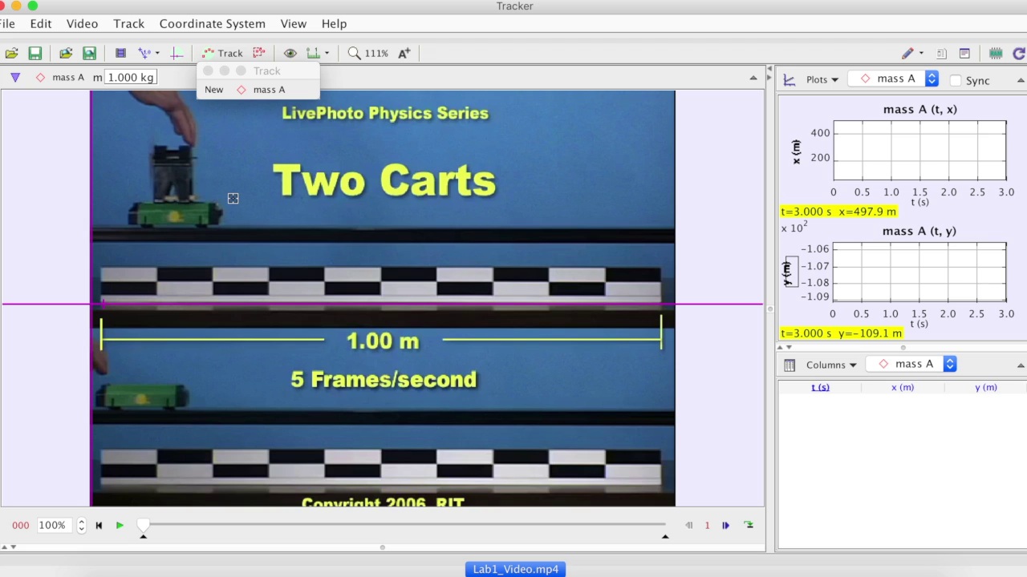
Step: Mark the top cart as mass A every 0.2 s from t=0 to t=3.000 s
{"action": "left_click", "coordinate": [173, 217], "text": "shift"}
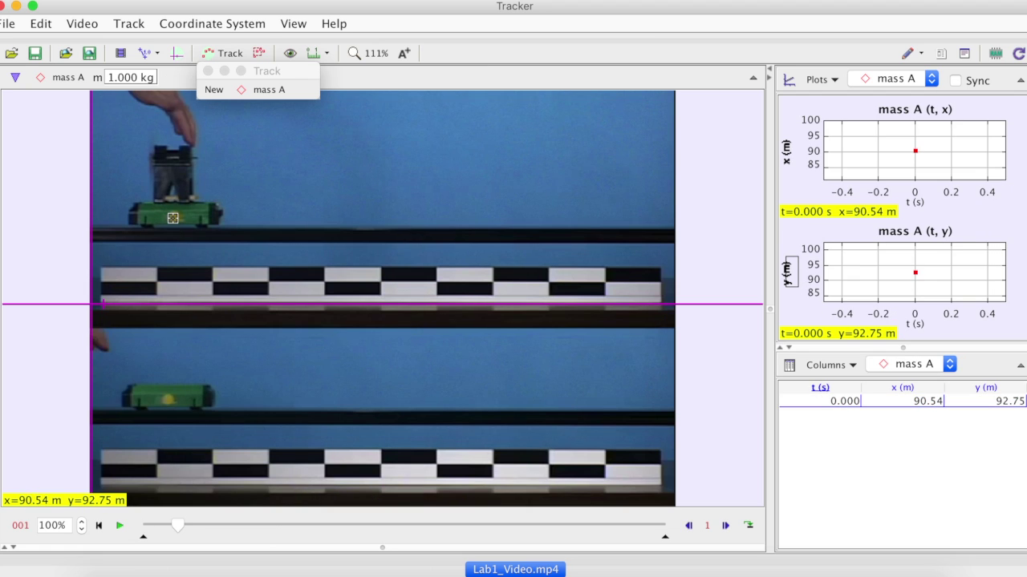
{"action": "left_click", "coordinate": [173, 218], "text": "shift"}
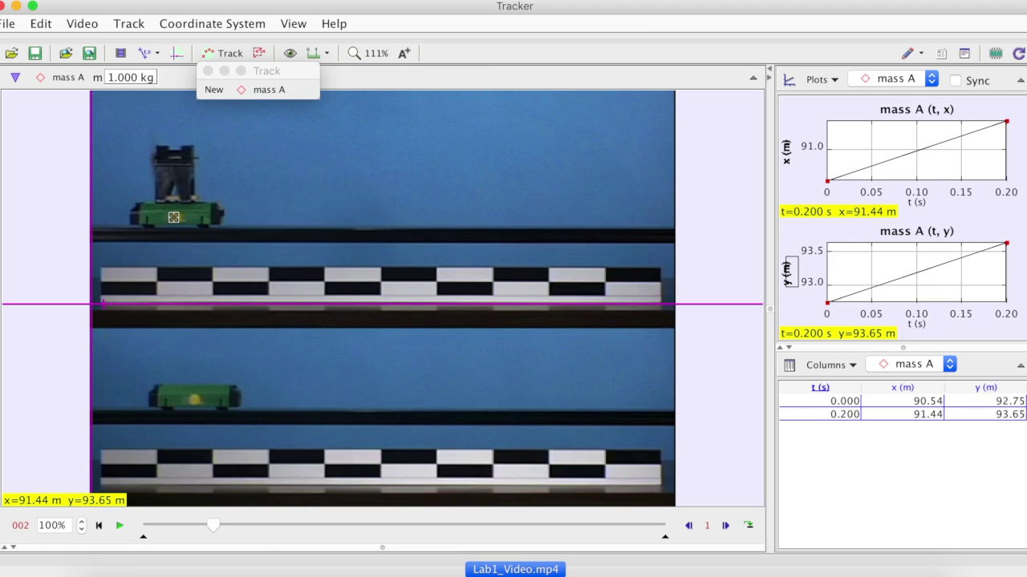
{"action": "left_click", "coordinate": [176, 218], "text": "shift"}
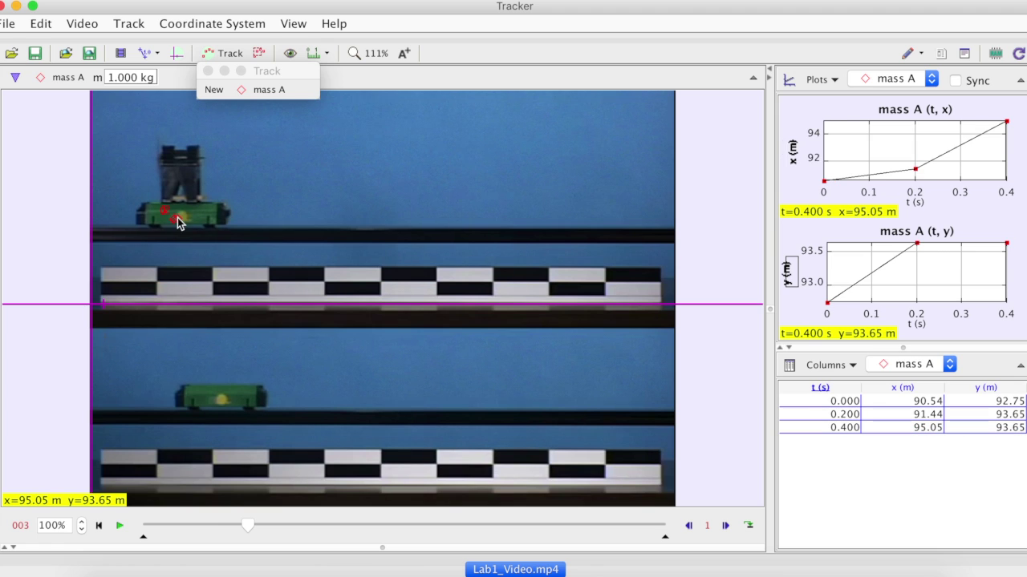
{"action": "left_click", "coordinate": [183, 218], "text": "shift"}
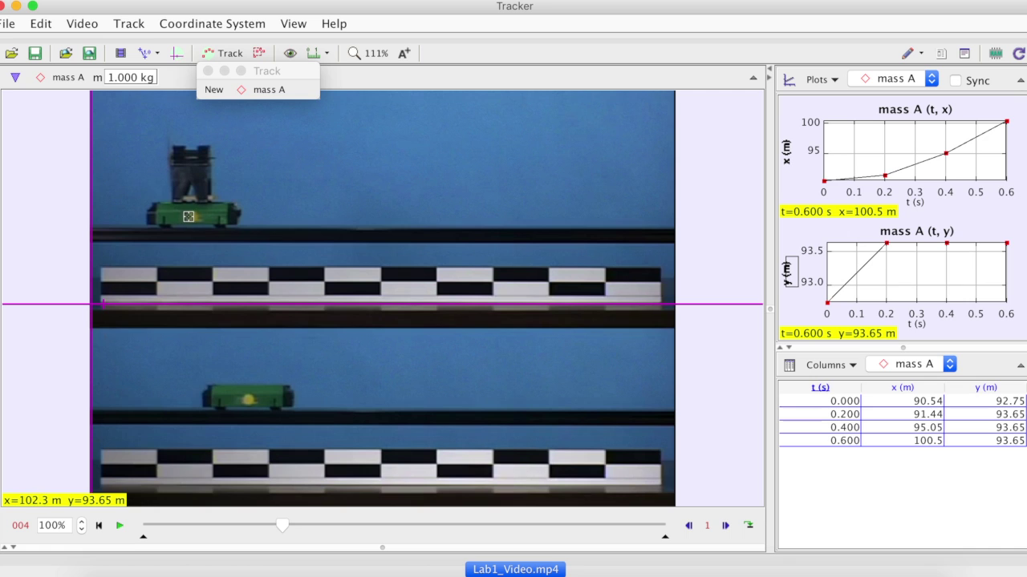
{"action": "left_click", "coordinate": [194, 216], "text": "shift"}
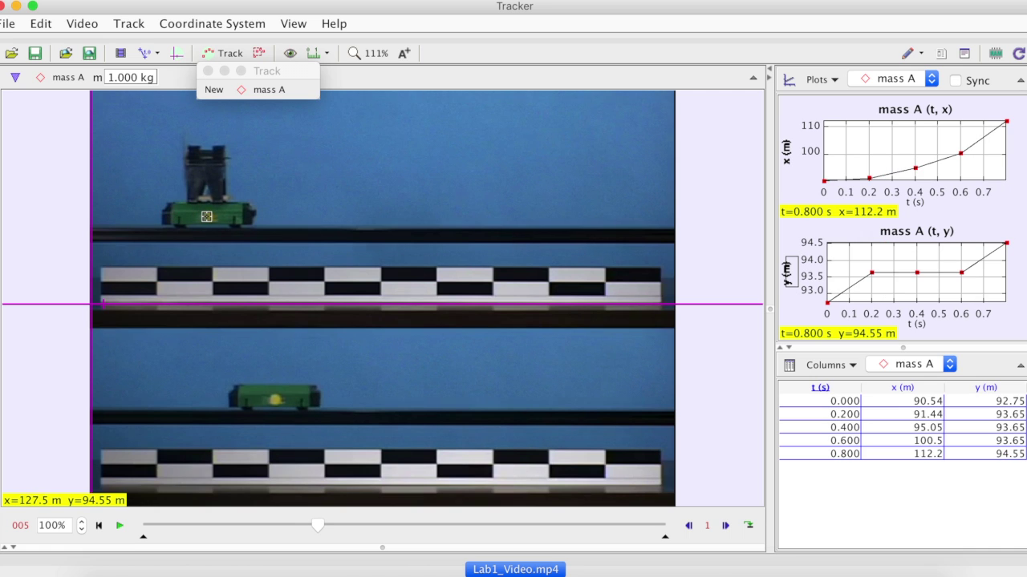
{"action": "left_click", "coordinate": [206, 216], "text": "shift"}
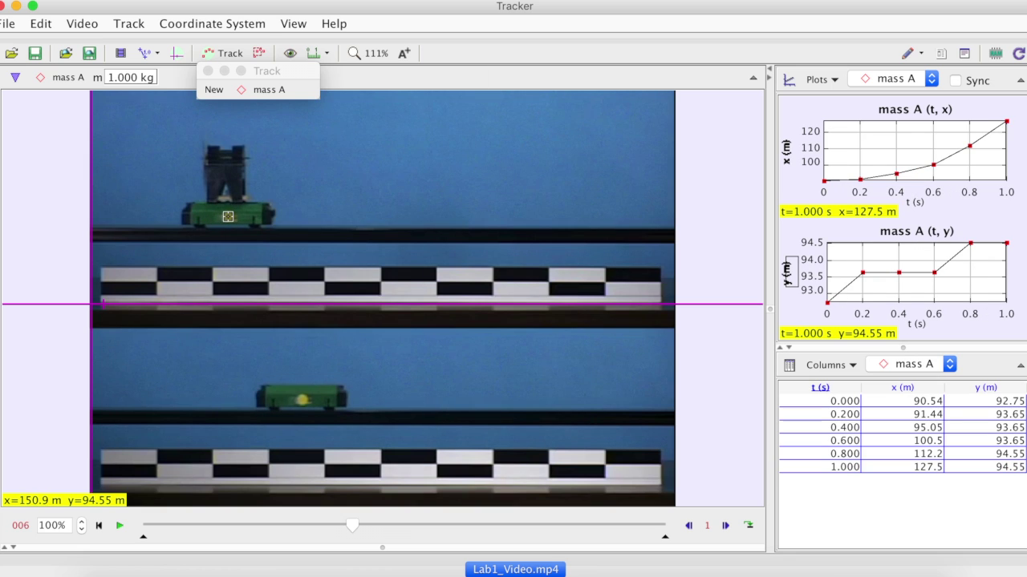
{"action": "left_click", "coordinate": [228, 217], "text": "shift"}
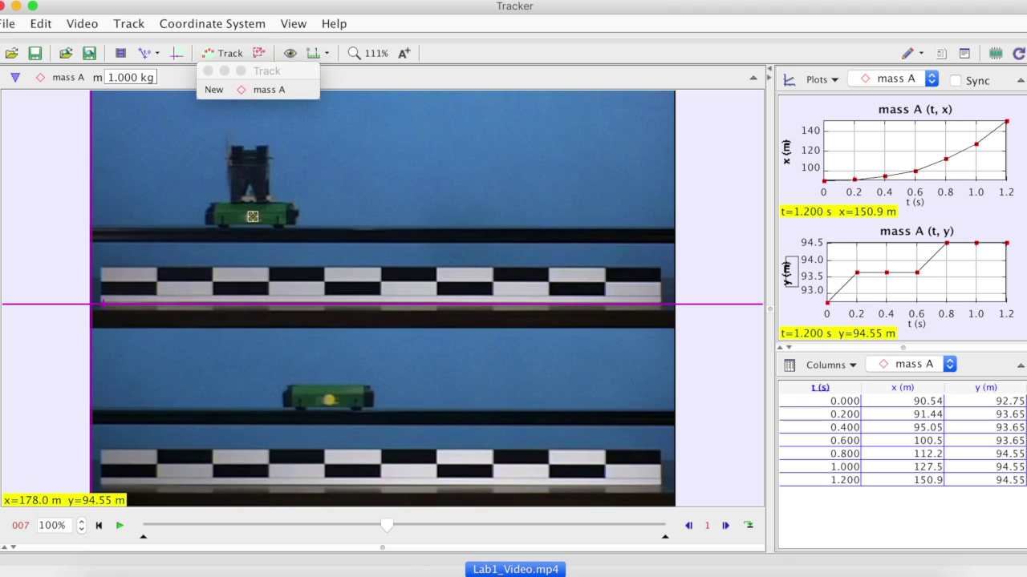
{"action": "left_click", "coordinate": [252, 216], "text": "shift"}
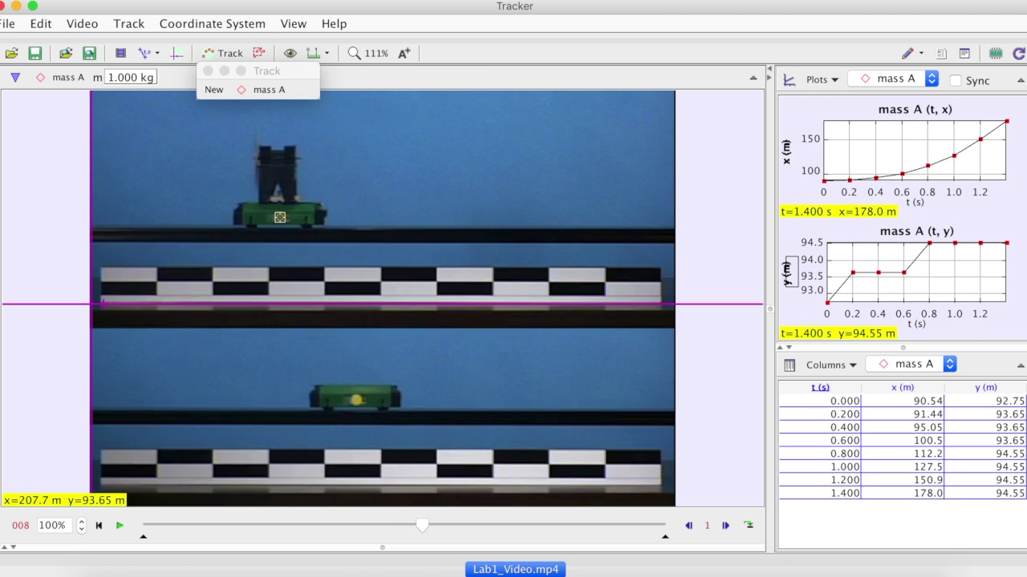
{"action": "left_click", "coordinate": [279, 216], "text": "shift"}
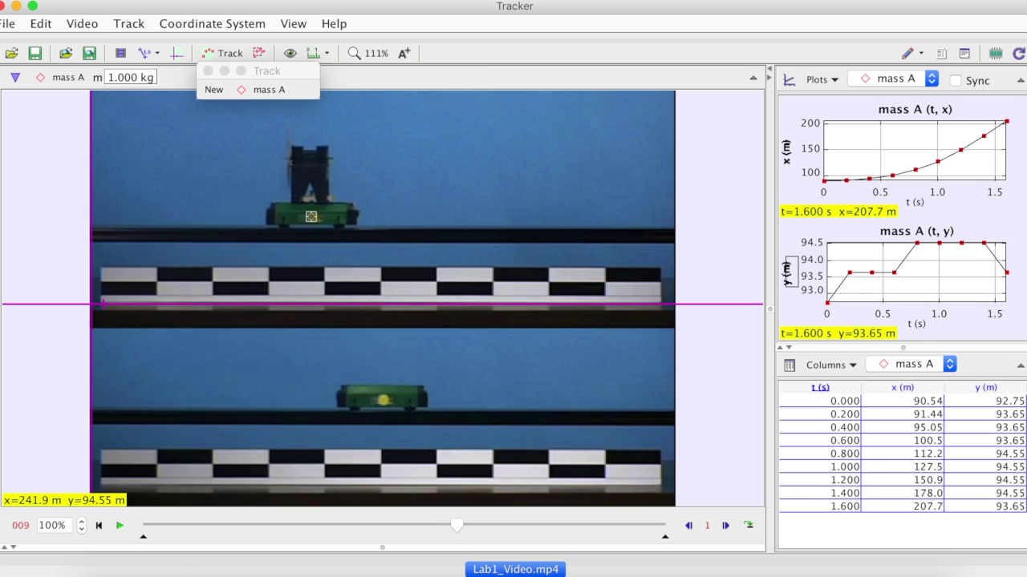
{"action": "left_click", "coordinate": [311, 216], "text": "shift"}
{"action": "left_click", "coordinate": [349, 217], "text": "shift"}
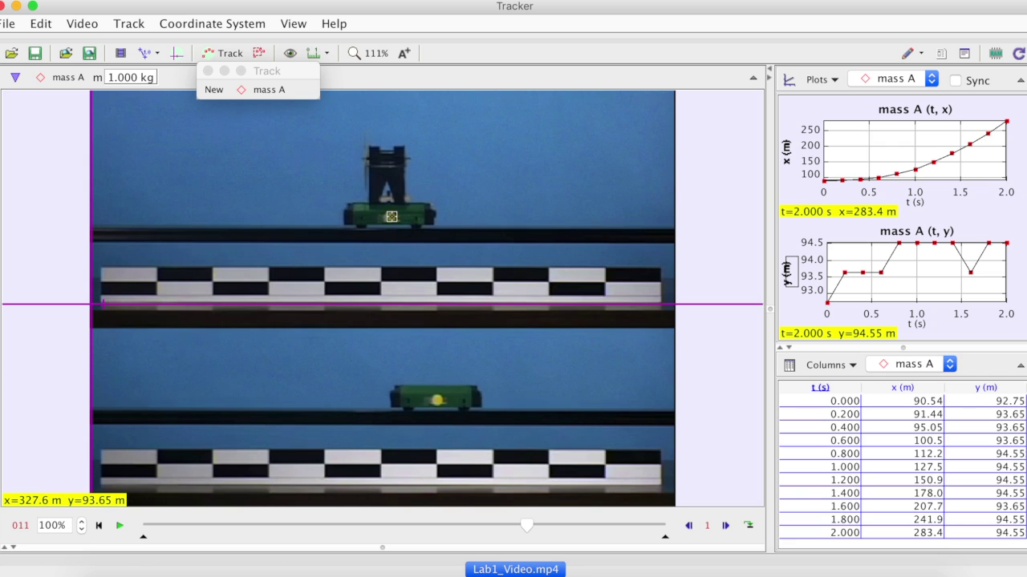
{"action": "left_click", "coordinate": [392, 217], "text": "shift"}
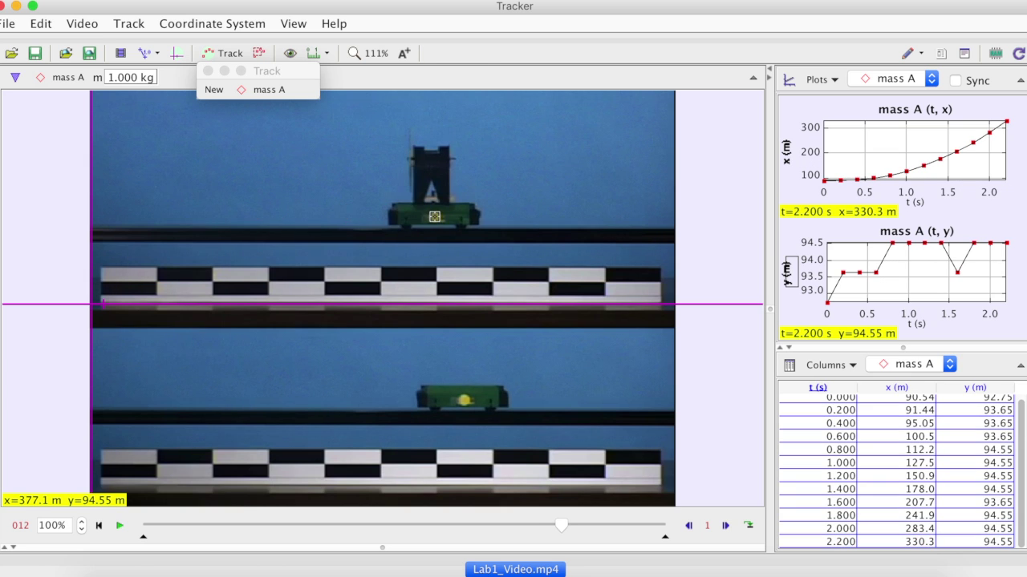
{"action": "left_click", "coordinate": [434, 217], "text": "shift"}
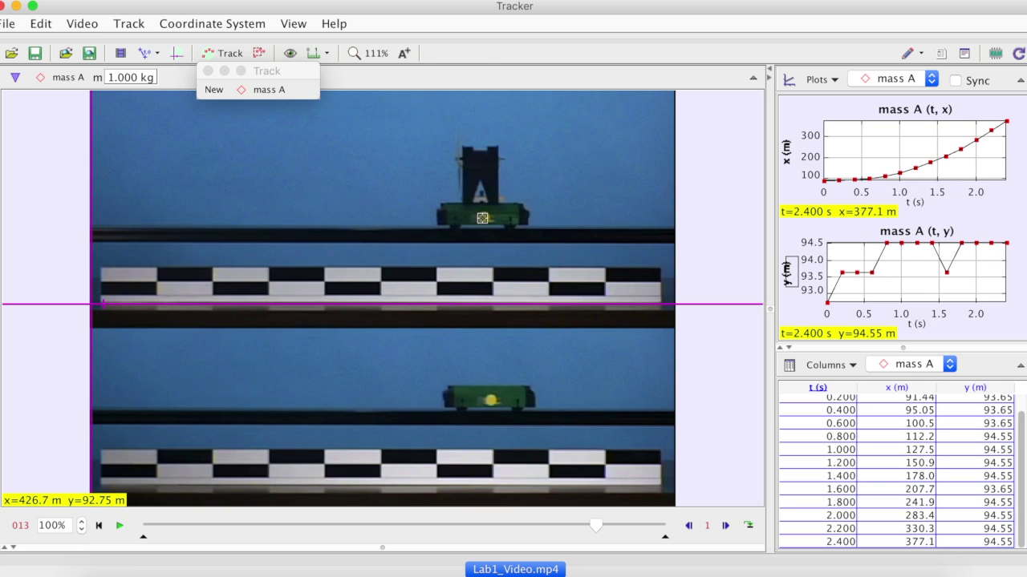
{"action": "left_click", "coordinate": [486, 219], "text": "shift"}
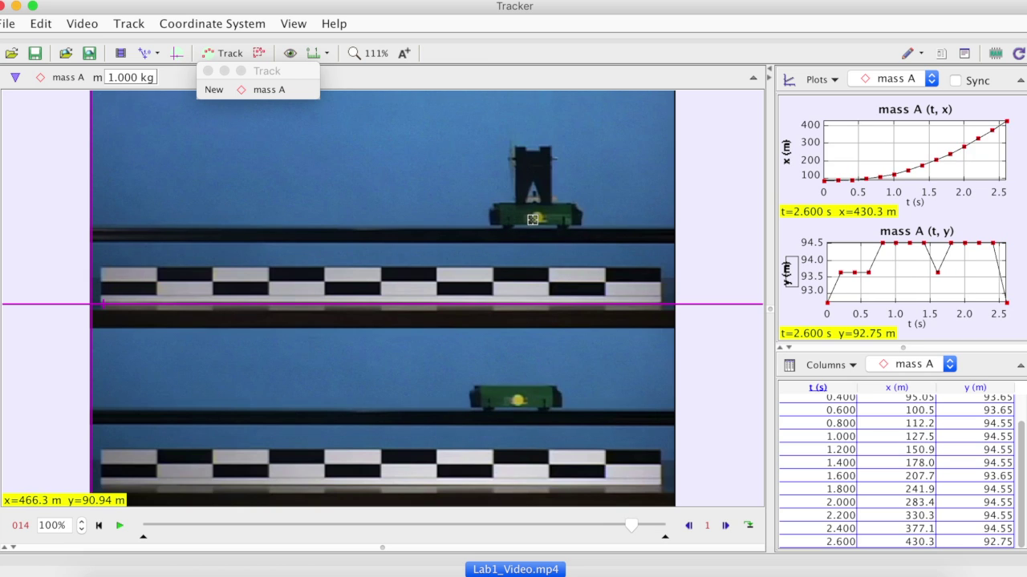
{"action": "left_click", "coordinate": [534, 218], "text": "shift"}
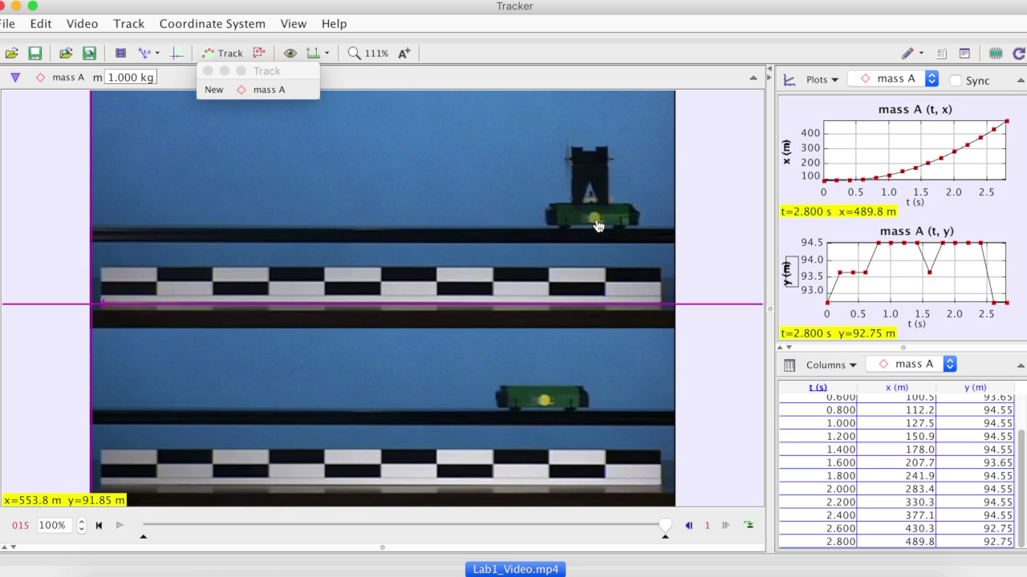
{"action": "left_click", "coordinate": [597, 225], "text": "shift"}
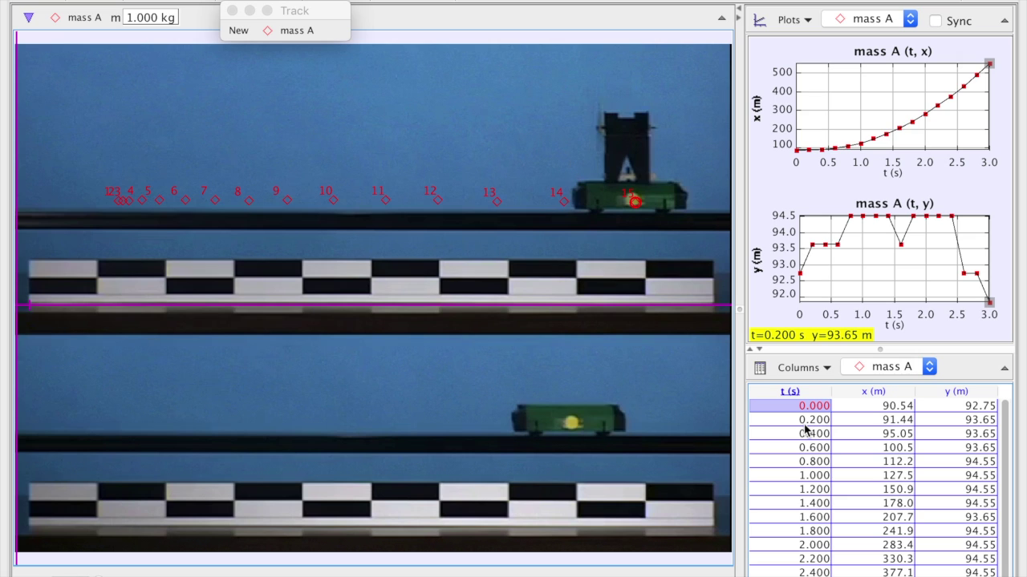
Step: Extend the time-column selection down to 2.600 and pick cell F1 as the paste destination
{"action": "key", "text": "shift+Down"}
{"action": "key", "text": "shift+Down"}
{"action": "key", "text": "shift+Down"}
{"action": "key", "text": "shift+Down"}
{"action": "key", "text": "shift+Down"}
{"action": "key", "text": "shift+Down"}
{"action": "key", "text": "shift+Down"}
{"action": "key", "text": "shift+Down"}
{"action": "key", "text": "shift+Down"}
{"action": "key", "text": "shift+Down"}
{"action": "key", "text": "shift+Down"}
{"action": "key", "text": "shift+Down"}
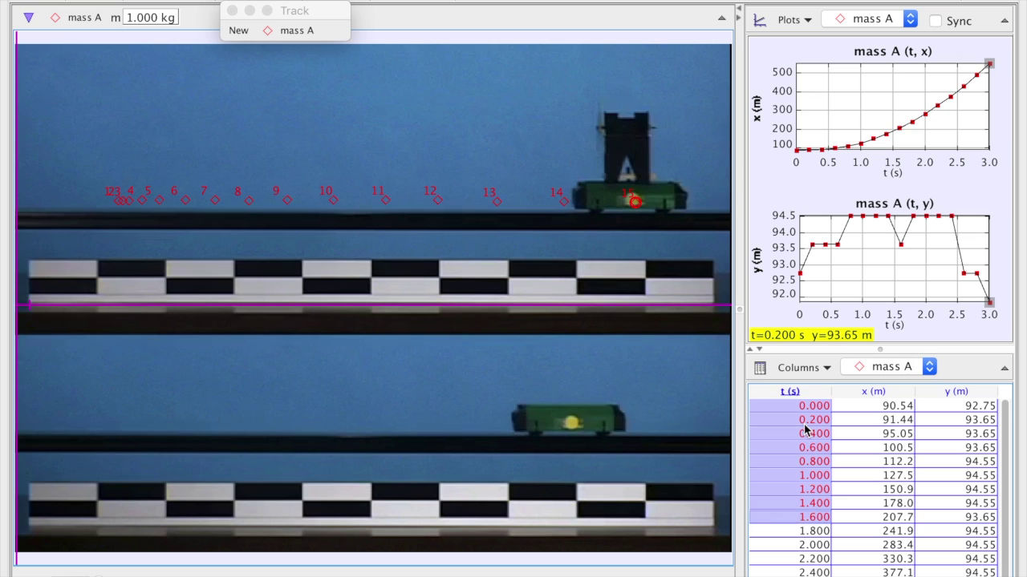
{"action": "key", "text": "shift+Down"}
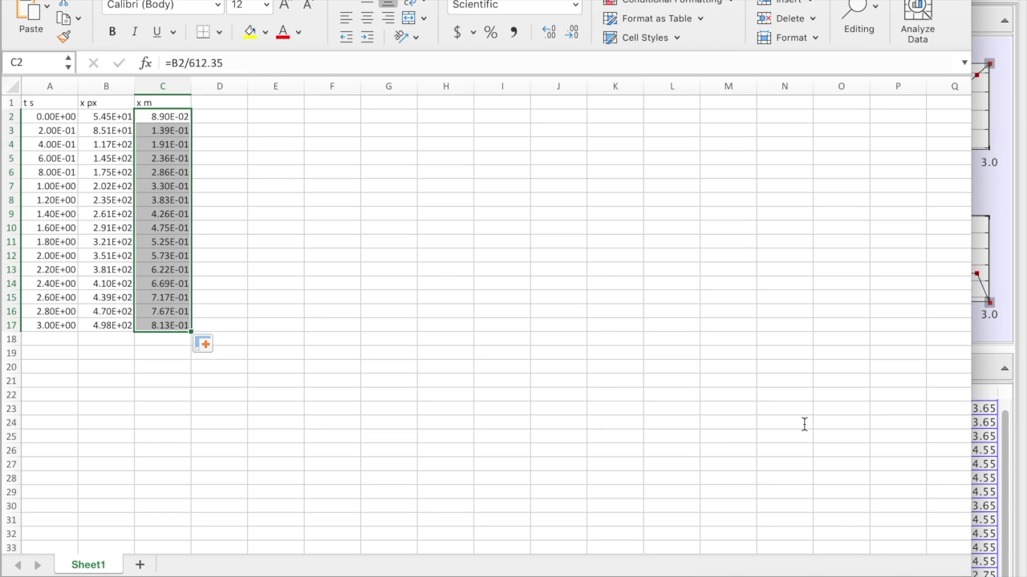
{"action": "left_click", "coordinate": [328, 105]}
Step: Paste the second time block into column F and the upper cart's x values (90.5–554) into column H
{"action": "type", "text": "mass_A t 0.00E+00 2.00E-01 4.00E-01 6.00E-01 8.00E-01 1.00E+00 1.20E+00 1.40E+00 1.60E+00 1.80E+00 2.00E+00 2.20E+00 2.40E+00 2.60E+00 2.80E+00 3.00E+00"}
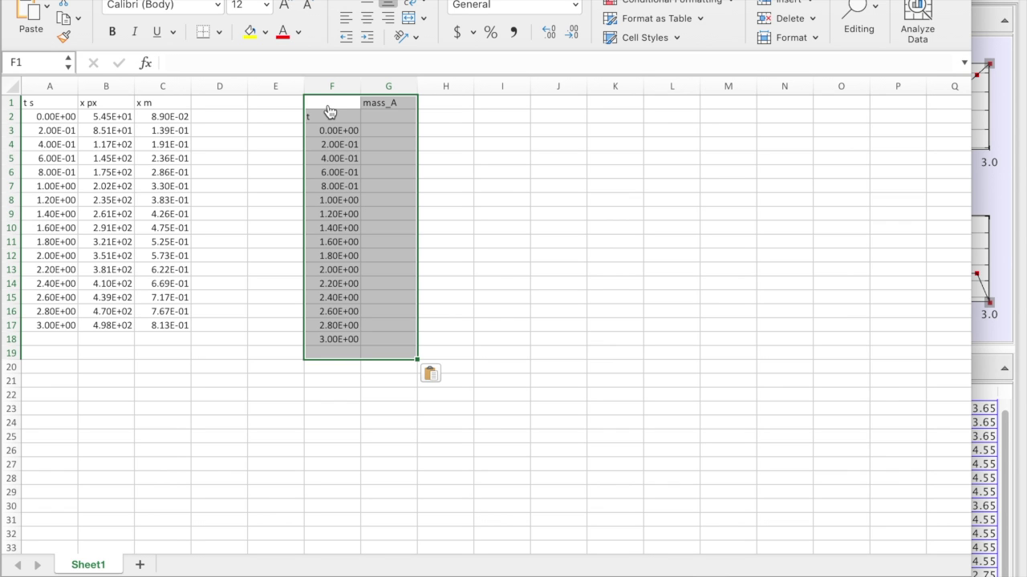
{"action": "key", "text": "super+Tab"}
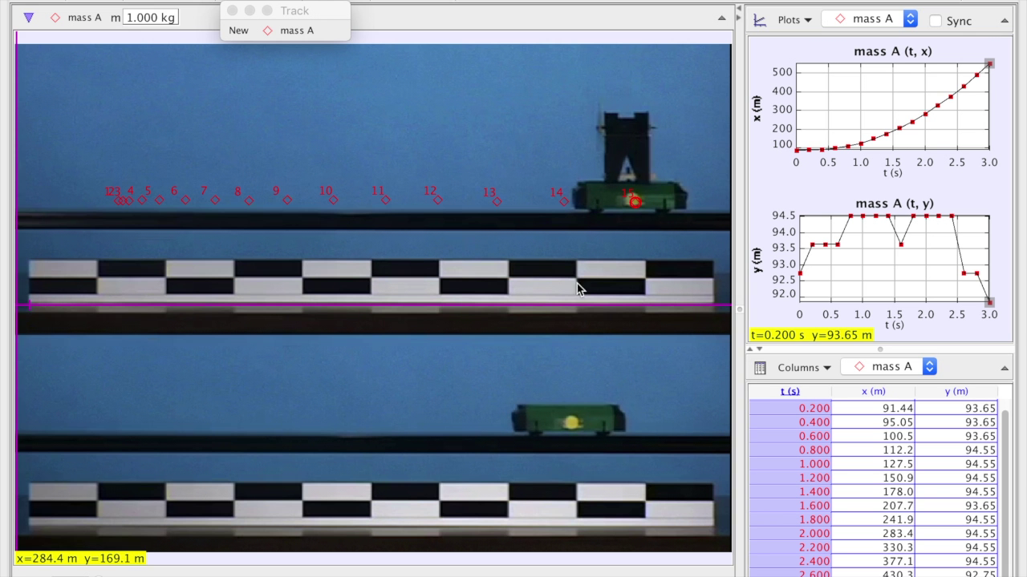
{"action": "left_click", "coordinate": [861, 423]}
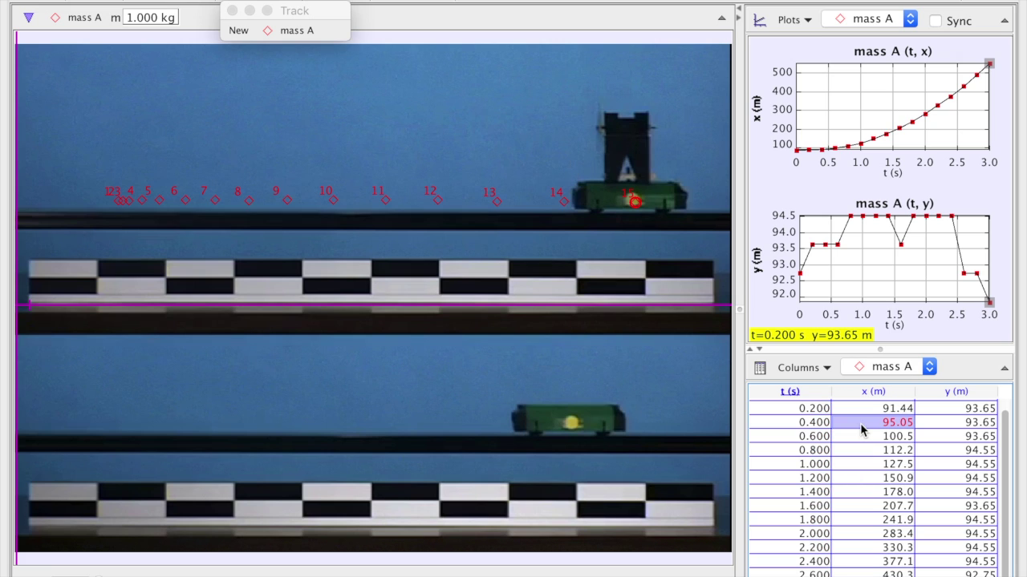
{"action": "key", "text": "Up"}
{"action": "key", "text": "Up"}
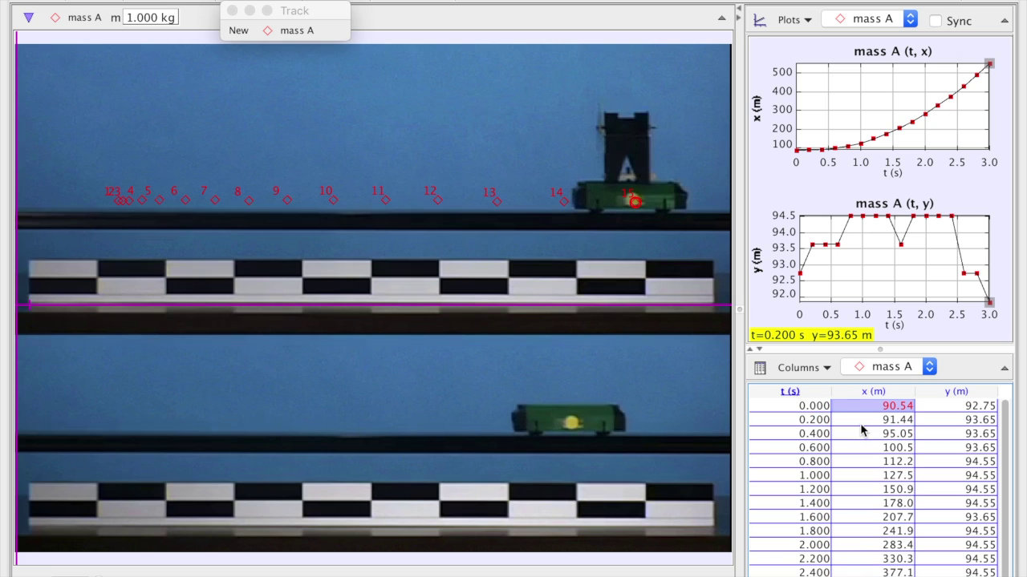
{"action": "key", "text": "shift+Down"}
{"action": "key", "text": "shift+Down"}
{"action": "key", "text": "shift+Down"}
{"action": "key", "text": "shift+Down"}
{"action": "key", "text": "shift+Down"}
{"action": "key", "text": "shift+Down"}
{"action": "key", "text": "shift+Down"}
{"action": "key", "text": "shift+Down"}
{"action": "key", "text": "shift+Down"}
{"action": "key", "text": "shift+Down"}
{"action": "key", "text": "shift+Down"}
{"action": "key", "text": "shift+Down"}
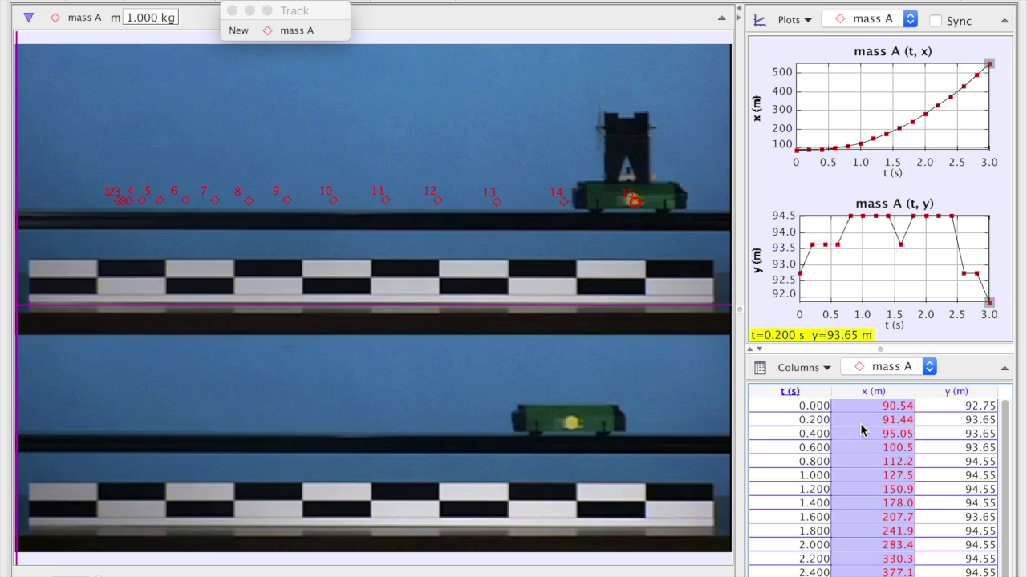
{"action": "key", "text": "shift+Down"}
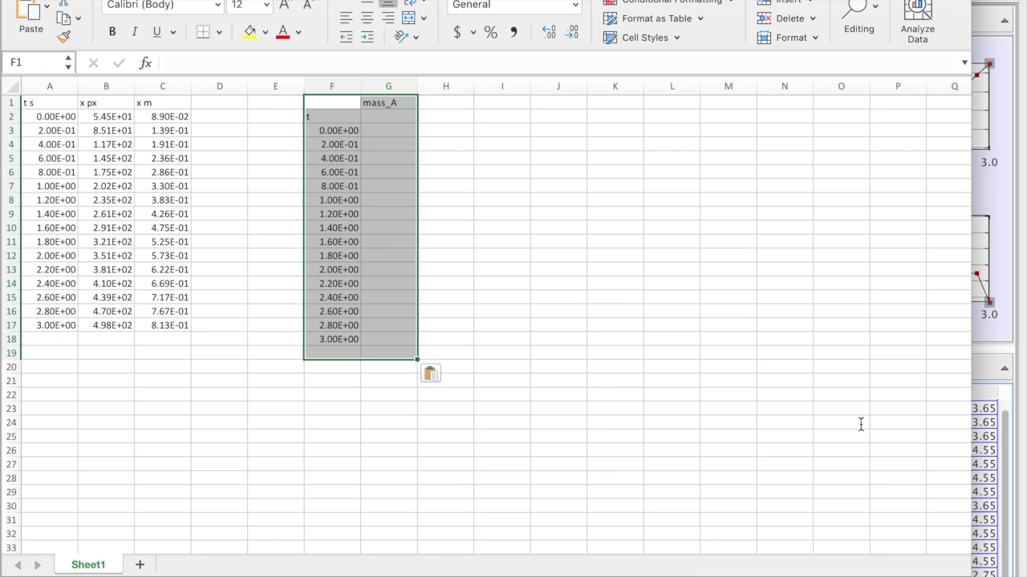
{"action": "left_click", "coordinate": [477, 143]}
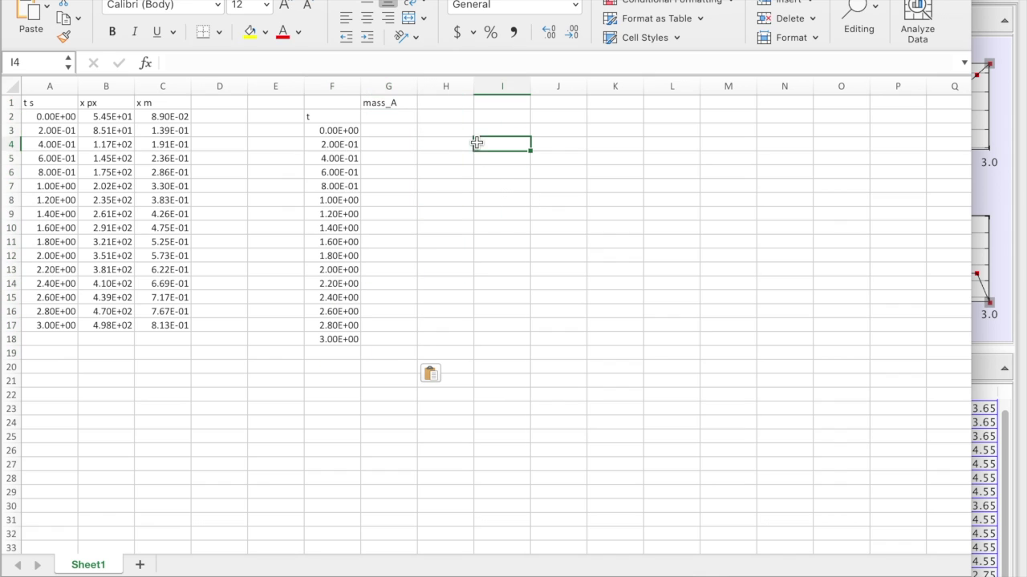
{"action": "left_click", "coordinate": [440, 104]}
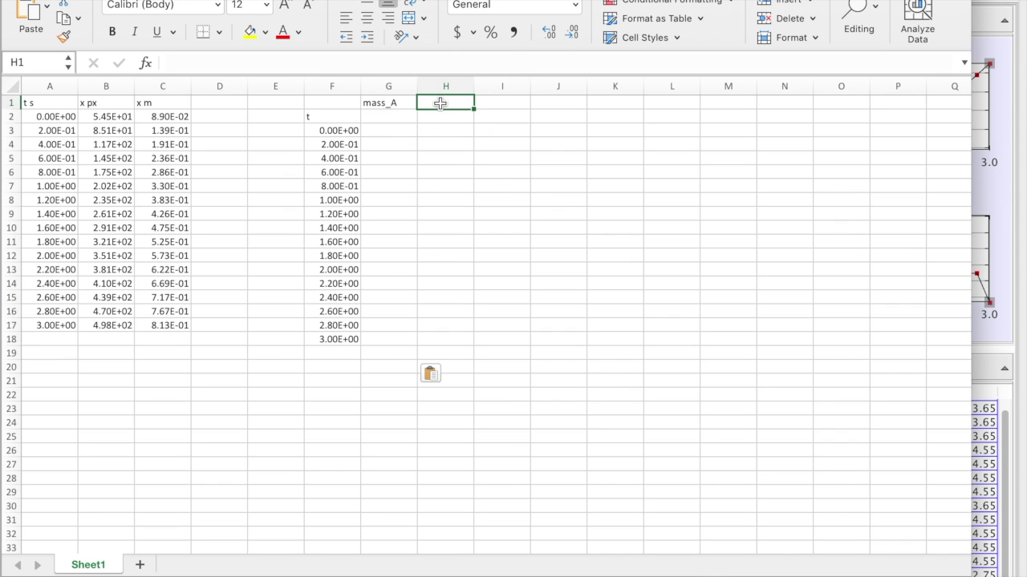
{"action": "type", "text": "mass_A x 9.05E+01 9.14E+01 9.50E+01 1.00E+02 1.12E+02 1.27E+02 1.51E+02 1.78E+02 2.08E+02 2.42E+02 2.83E+02 3.30E+02 3.77E+02 4.30E+02 4.90E+02 5.54E+02"}
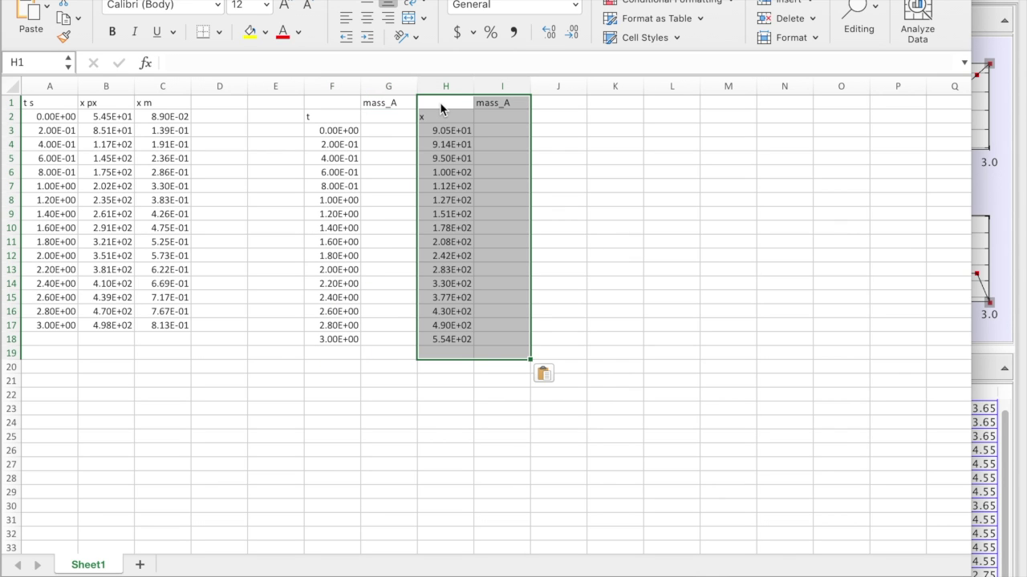
Step: Enter =H3/612.35 in J3 and fill it down to J18 to convert pixels to metres
{"action": "left_click", "coordinate": [550, 134]}
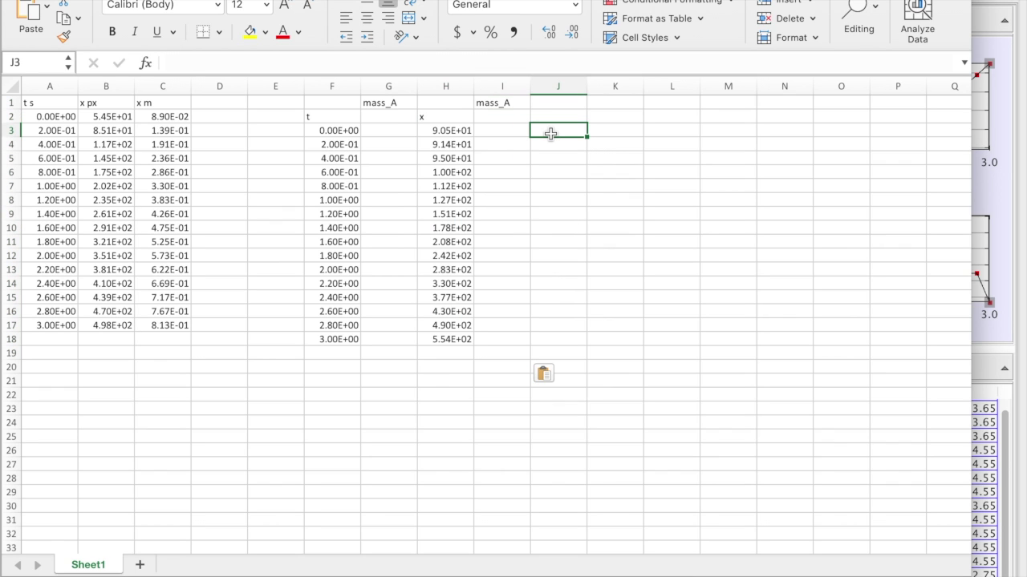
{"action": "type", "text": "="}
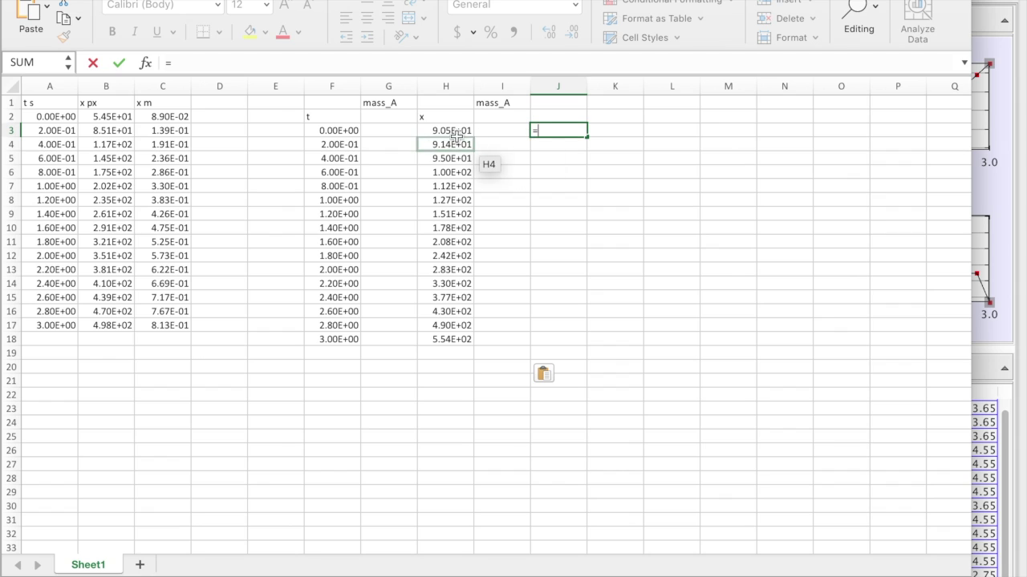
{"action": "left_click", "coordinate": [451, 131]}
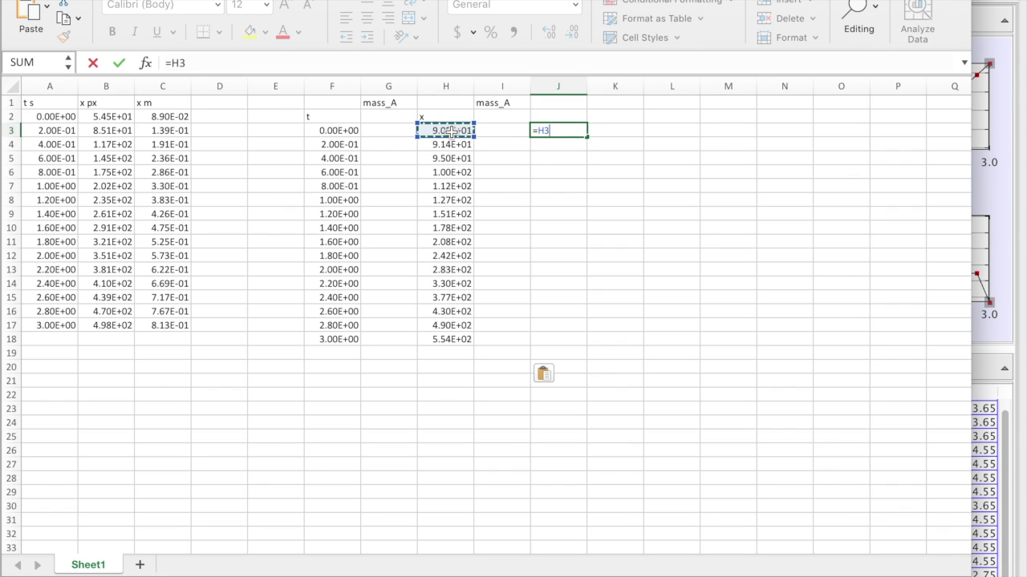
{"action": "type", "text": "/612.35"}
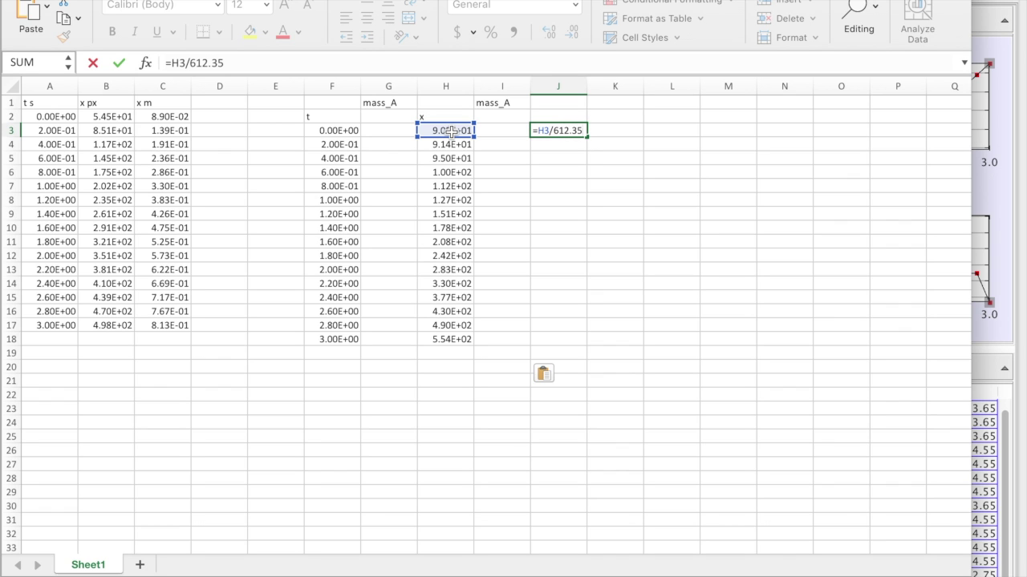
{"action": "key", "text": "Return"}
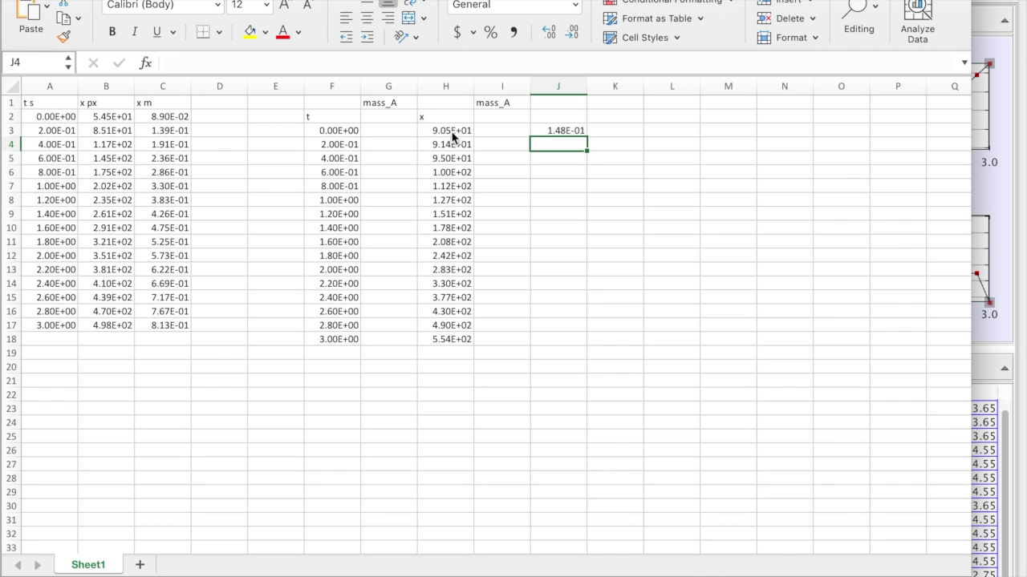
{"action": "left_click", "coordinate": [549, 128]}
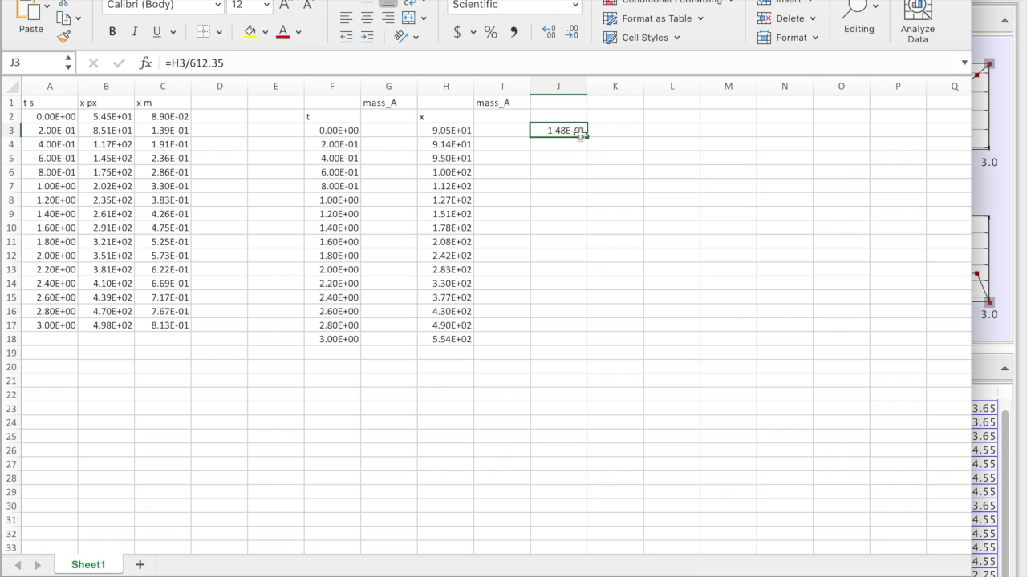
{"action": "left_click_drag", "start_coordinate": [587, 136], "coordinate": [606, 343]}
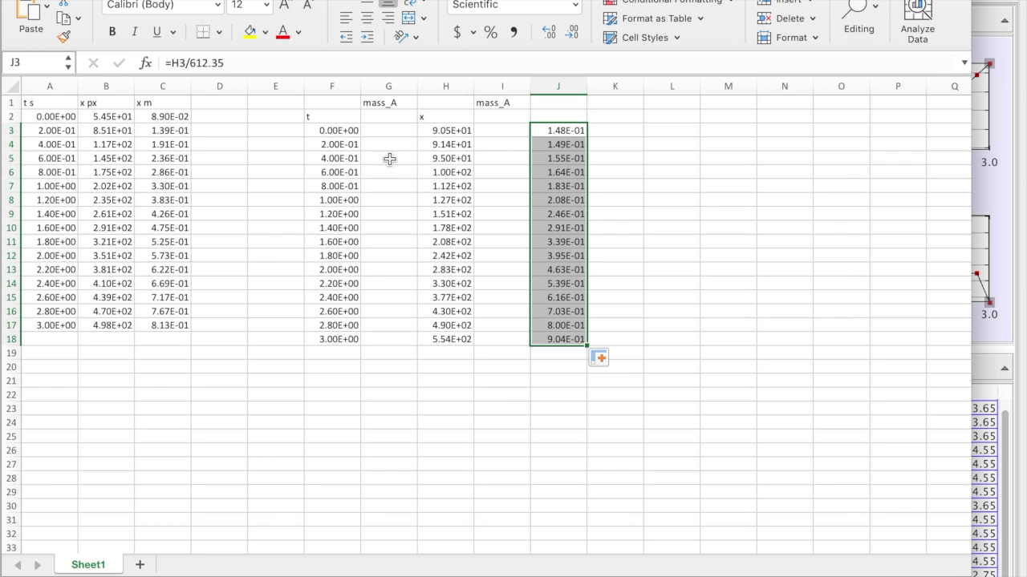
Step: Copy the converted positions in J3:J18
{"action": "left_click", "coordinate": [552, 130]}
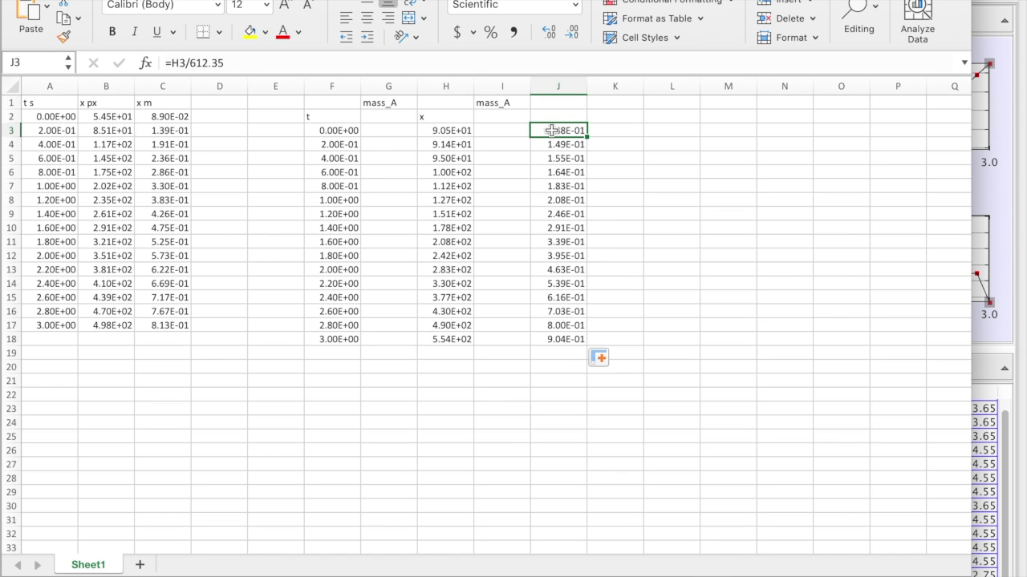
{"action": "key", "text": "shift+Down"}
{"action": "key", "text": "shift+Down"}
{"action": "key", "text": "shift+Down"}
{"action": "key", "text": "shift+Down"}
{"action": "key", "text": "shift+Down"}
{"action": "key", "text": "shift+Down"}
{"action": "key", "text": "shift+Down"}
{"action": "key", "text": "shift+Down"}
{"action": "key", "text": "shift+Down"}
{"action": "key", "text": "shift+Down"}
{"action": "key", "text": "shift+Down"}
{"action": "key", "text": "shift+Down"}
{"action": "key", "text": "shift+Down"}
{"action": "key", "text": "shift+Down"}
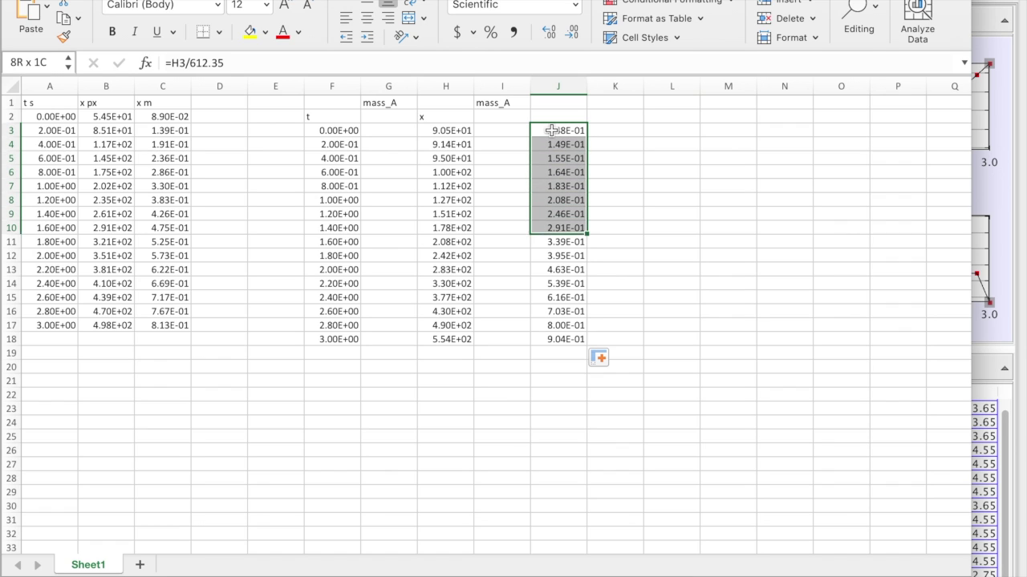
{"action": "key", "text": "shift+Down"}
{"action": "key", "text": "shift+Down"}
{"action": "key", "text": "shift+Up"}
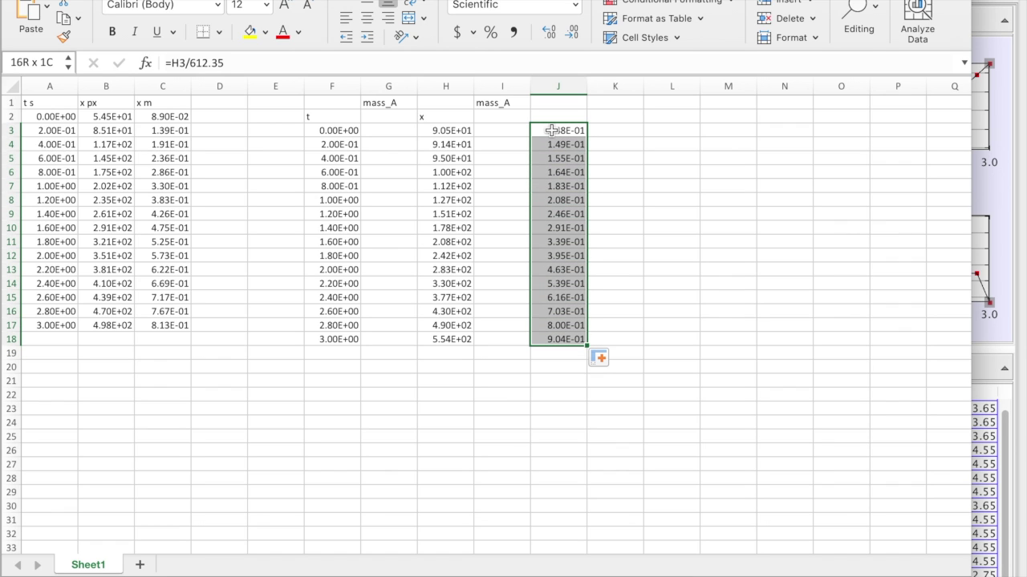
{"action": "key", "text": "super+c"}
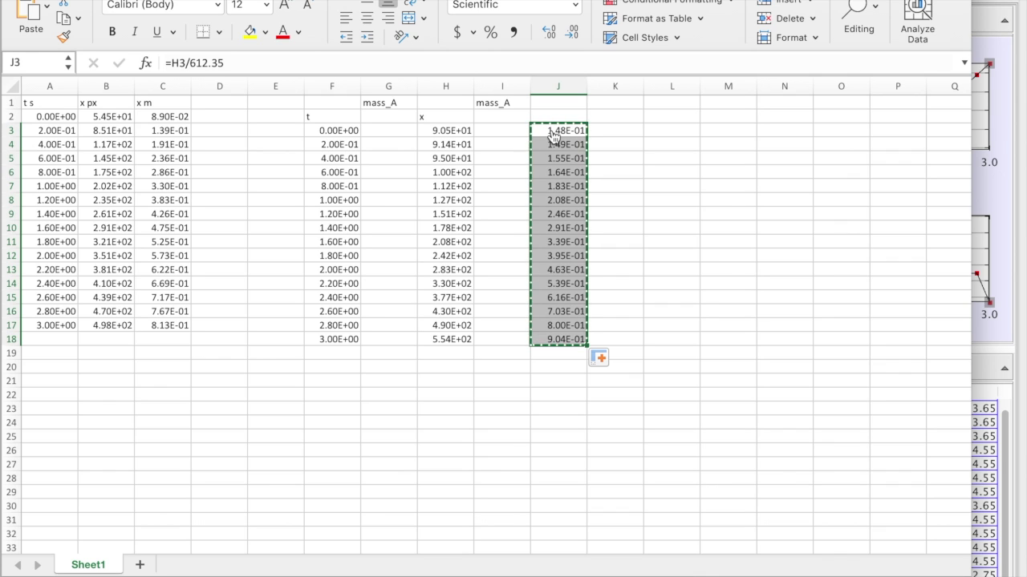
Step: Paste the upper cart's positions (0.148 to 0.904 m) into Data Set 1's x (m) column
{"action": "key", "text": "super+Tab"}
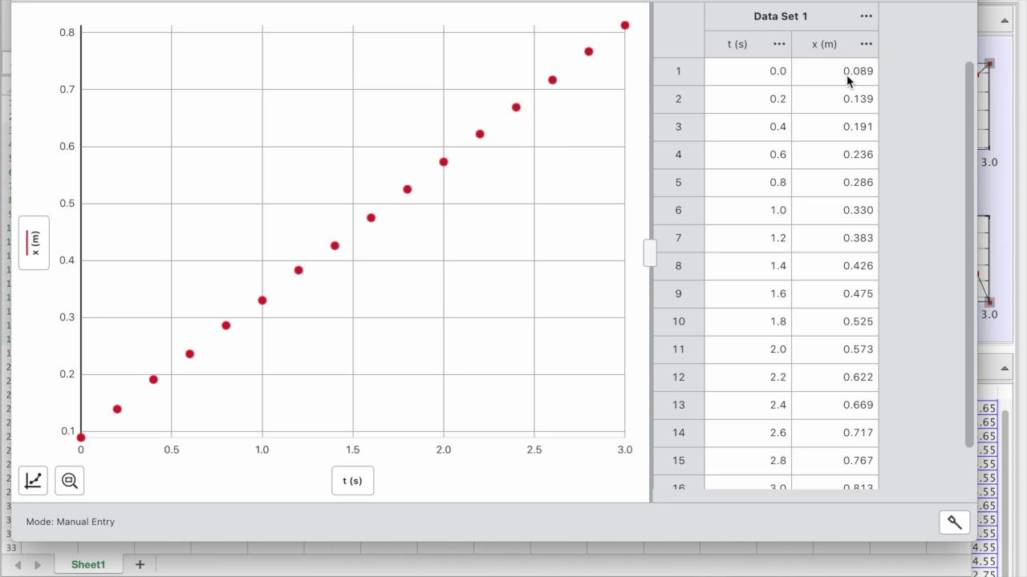
{"action": "left_click", "coordinate": [826, 71]}
{"action": "key", "text": "super+v"}
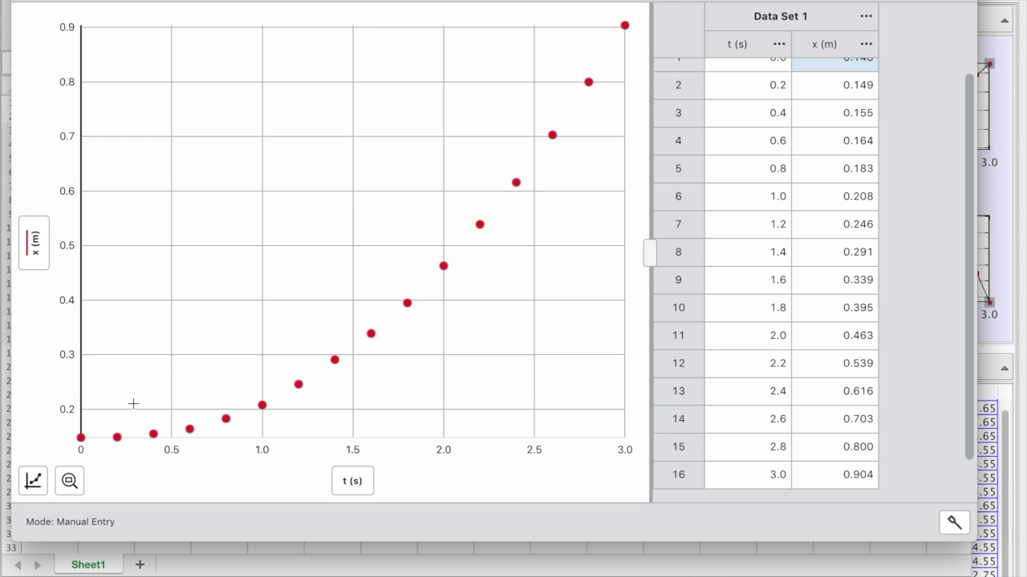
Step: Apply a linear curve fit to the data, then remove it and its results box
{"action": "left_click", "coordinate": [34, 480]}
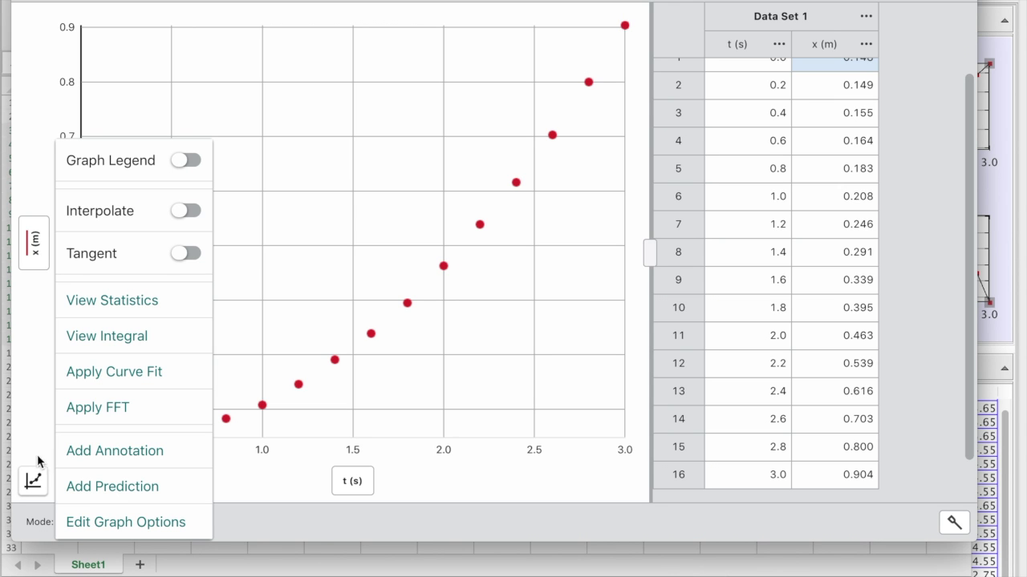
{"action": "left_click", "coordinate": [112, 370]}
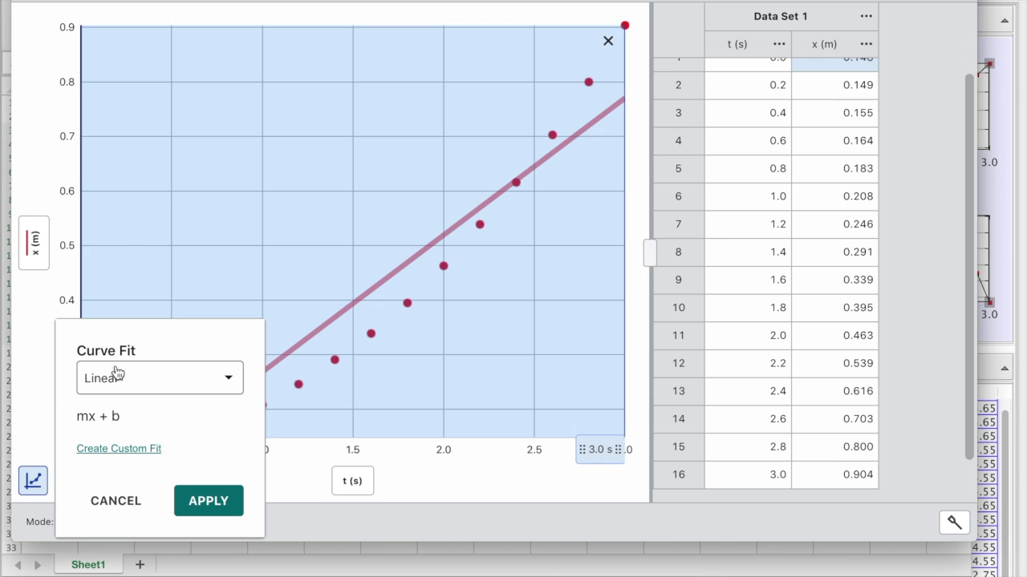
{"action": "left_click", "coordinate": [197, 497]}
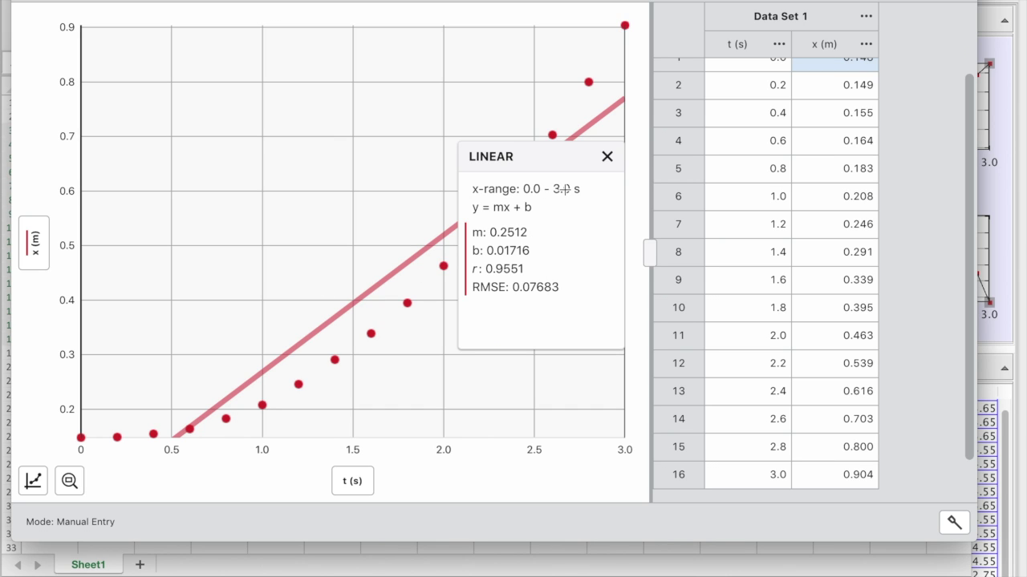
{"action": "left_click", "coordinate": [608, 155]}
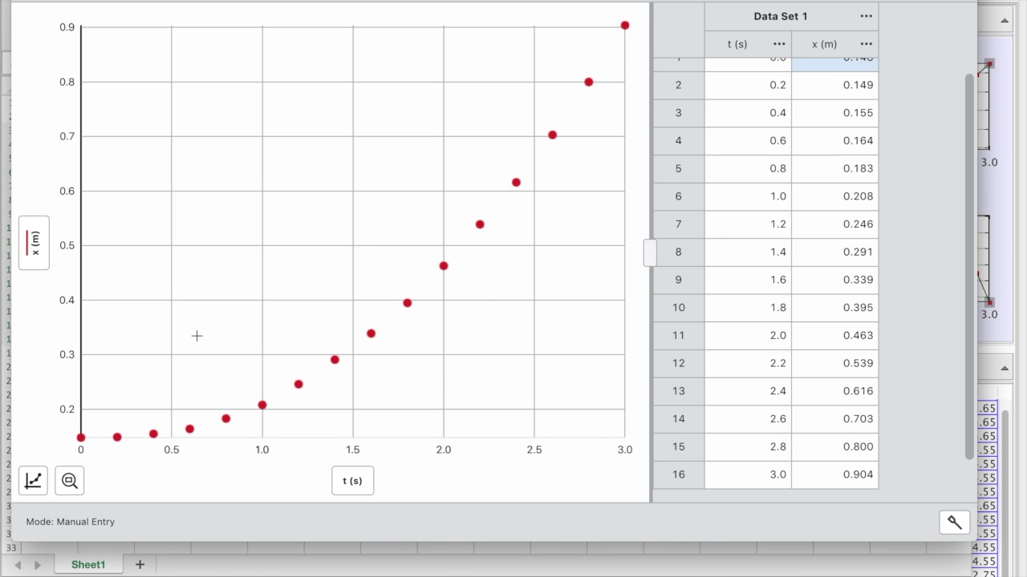
Step: Fit a quadratic to x versus t, giving a = 0.09506, b = -0.03399, c = 0.1502
{"action": "left_click", "coordinate": [33, 484]}
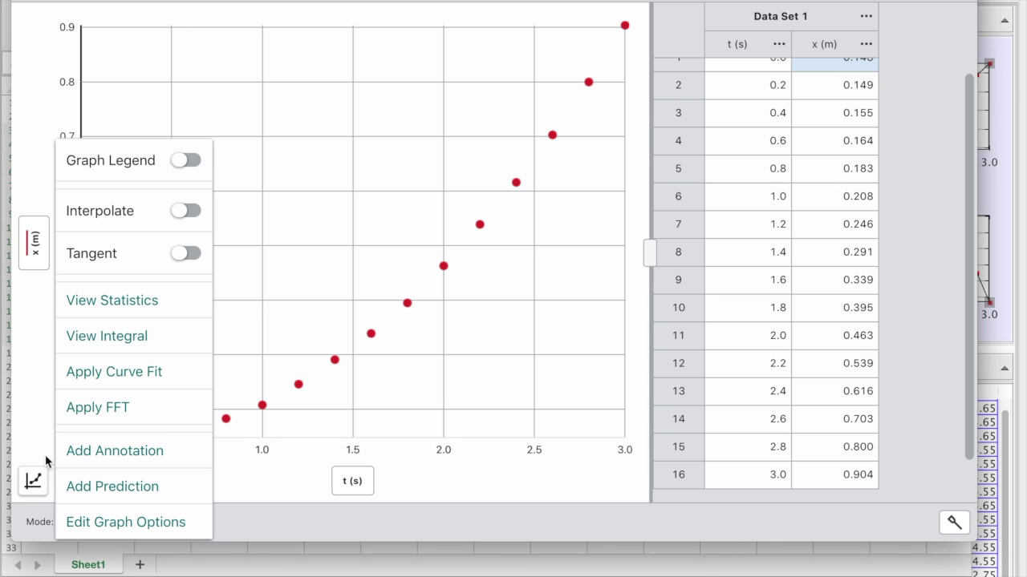
{"action": "left_click", "coordinate": [110, 379]}
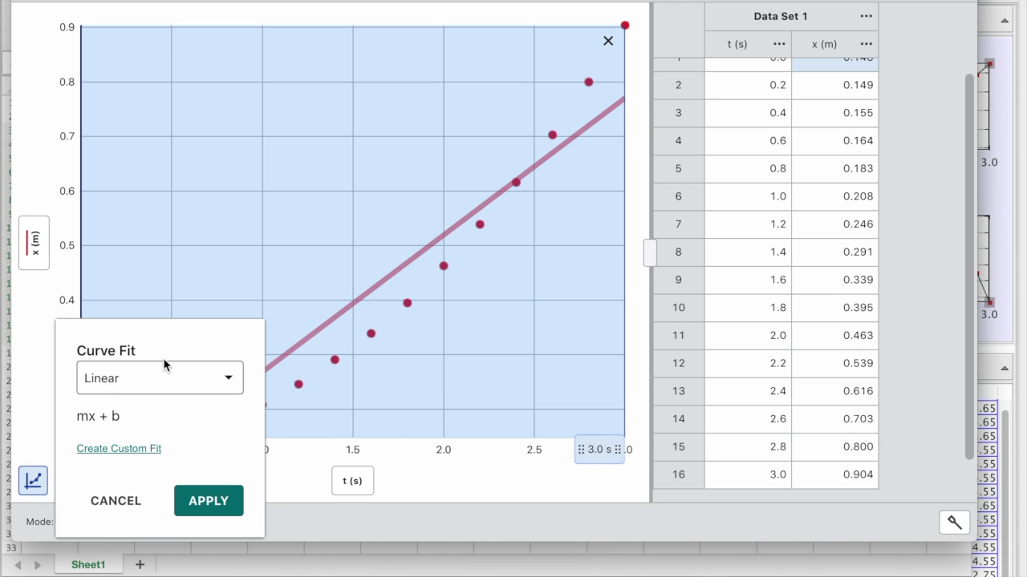
{"action": "left_click", "coordinate": [223, 379]}
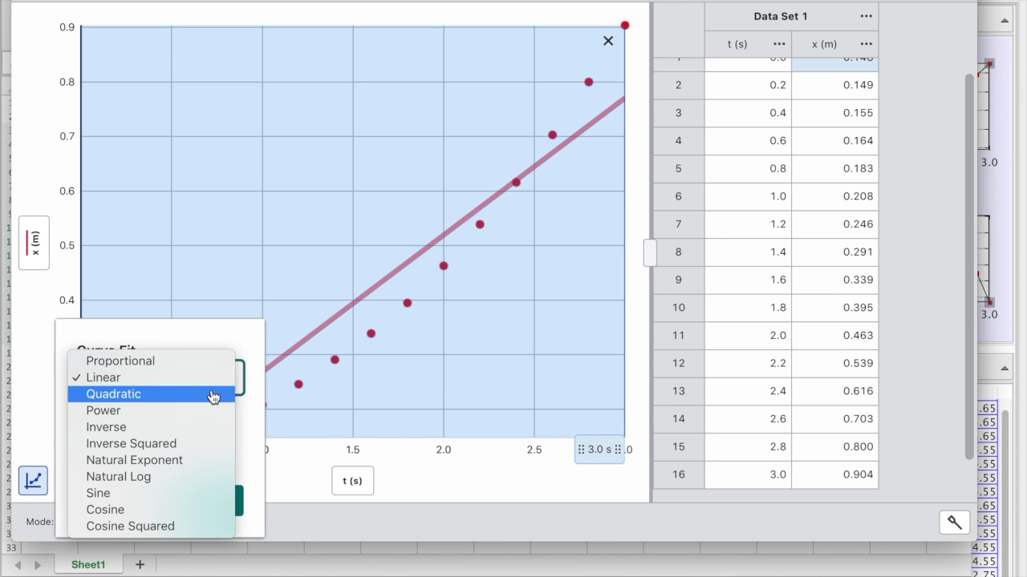
{"action": "left_click", "coordinate": [213, 394]}
{"action": "left_click", "coordinate": [206, 501]}
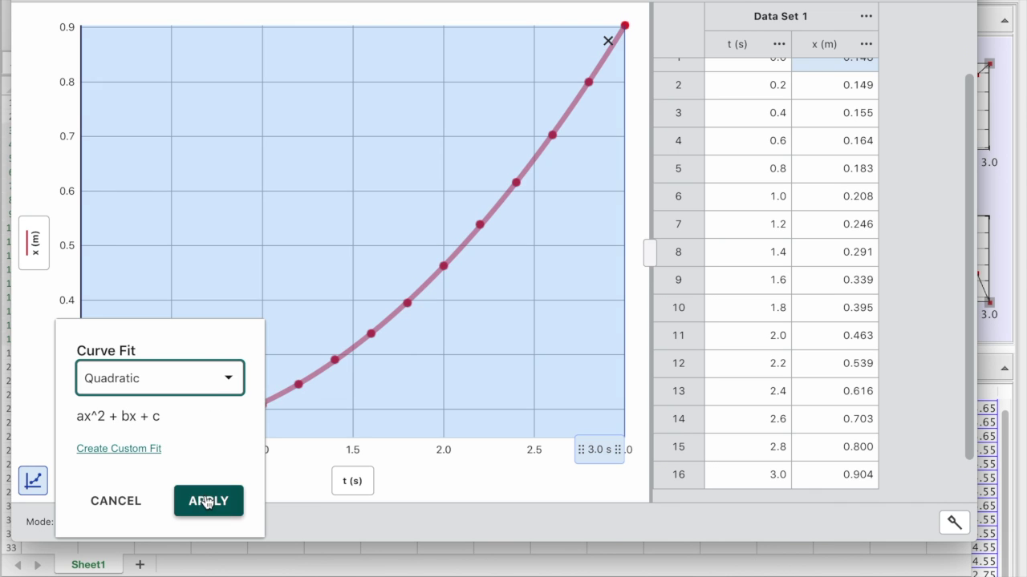